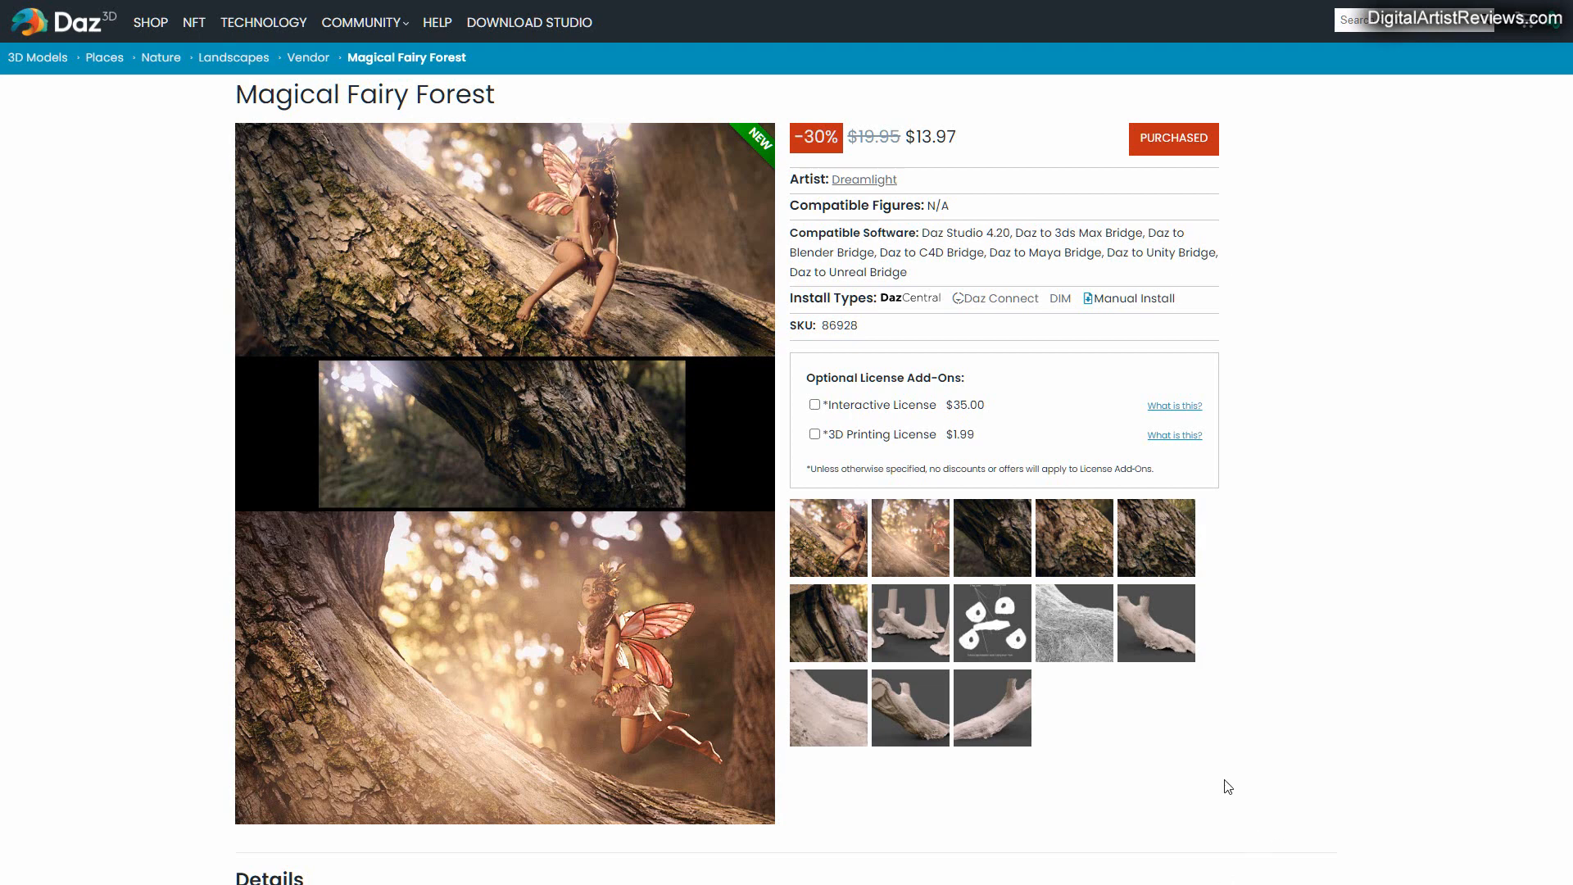
Examine the Magical Fairy Forest promo renders, from the two fairy scenes through the close-ups of the trunk's bark
scroll(1228, 787, down, 3)
scroll(1245, 760, up, 3)
click(855, 541)
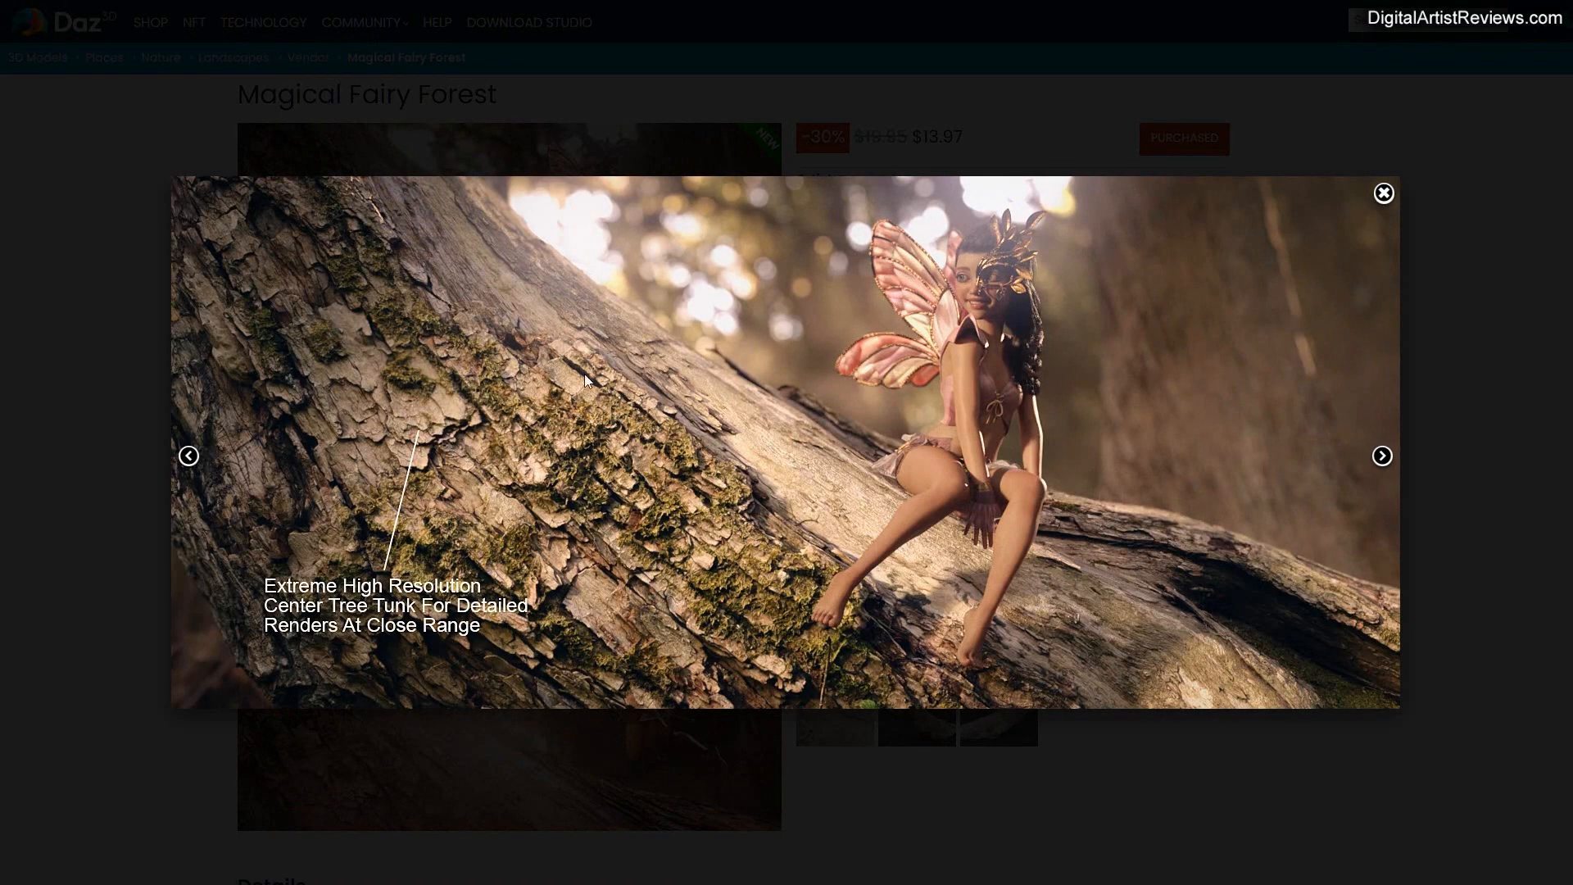
click(1381, 457)
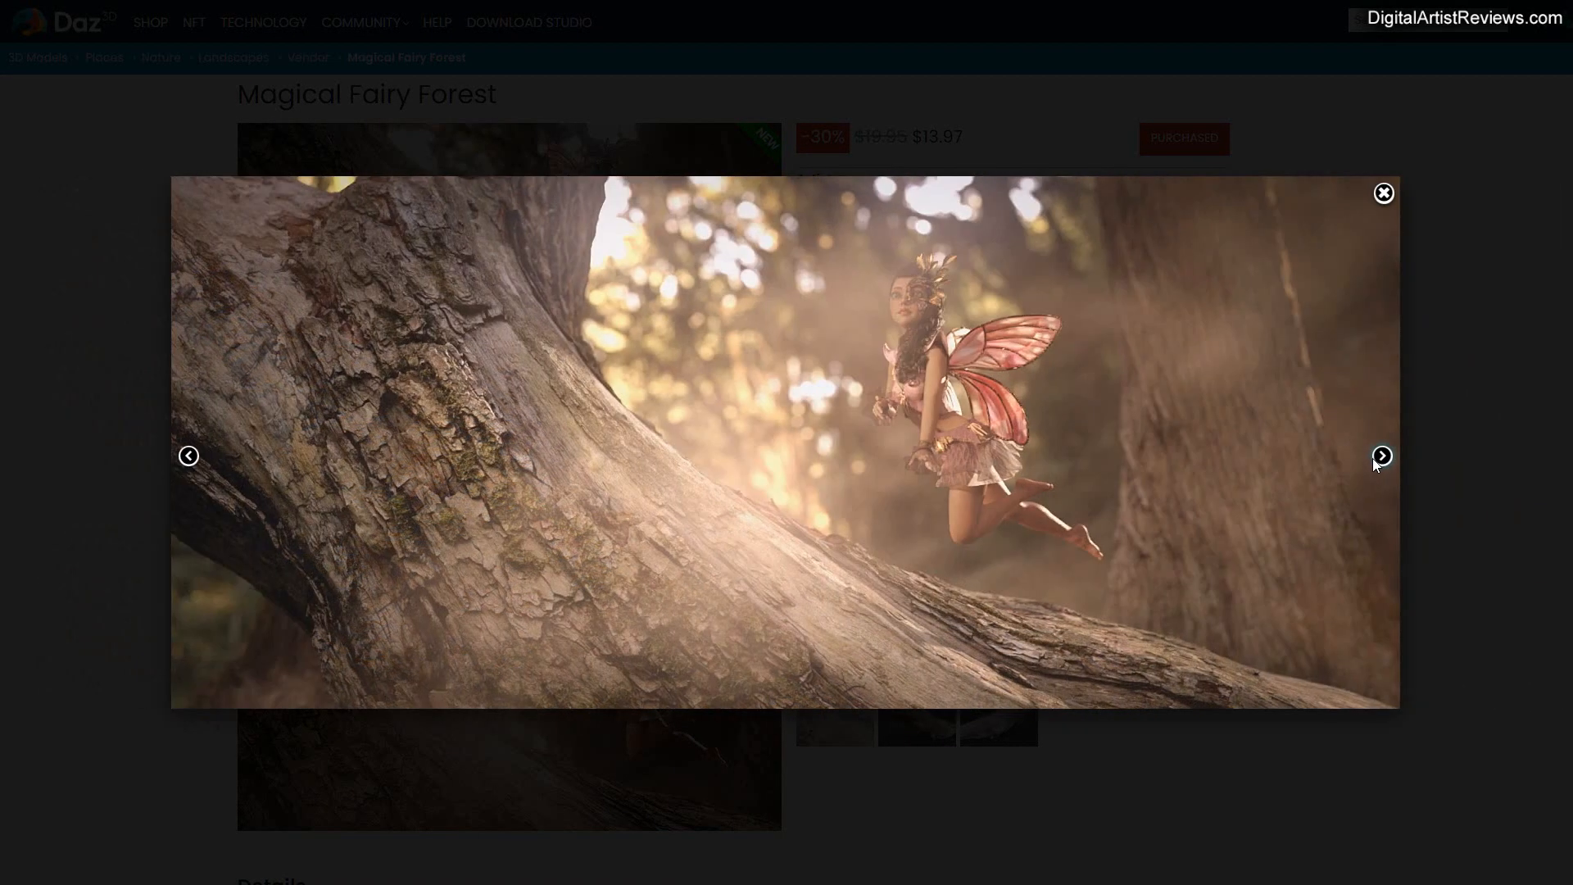
click(1382, 457)
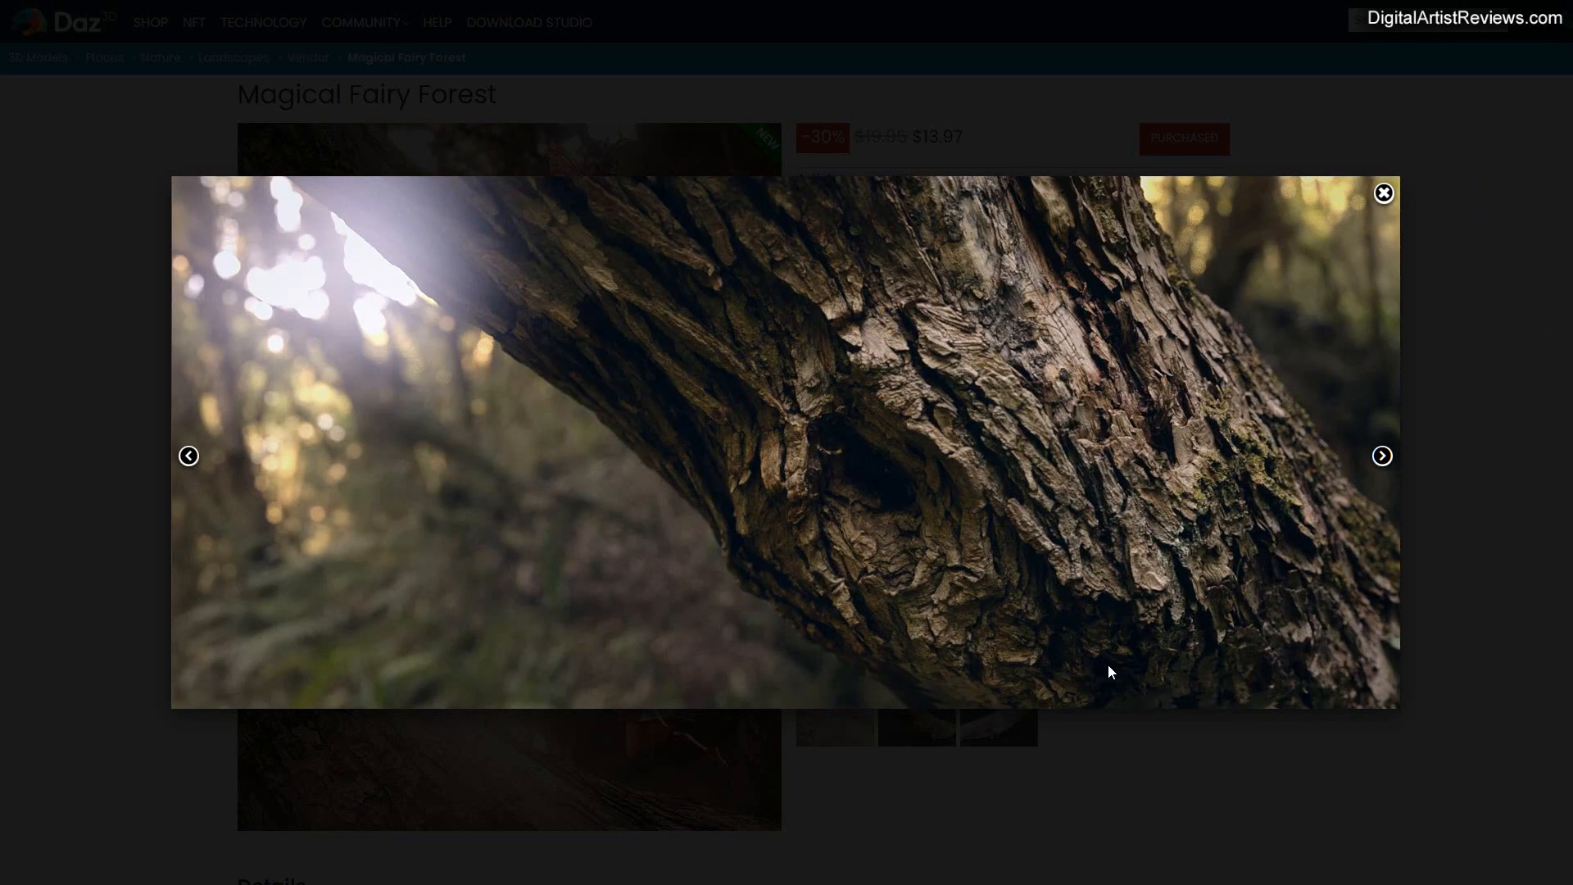
click(1381, 456)
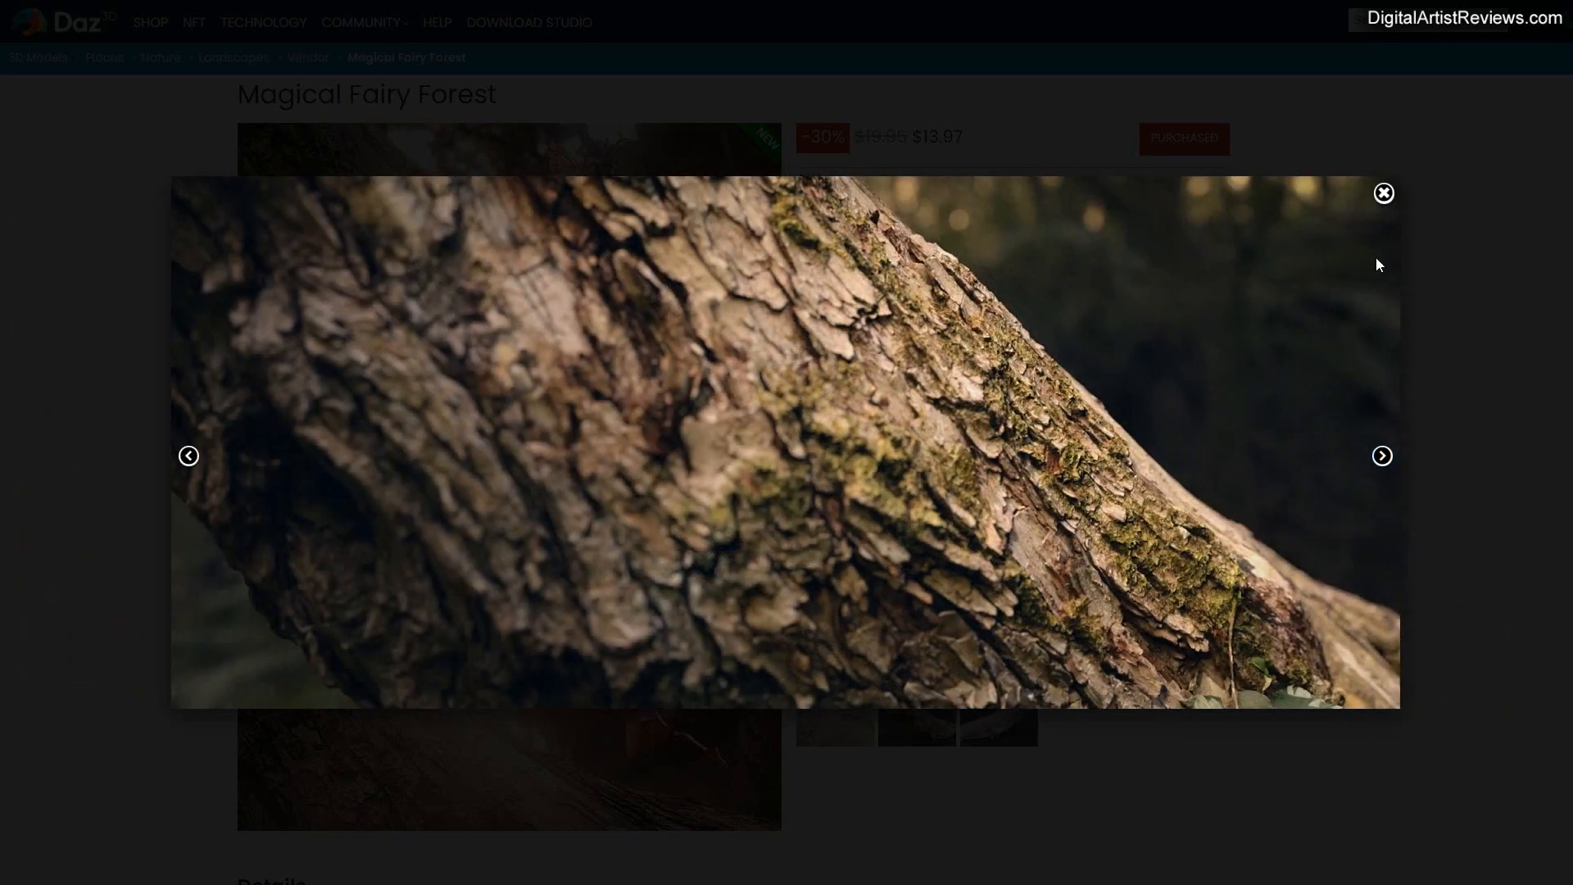
click(1382, 457)
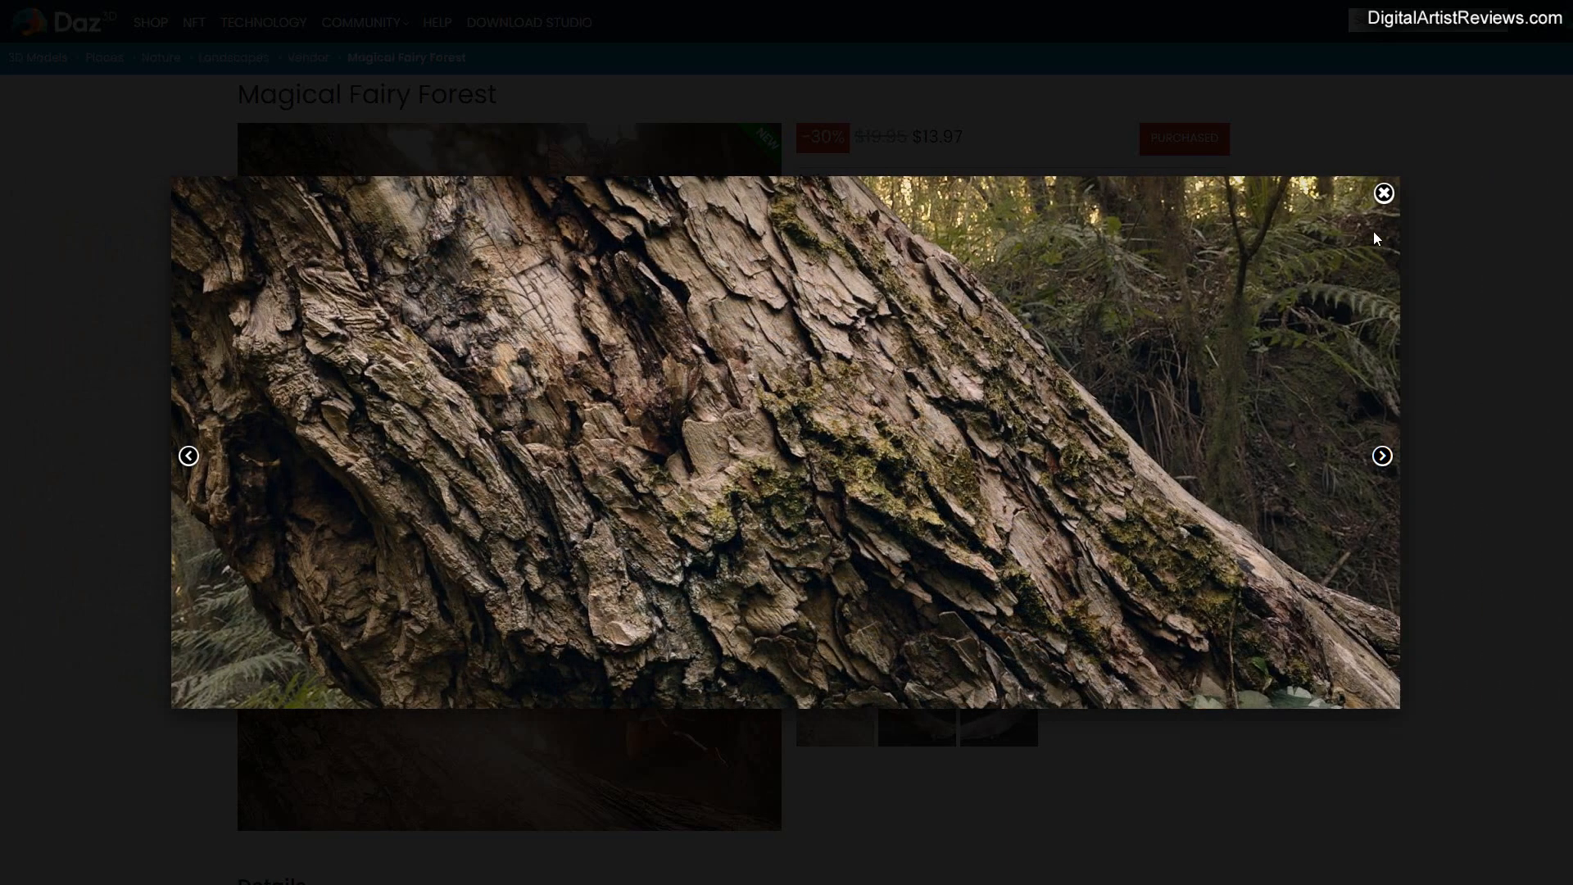
click(1384, 195)
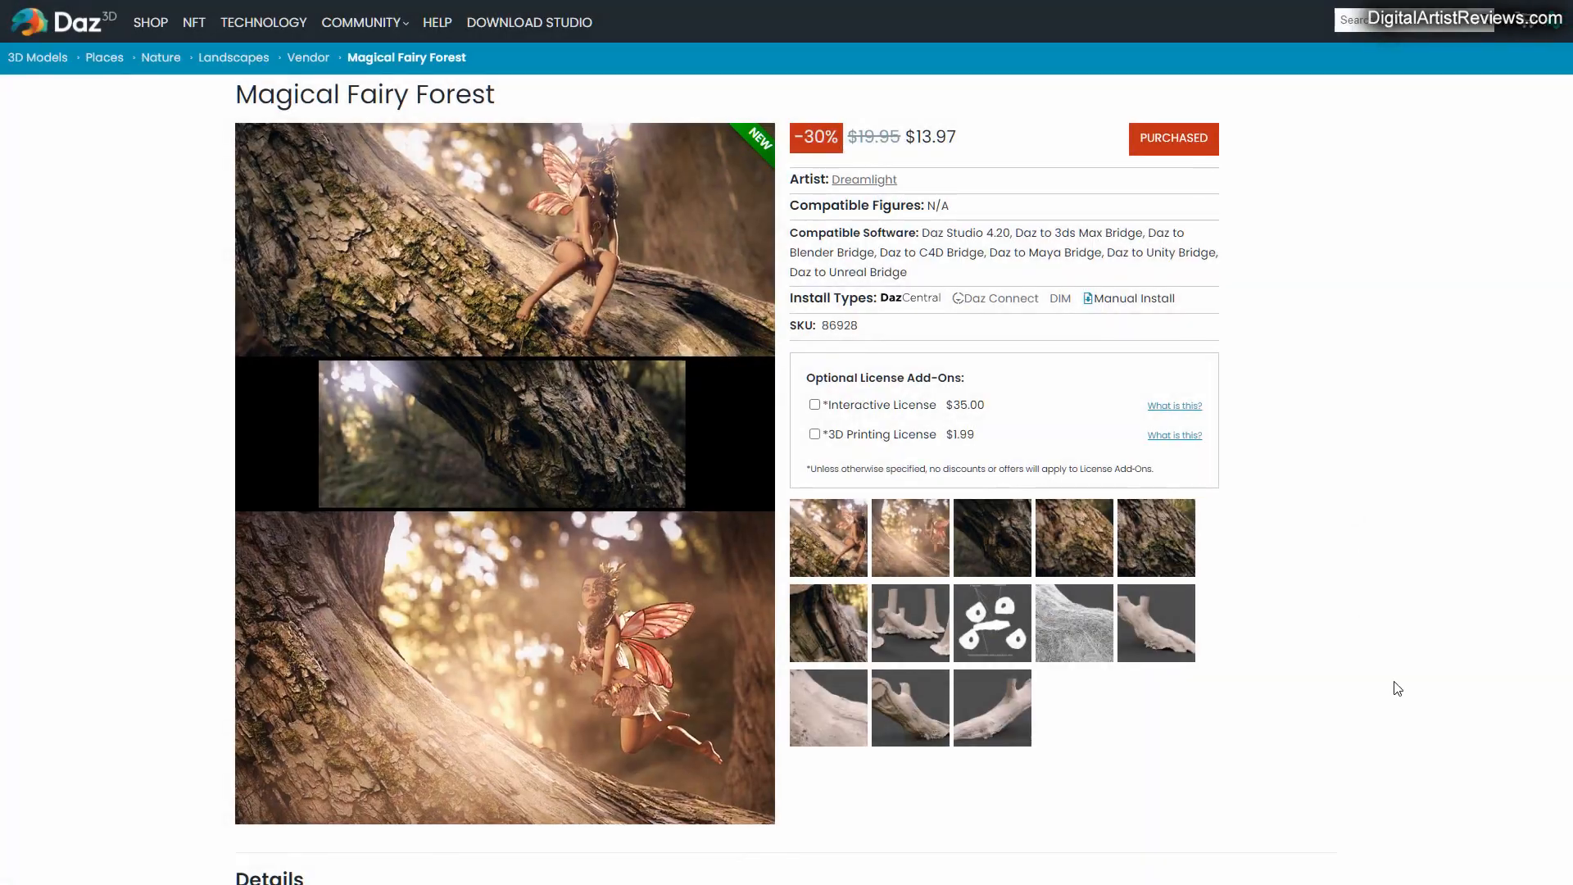
Examine the untextured overview of the tree props and the top-down layout diagram of the trunk, distant trees and fog layers
scroll(1388, 712, down, 6)
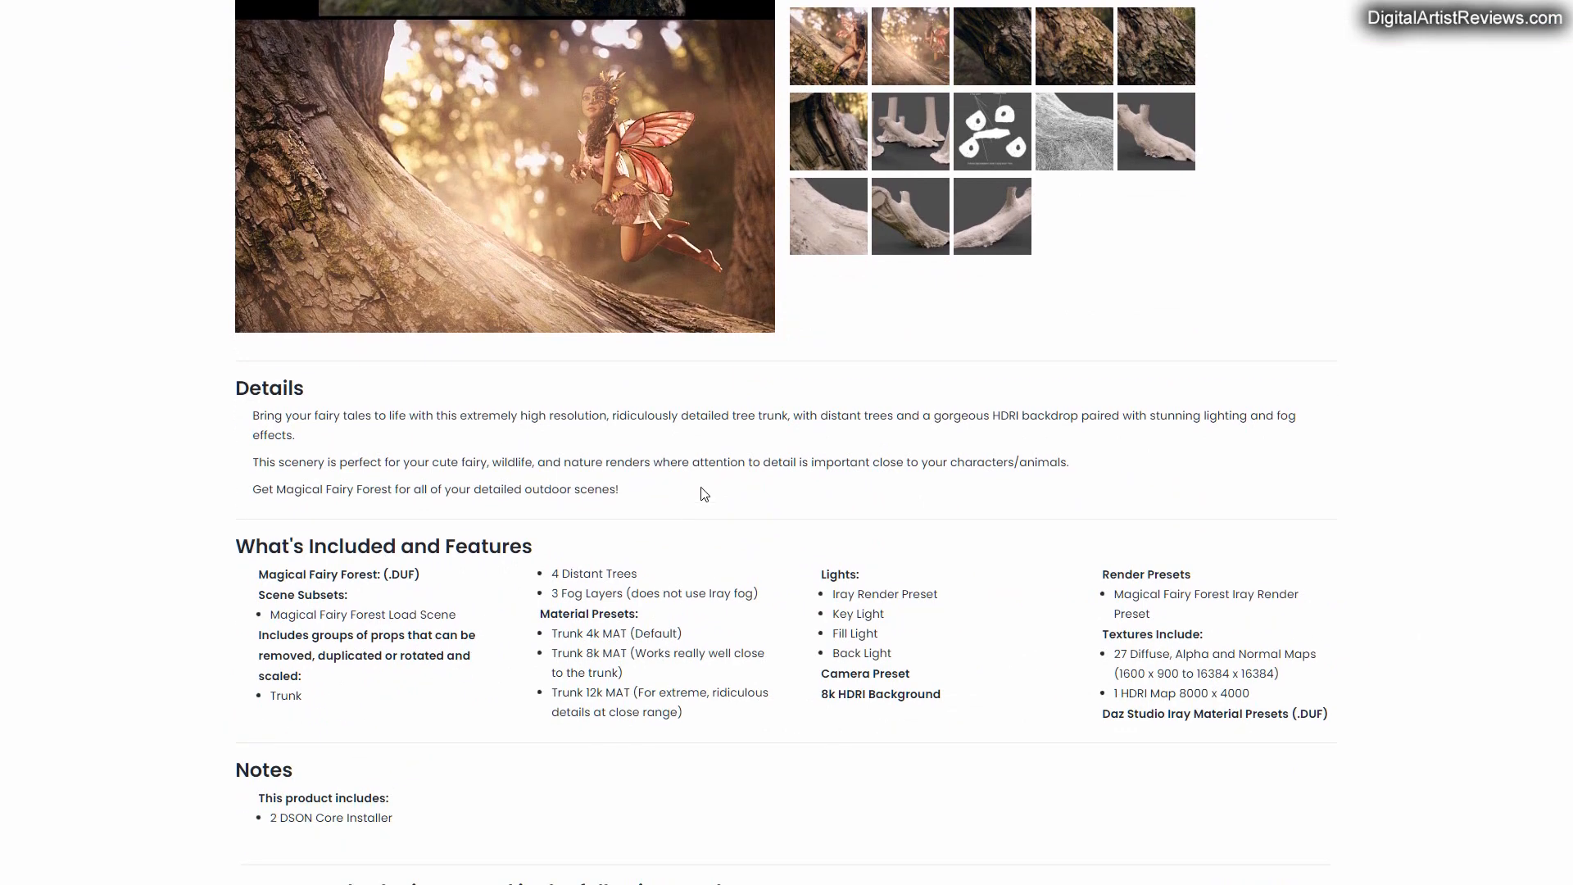
scroll(947, 215, up, 6)
click(942, 222)
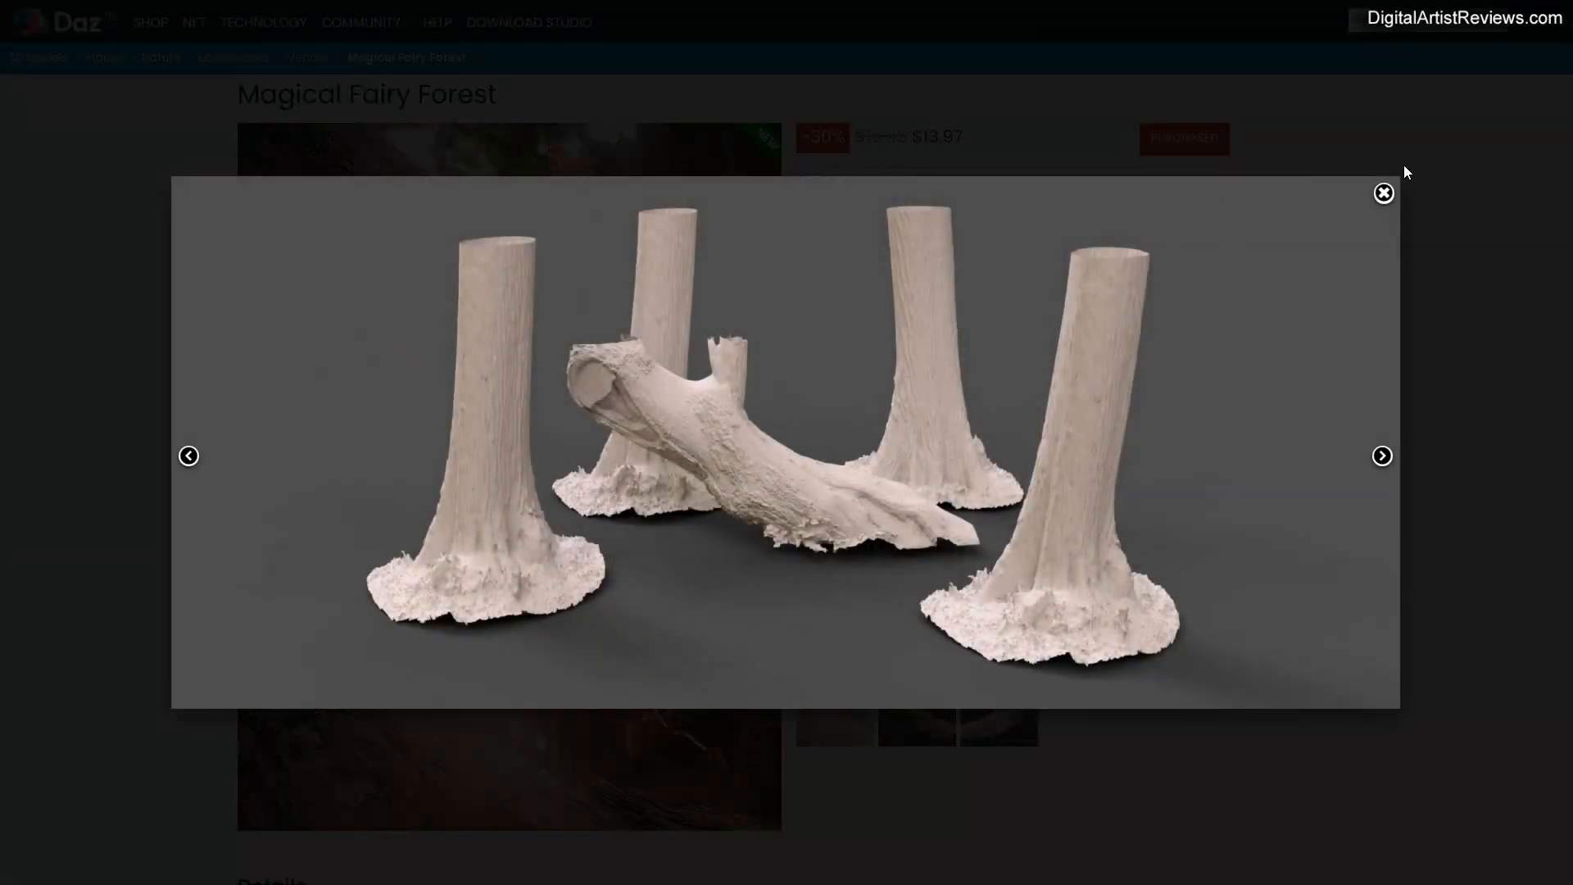
click(1404, 169)
scroll(790, 648, down, 3)
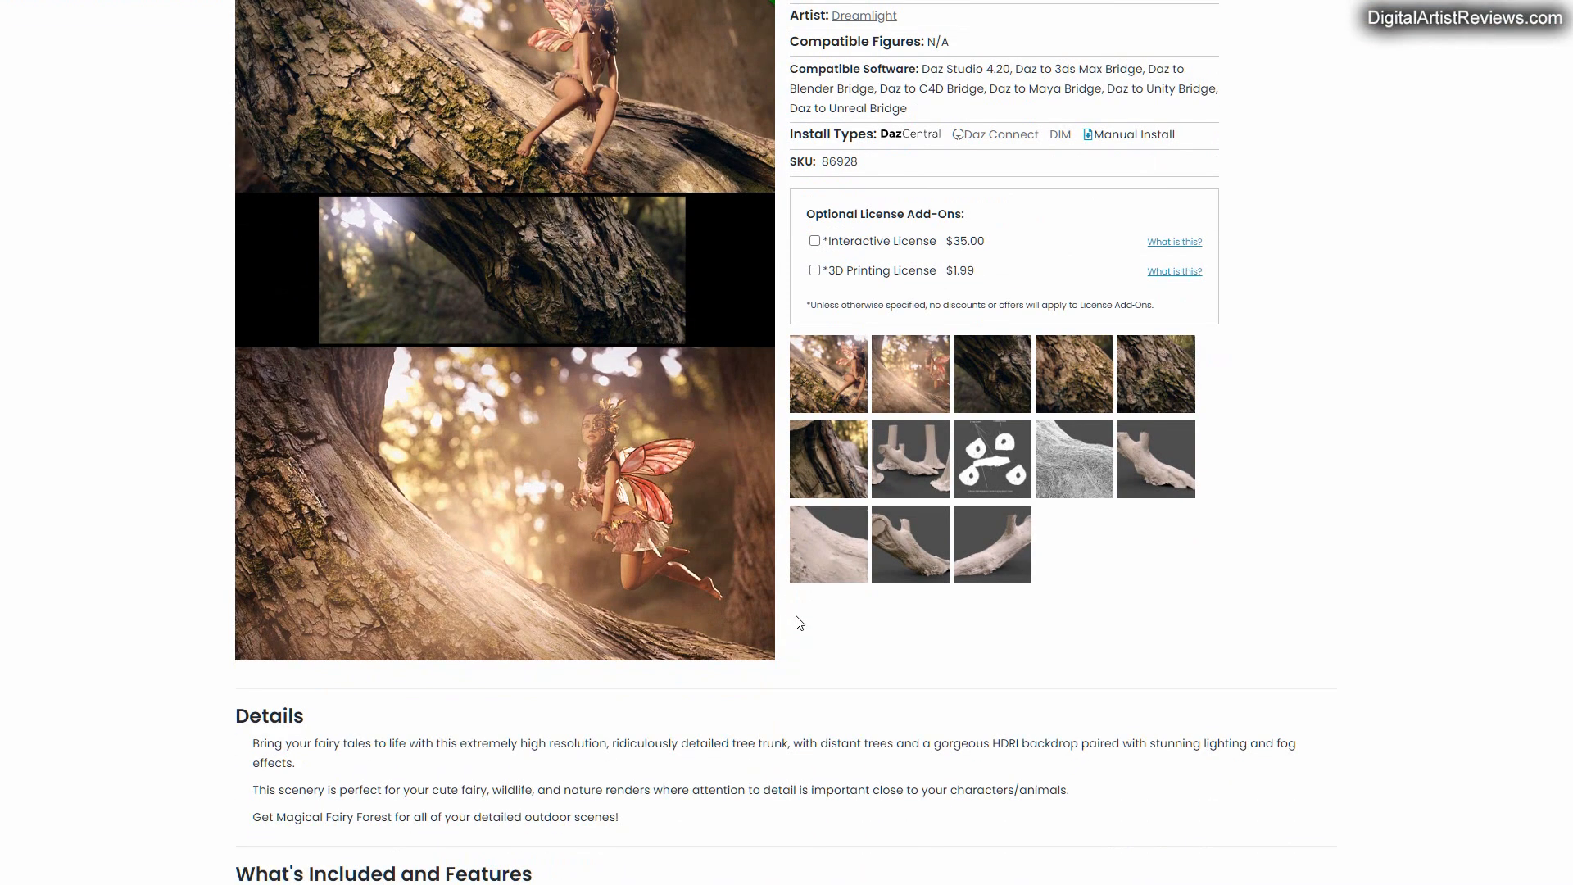
click(996, 473)
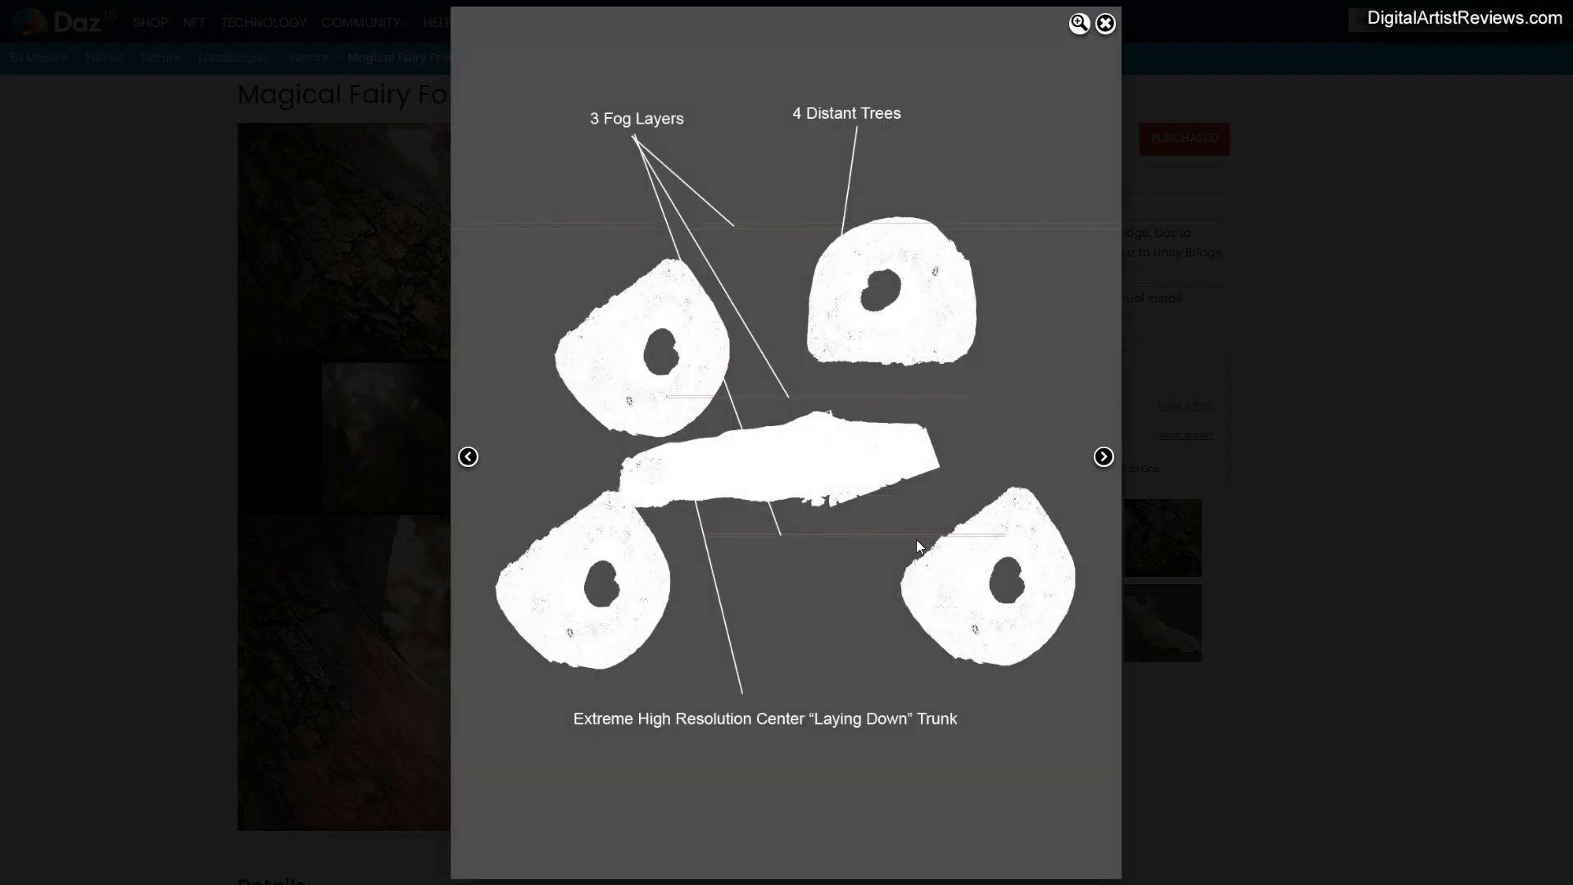
click(1105, 24)
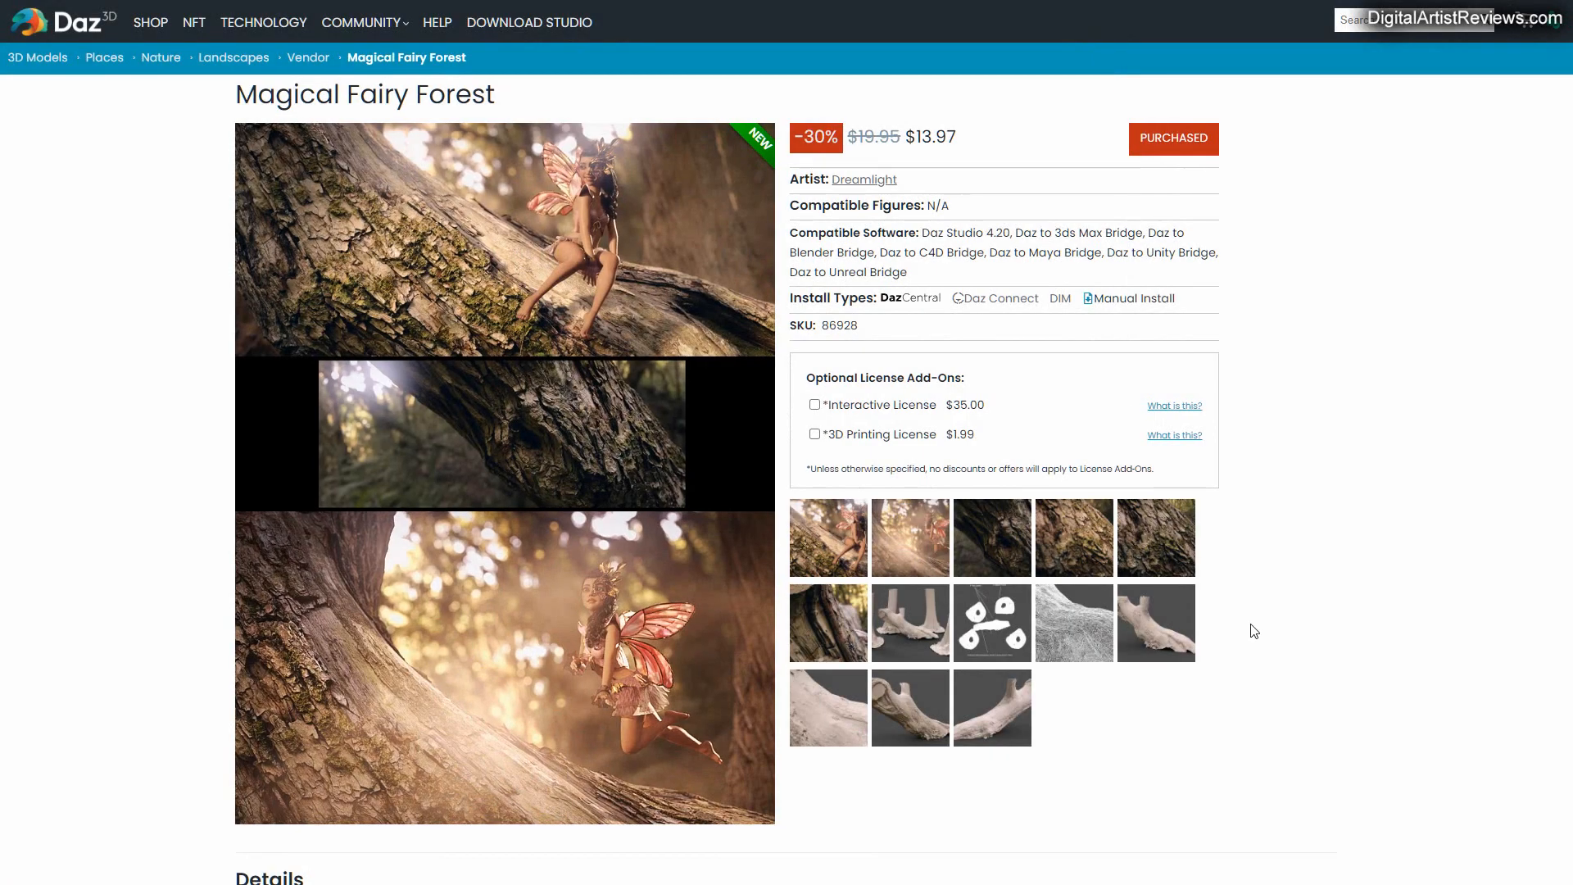
Read the product's details and included features, and examine the untextured render of the trunk's cut end
scroll(1008, 680, down, 6)
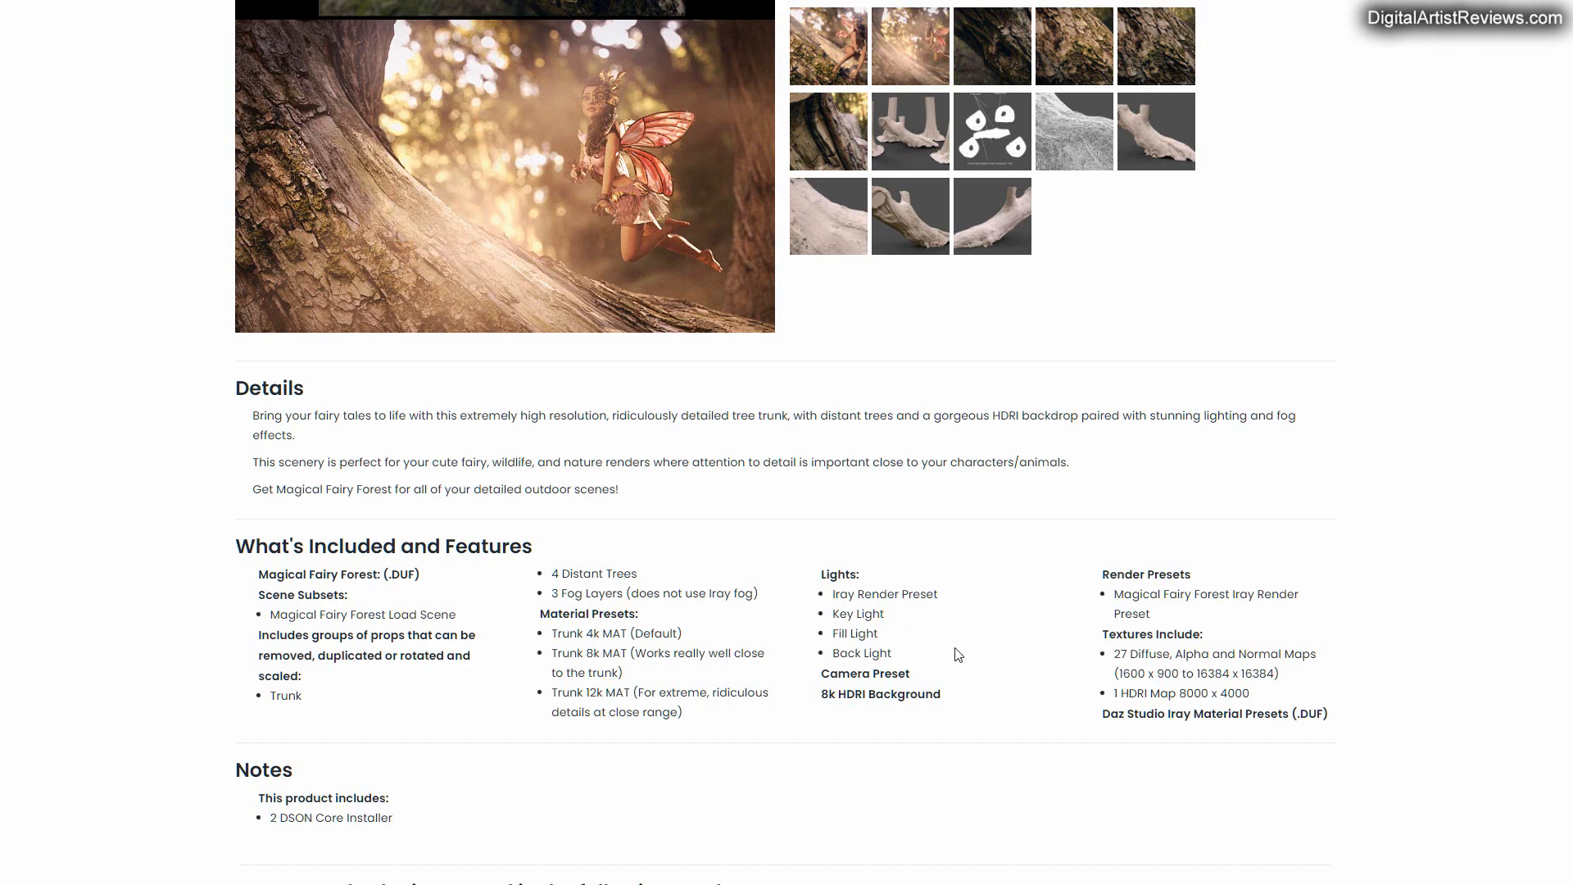
scroll(955, 653, up, 4)
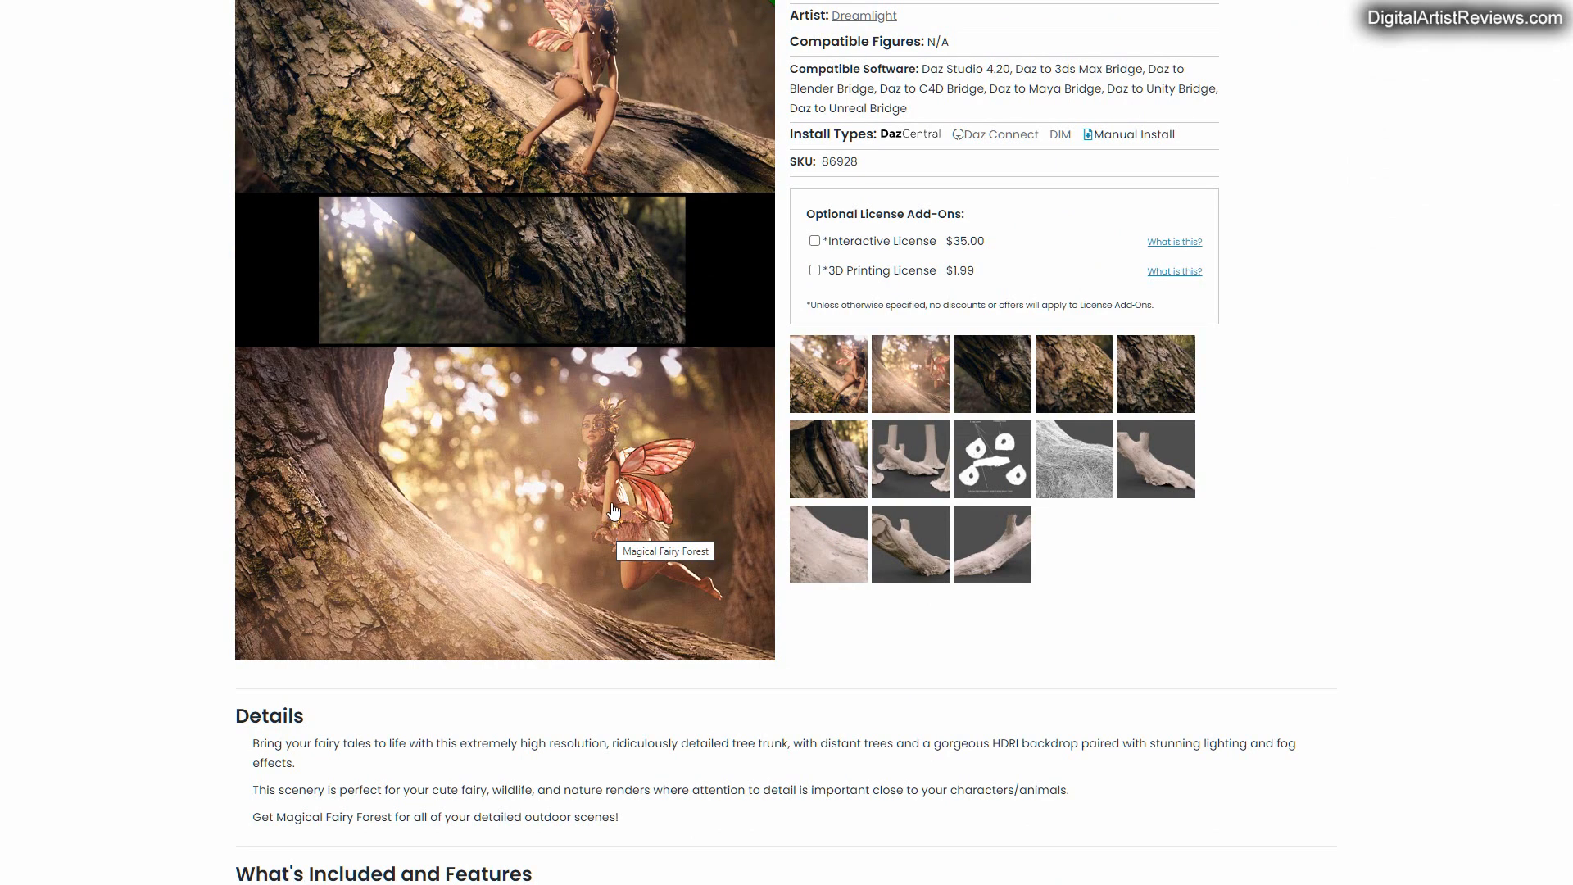
scroll(576, 569, up, 1)
scroll(576, 569, down, 6)
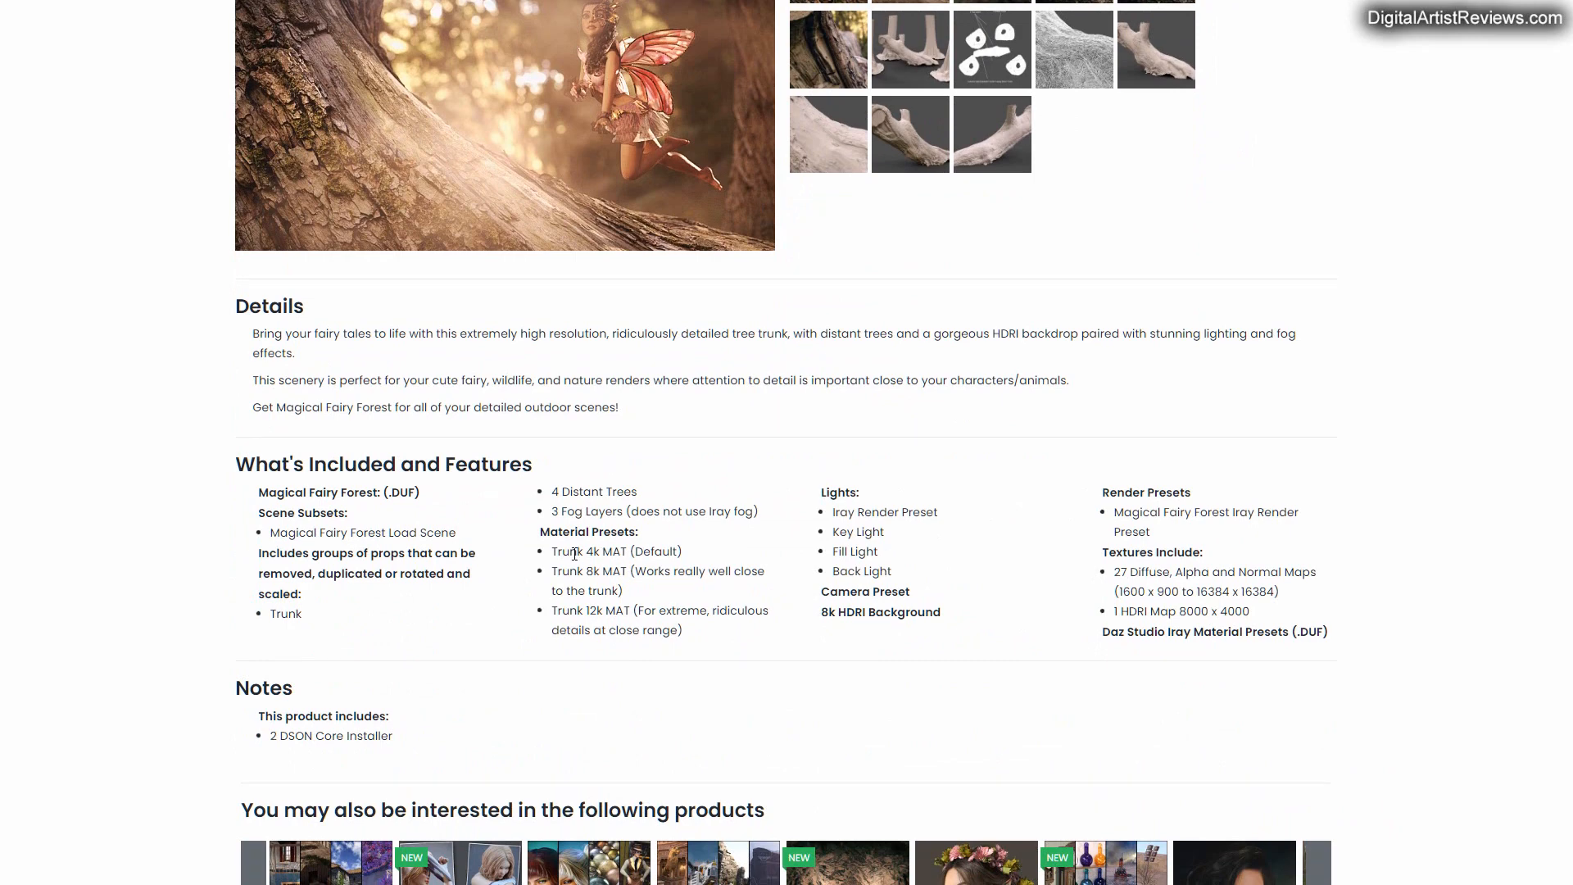
scroll(563, 490, up, 3)
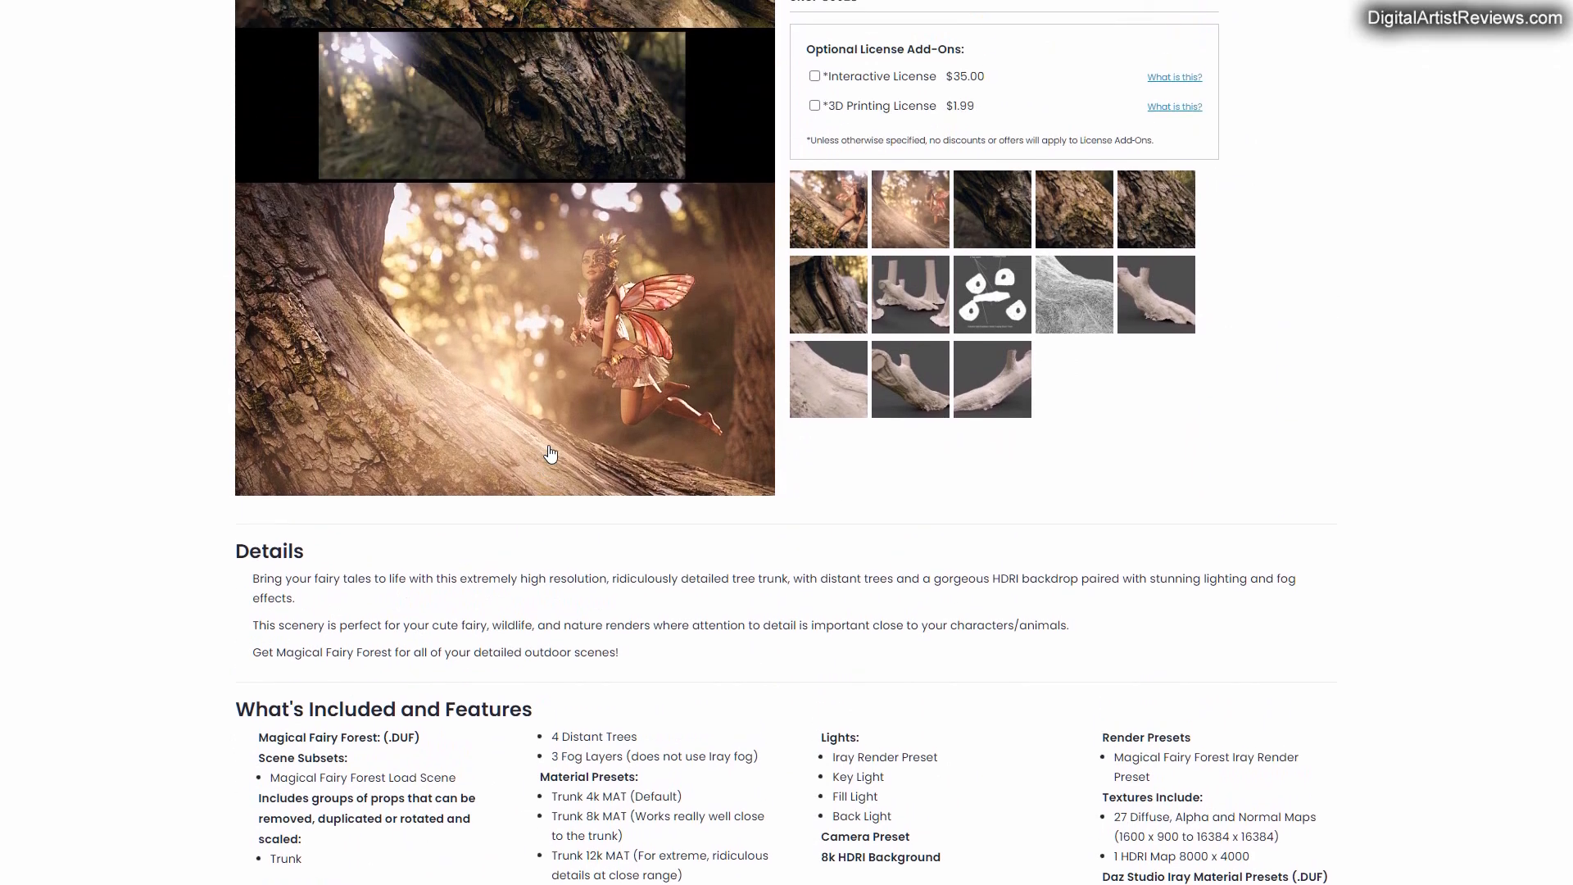
click(910, 383)
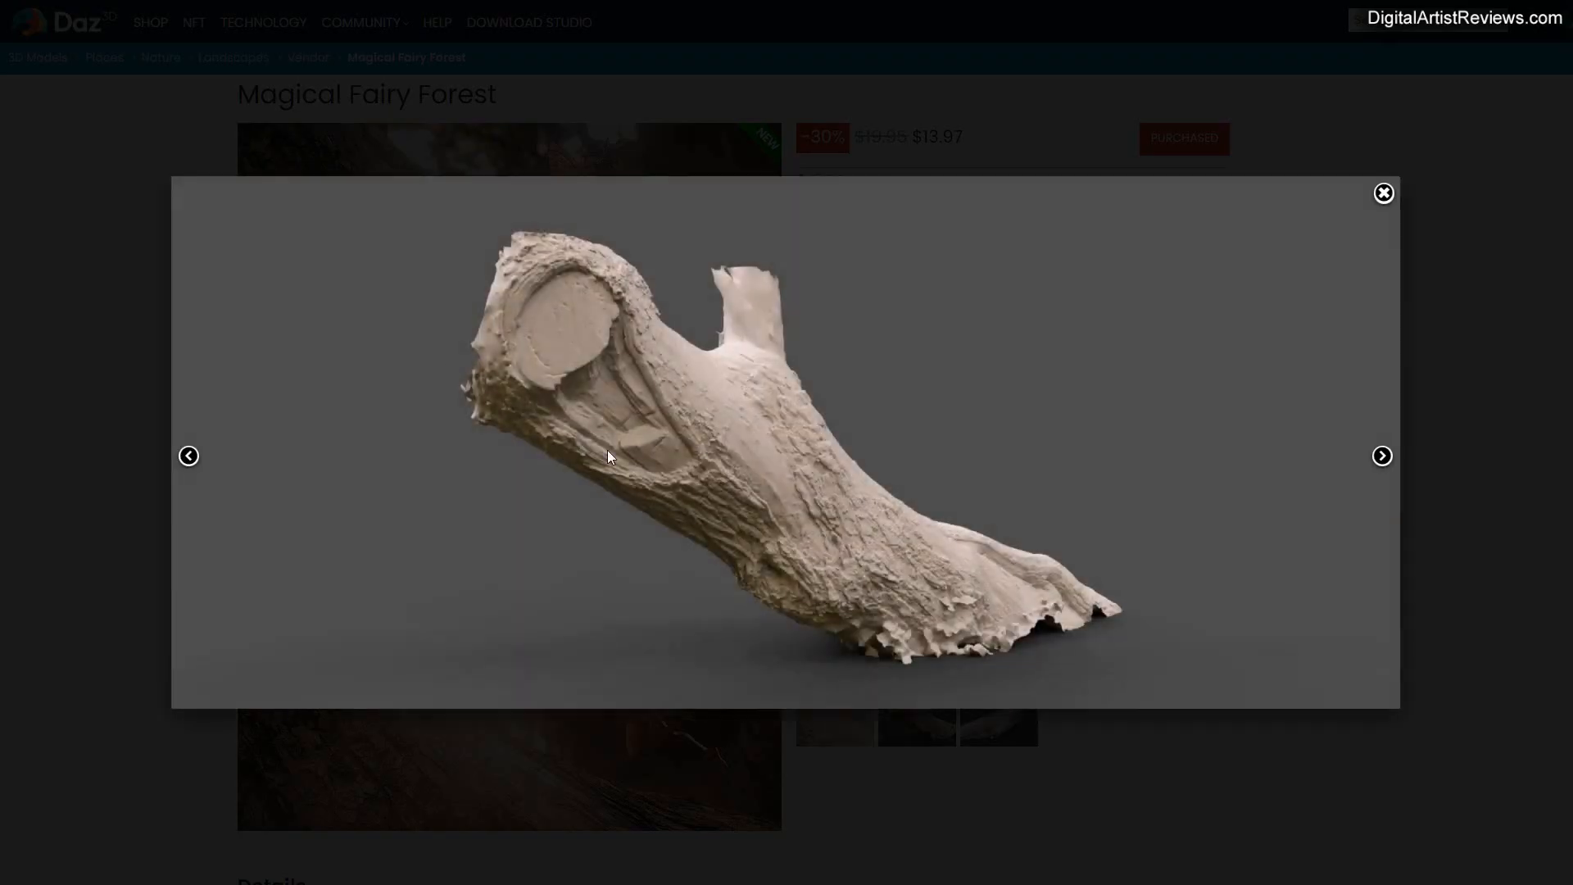
click(1383, 193)
scroll(779, 573, down, 6)
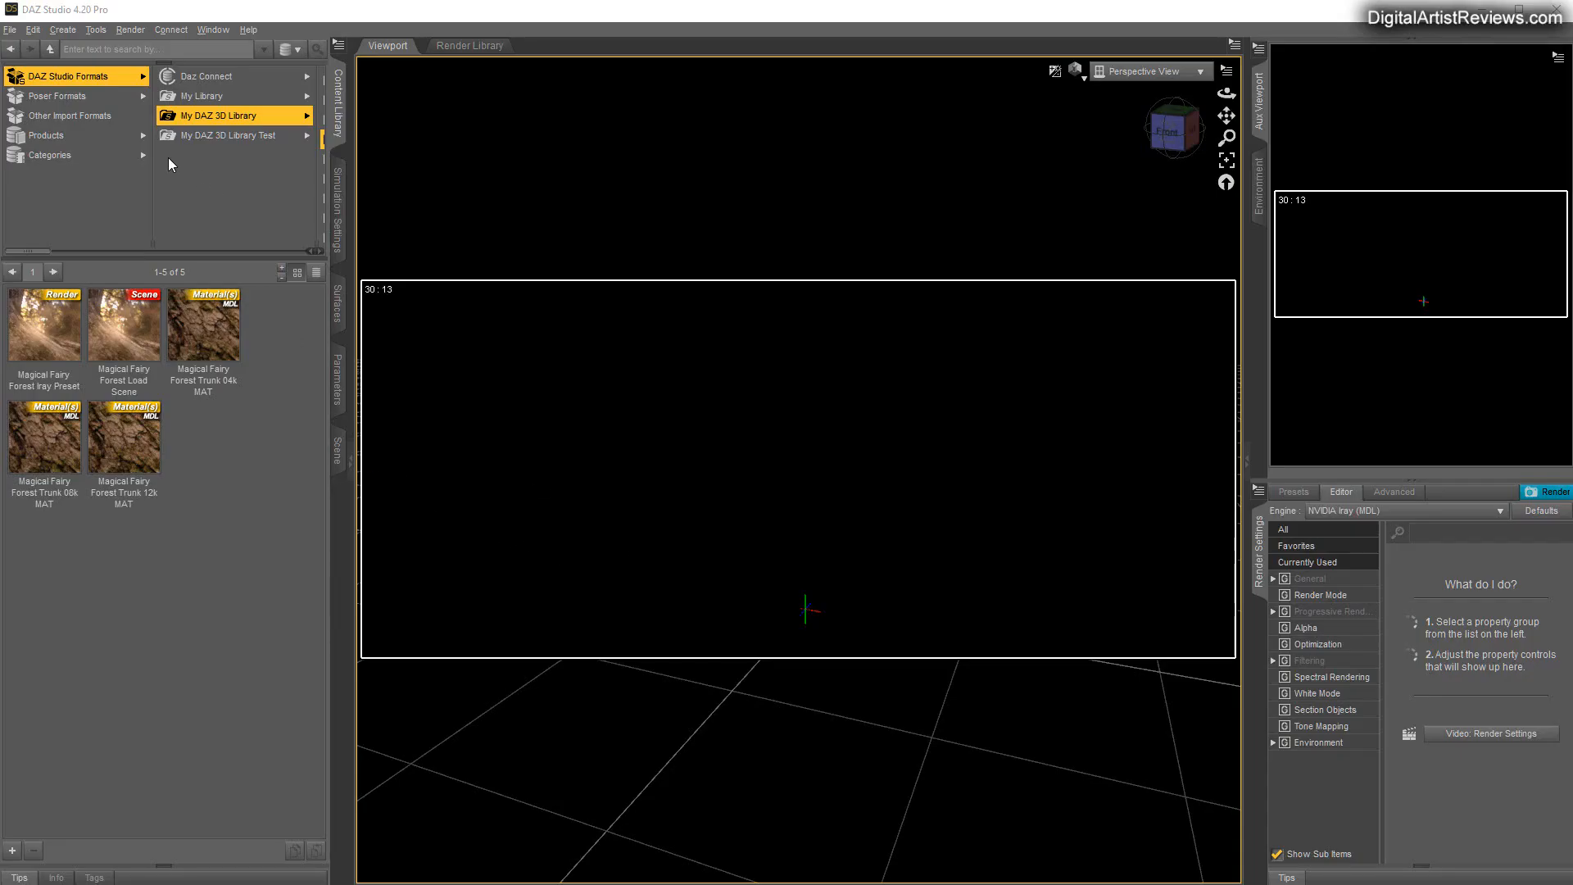
In DAZ Studio, load the Magical Fairy Forest Load Scene and apply the Magical Fairy Forest Iray Preset
drag(26, 250, 241, 291)
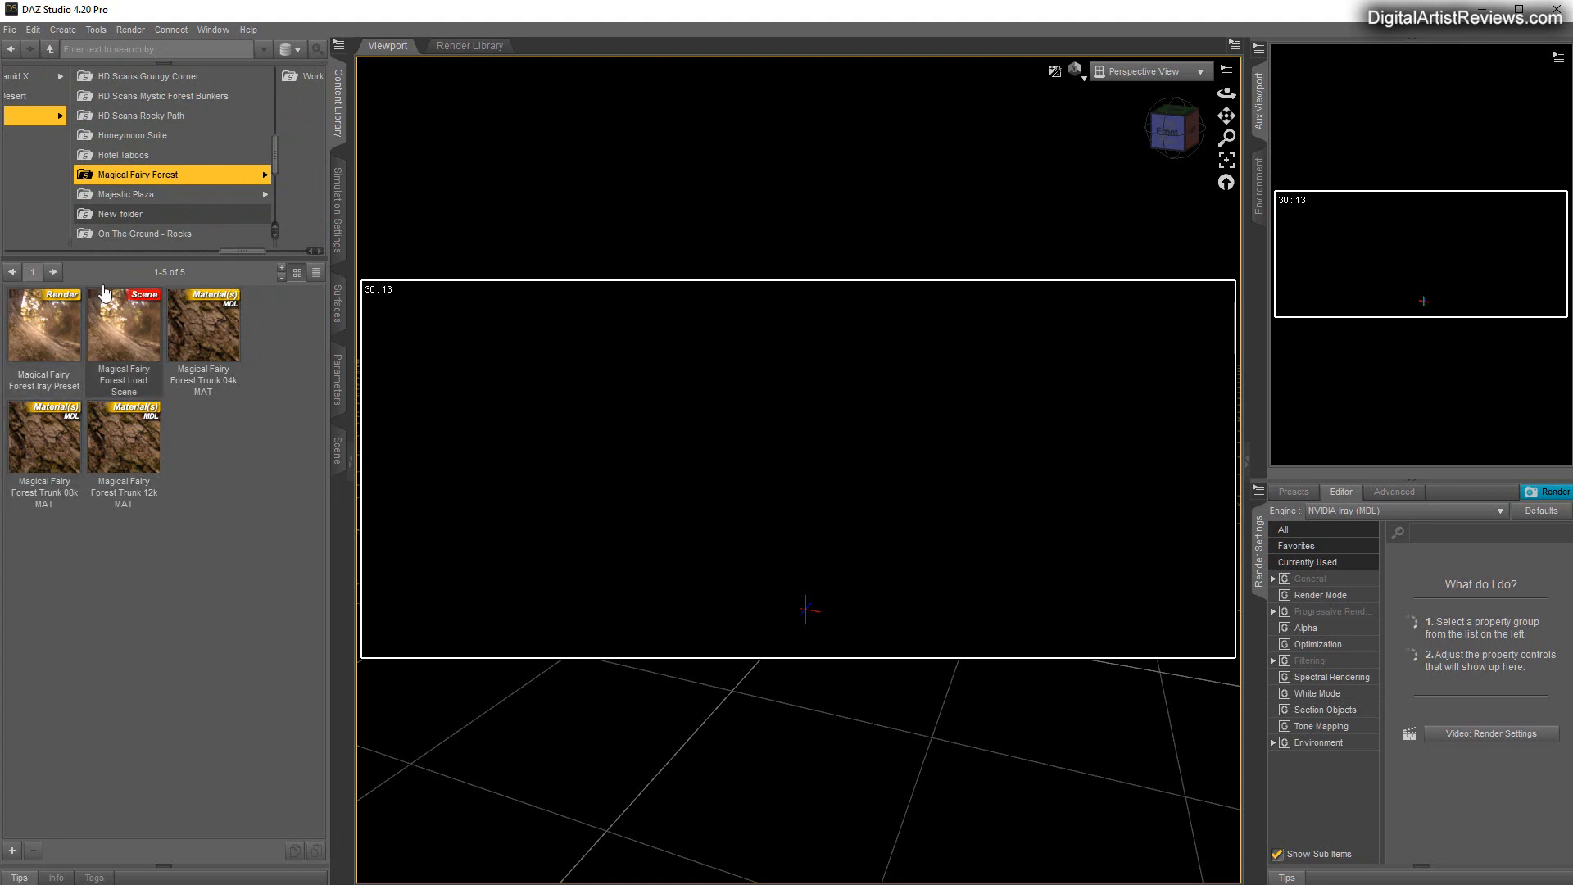
double_click(123, 328)
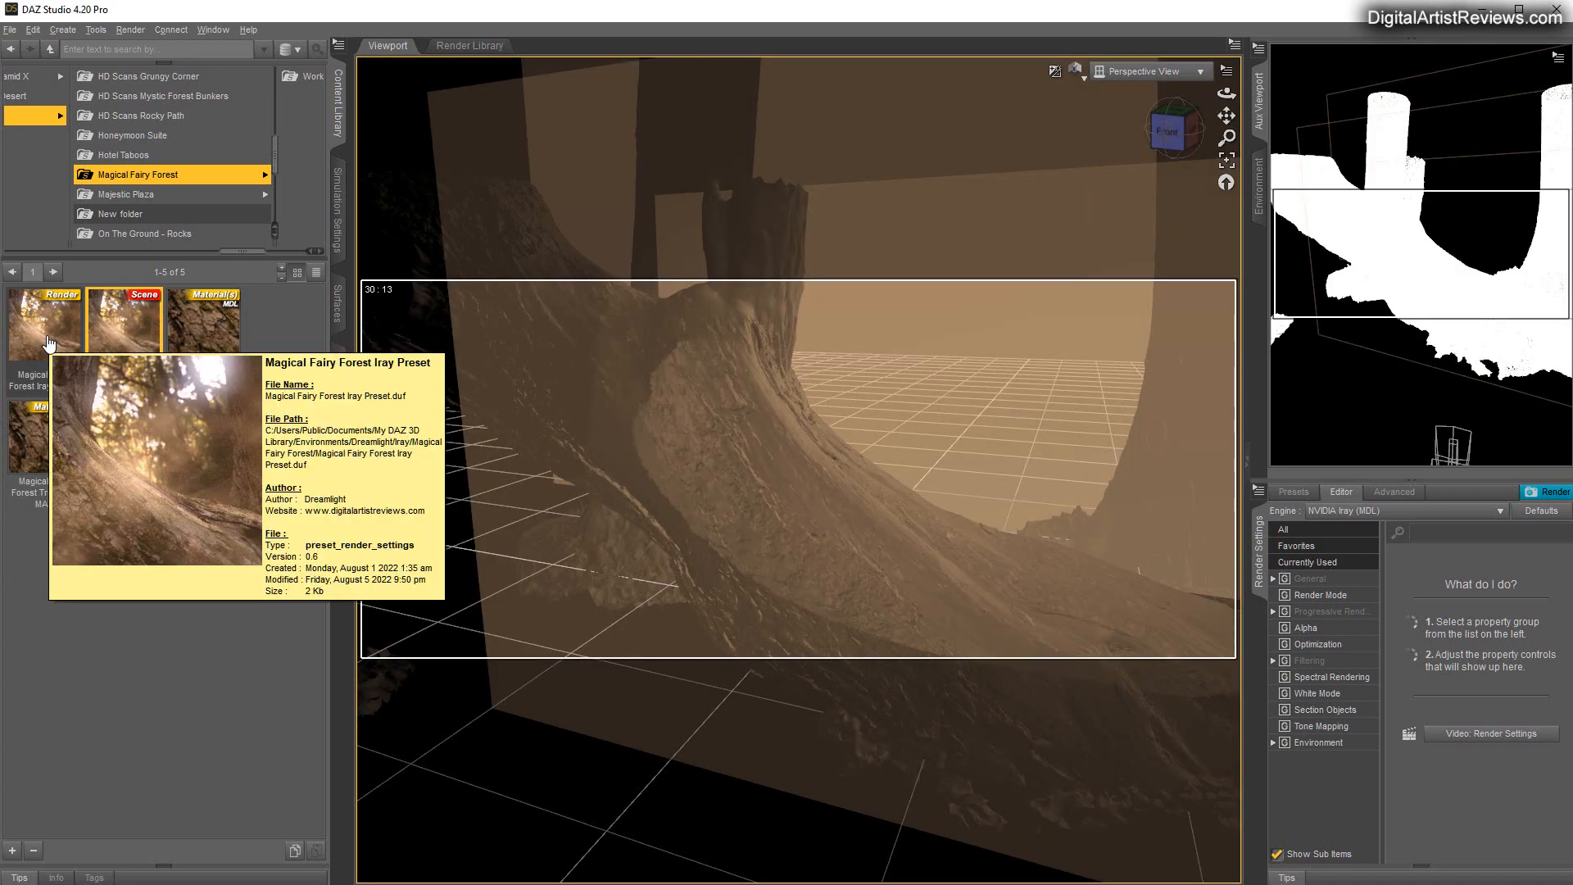
double_click(47, 336)
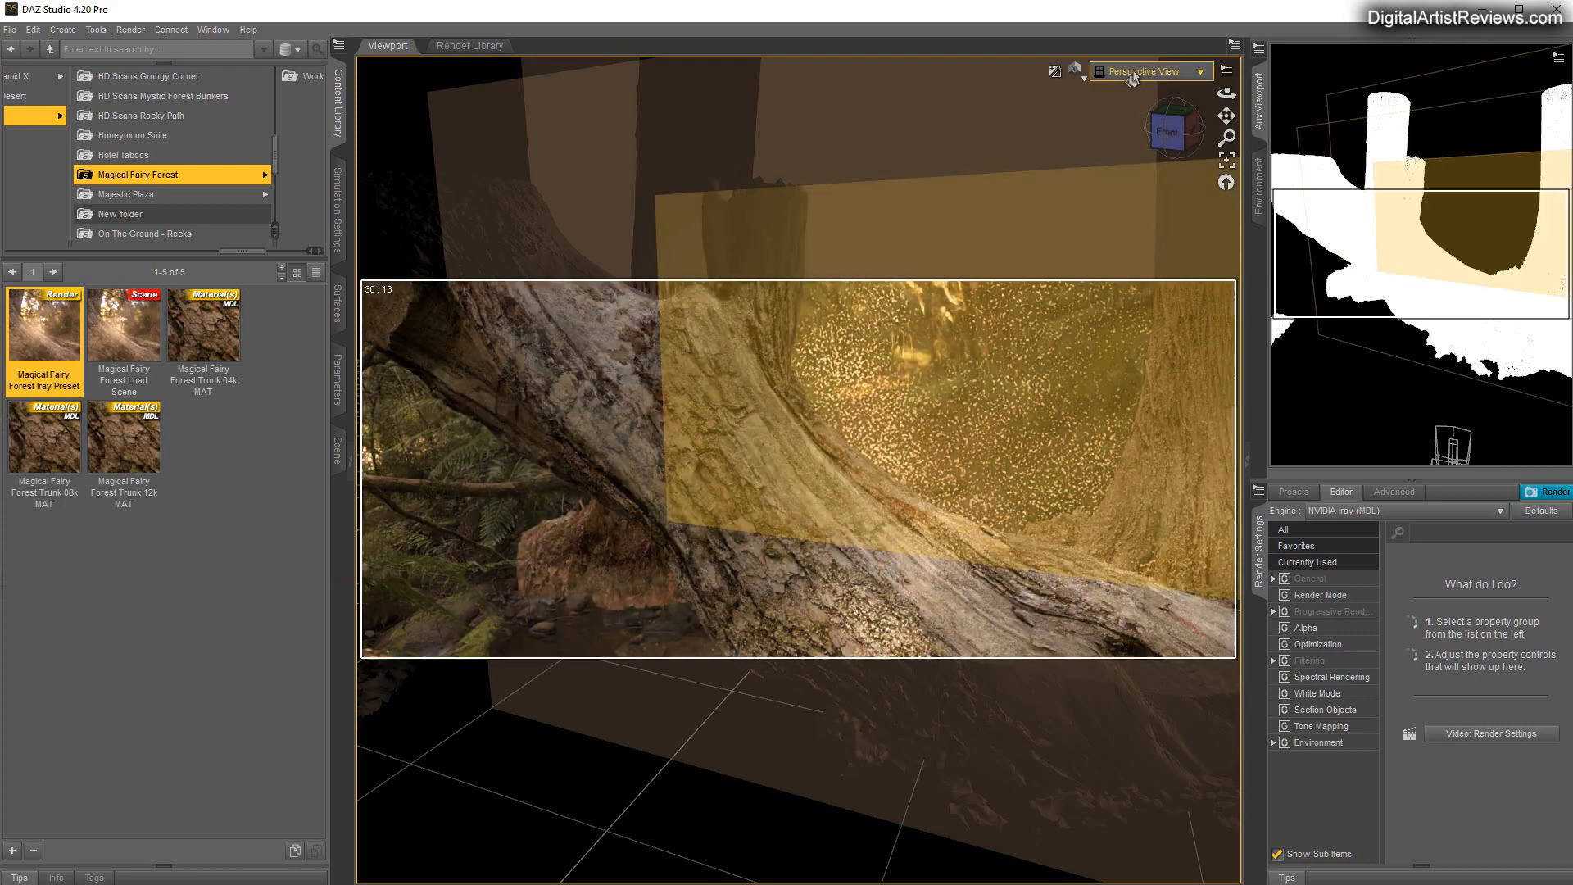
View the scene through its Camera and move that camera to an angled close-up of the trunk
click(1133, 76)
click(1123, 205)
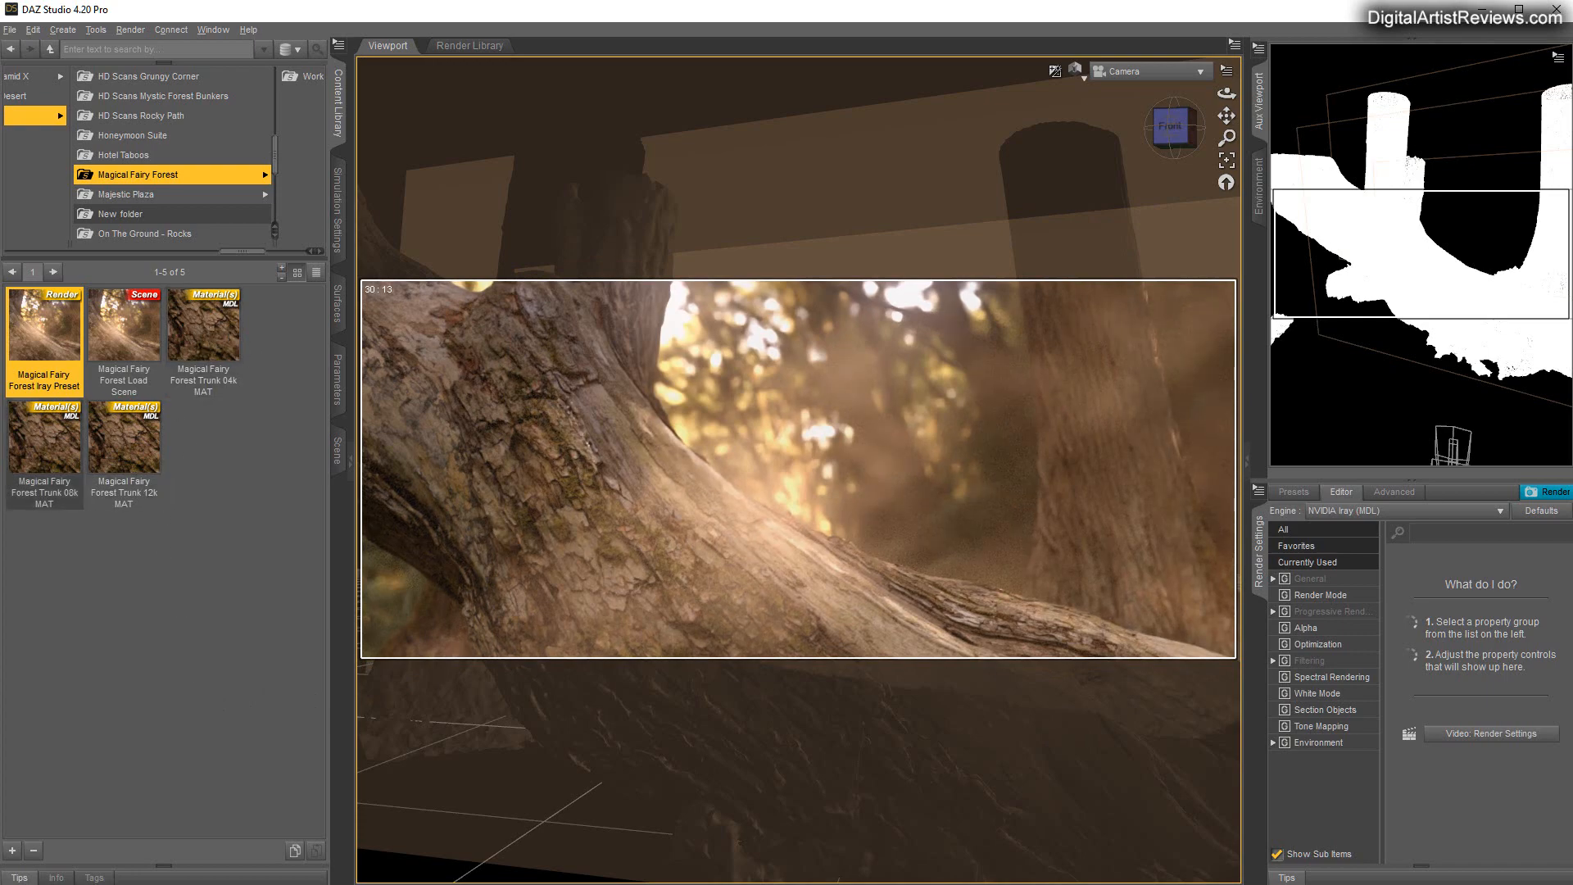
click(560, 512)
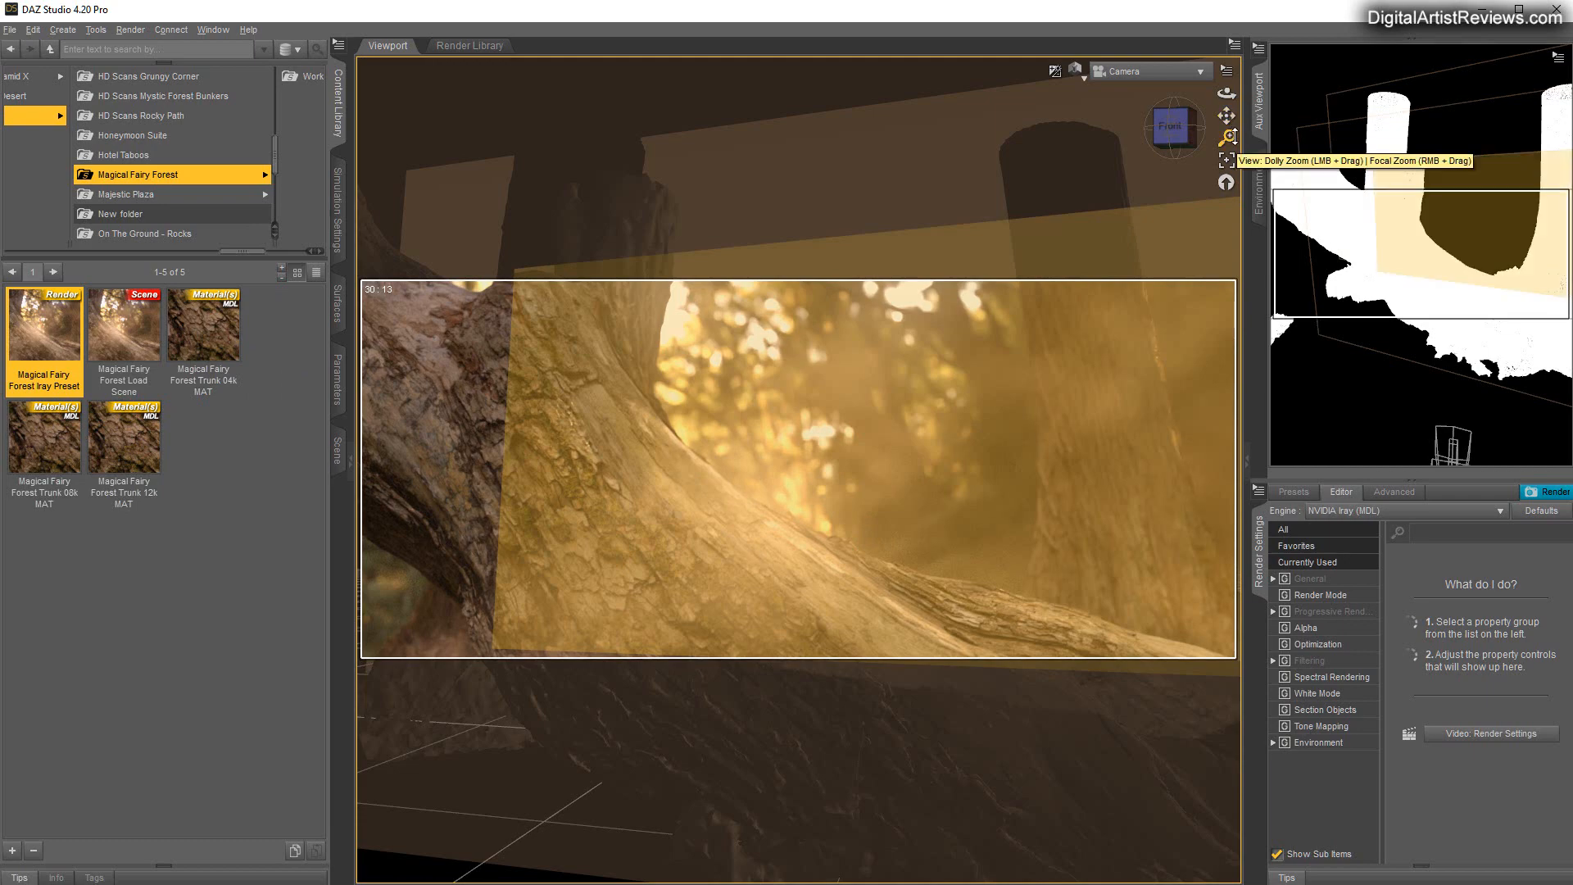
drag(1226, 137, 1226, 201)
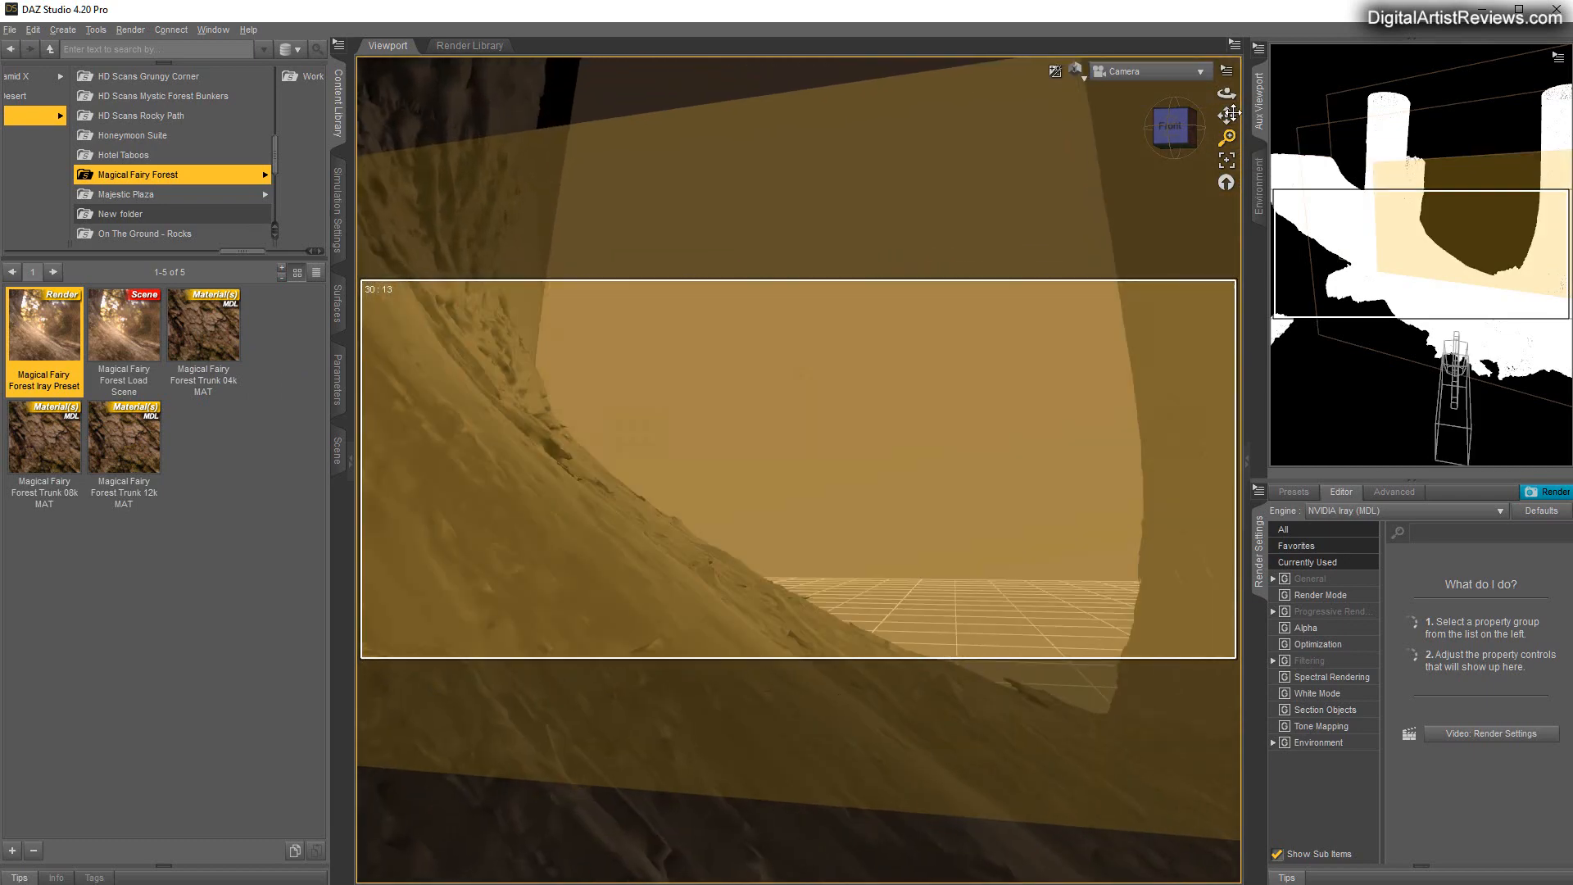
drag(1226, 93, 1185, 106)
double_click(34, 371)
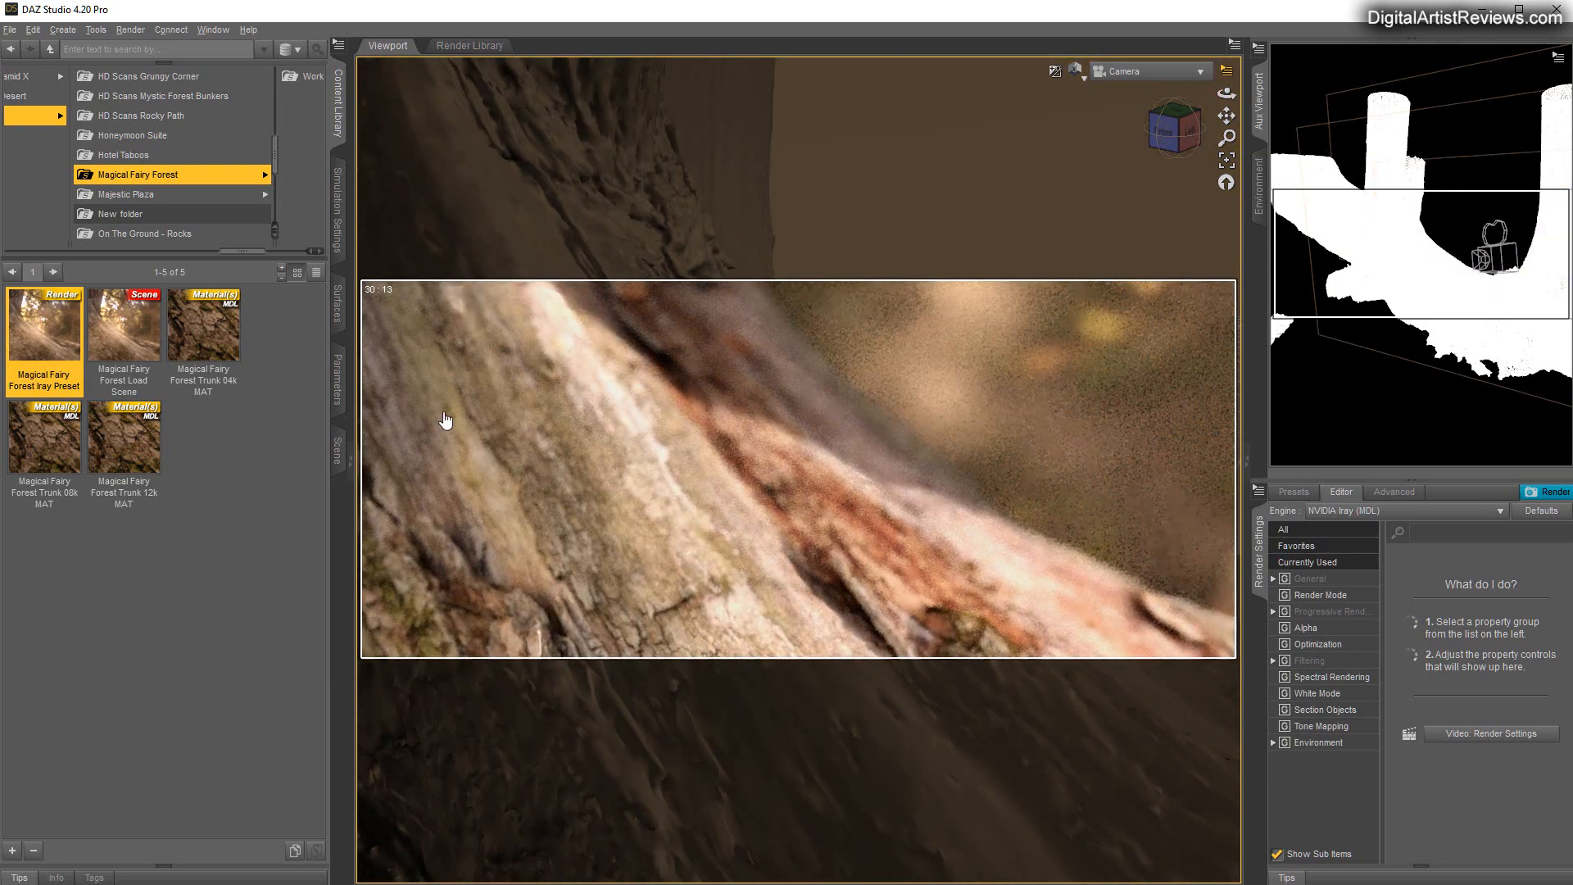
Turn off Depth of Field for the Camera
click(338, 450)
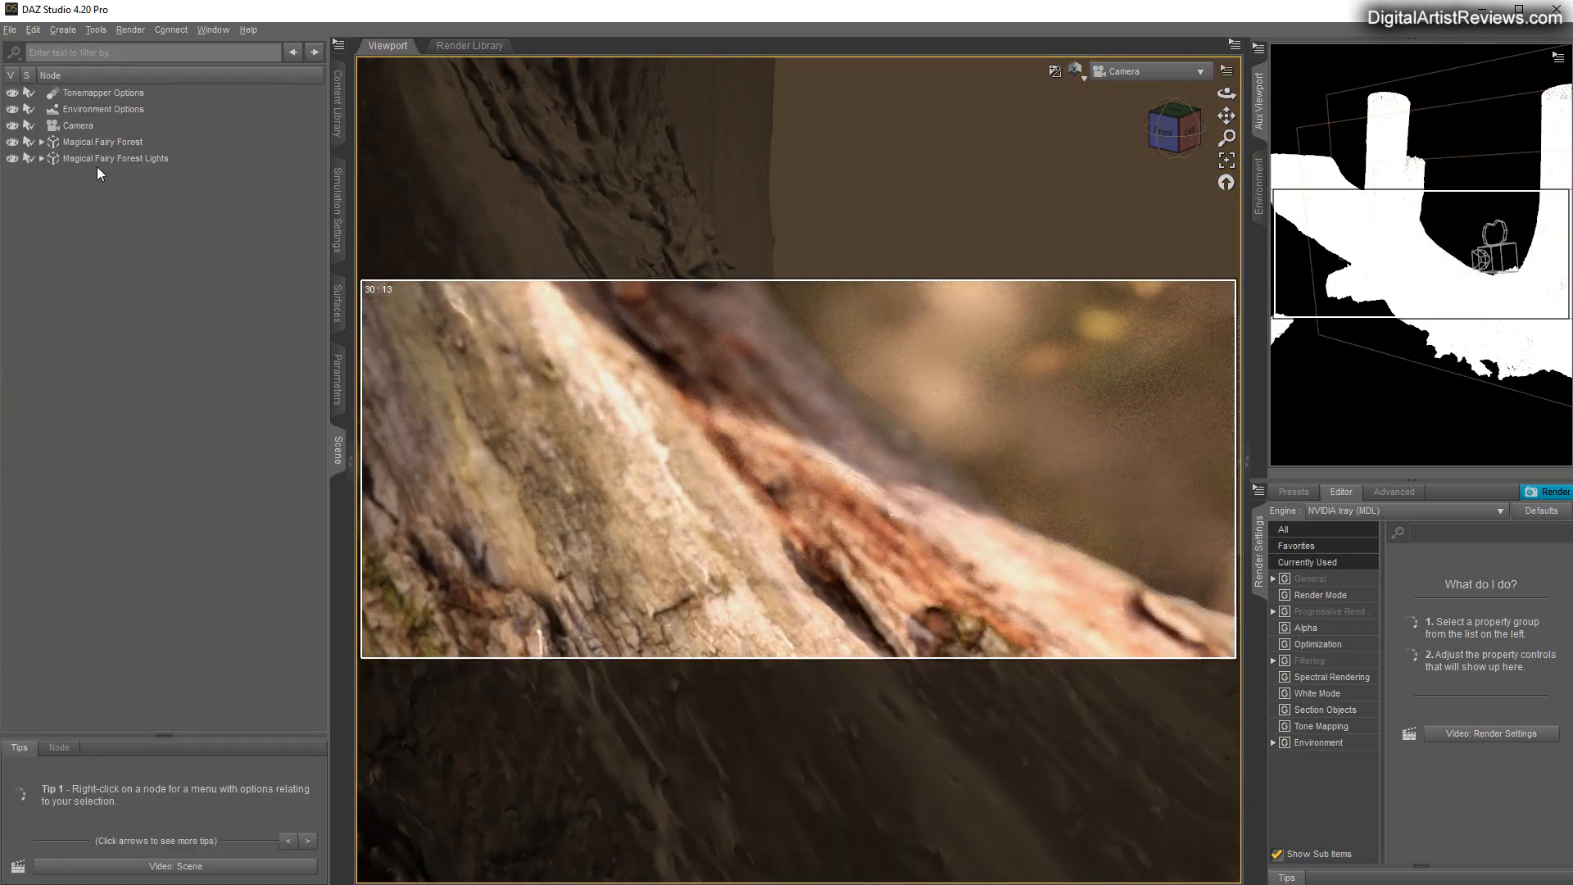
click(62, 126)
click(337, 379)
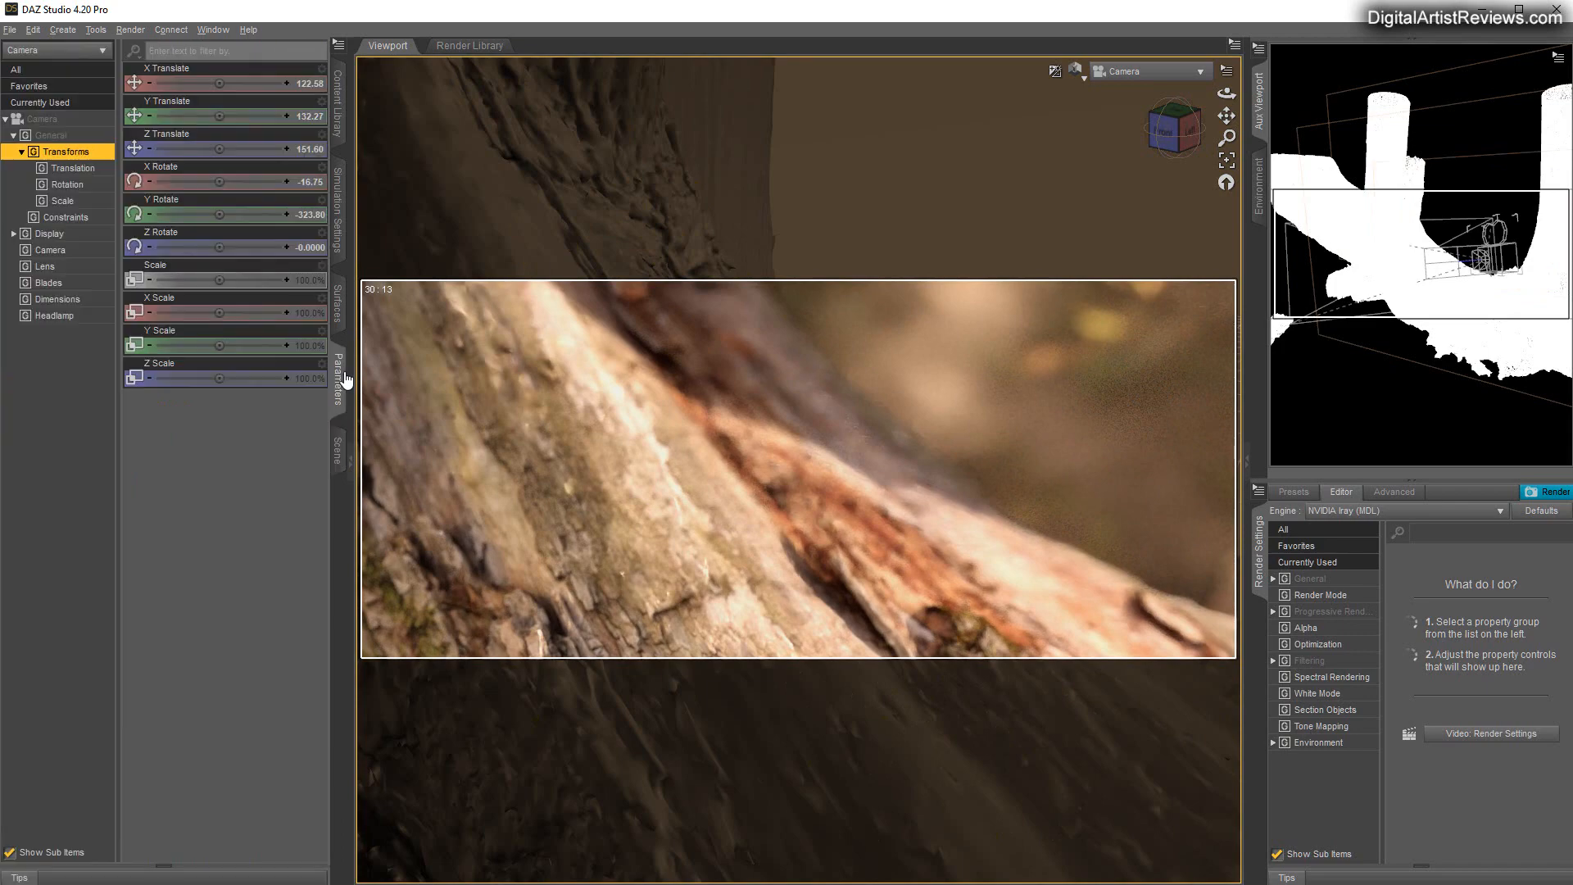
click(55, 250)
click(236, 183)
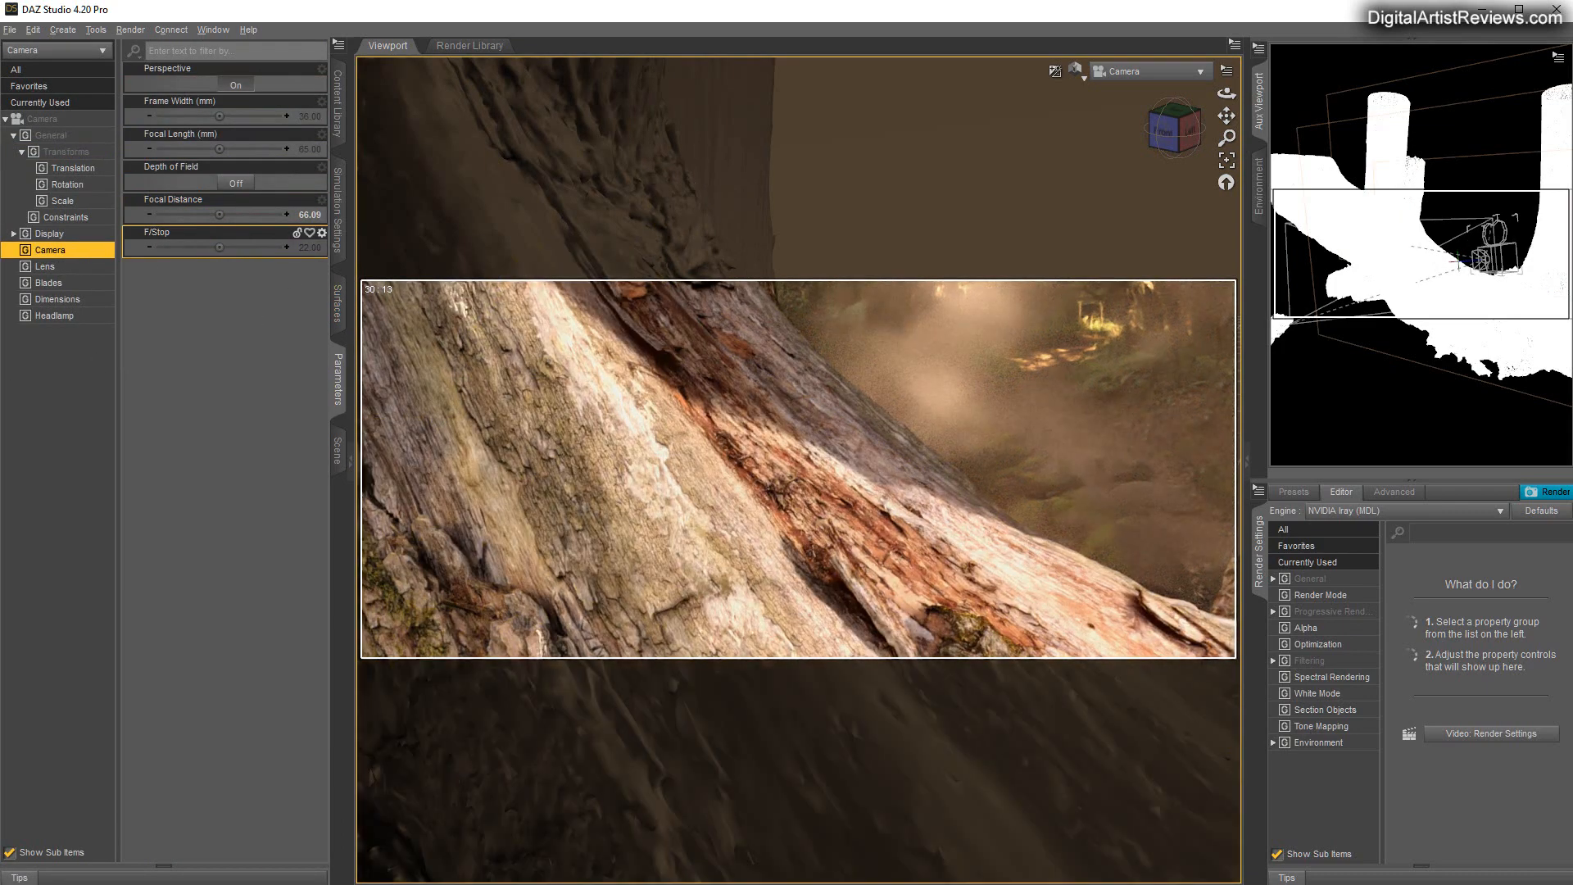
Apply the Magical Fairy Forest Trunk 08k MAT material preset to the Trunk object
drag(1226, 116, 1274, 77)
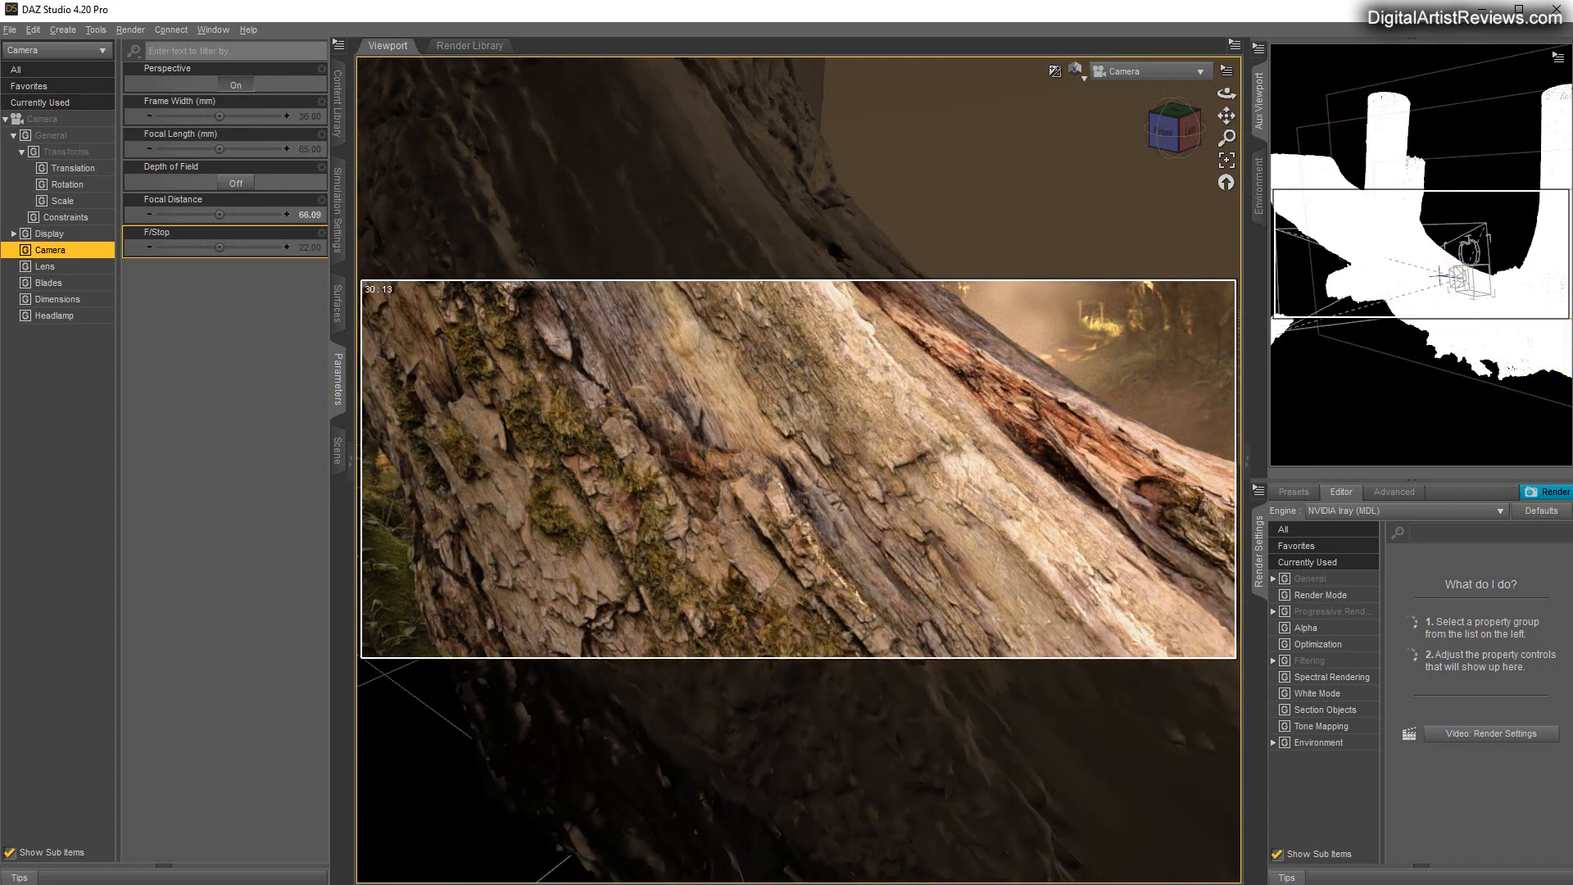
click(337, 450)
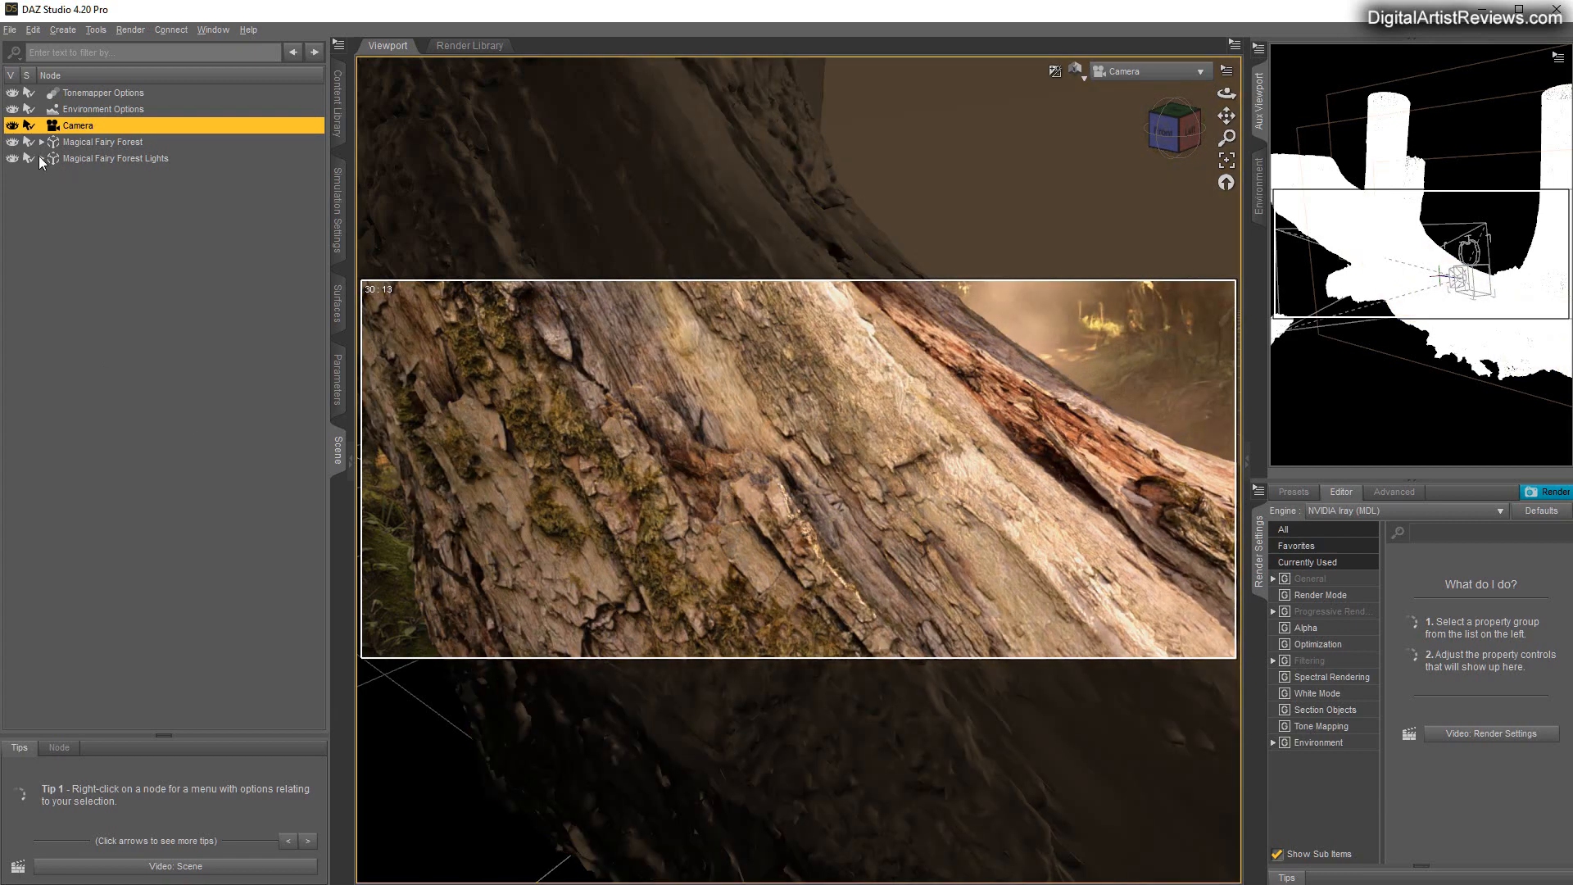
click(41, 142)
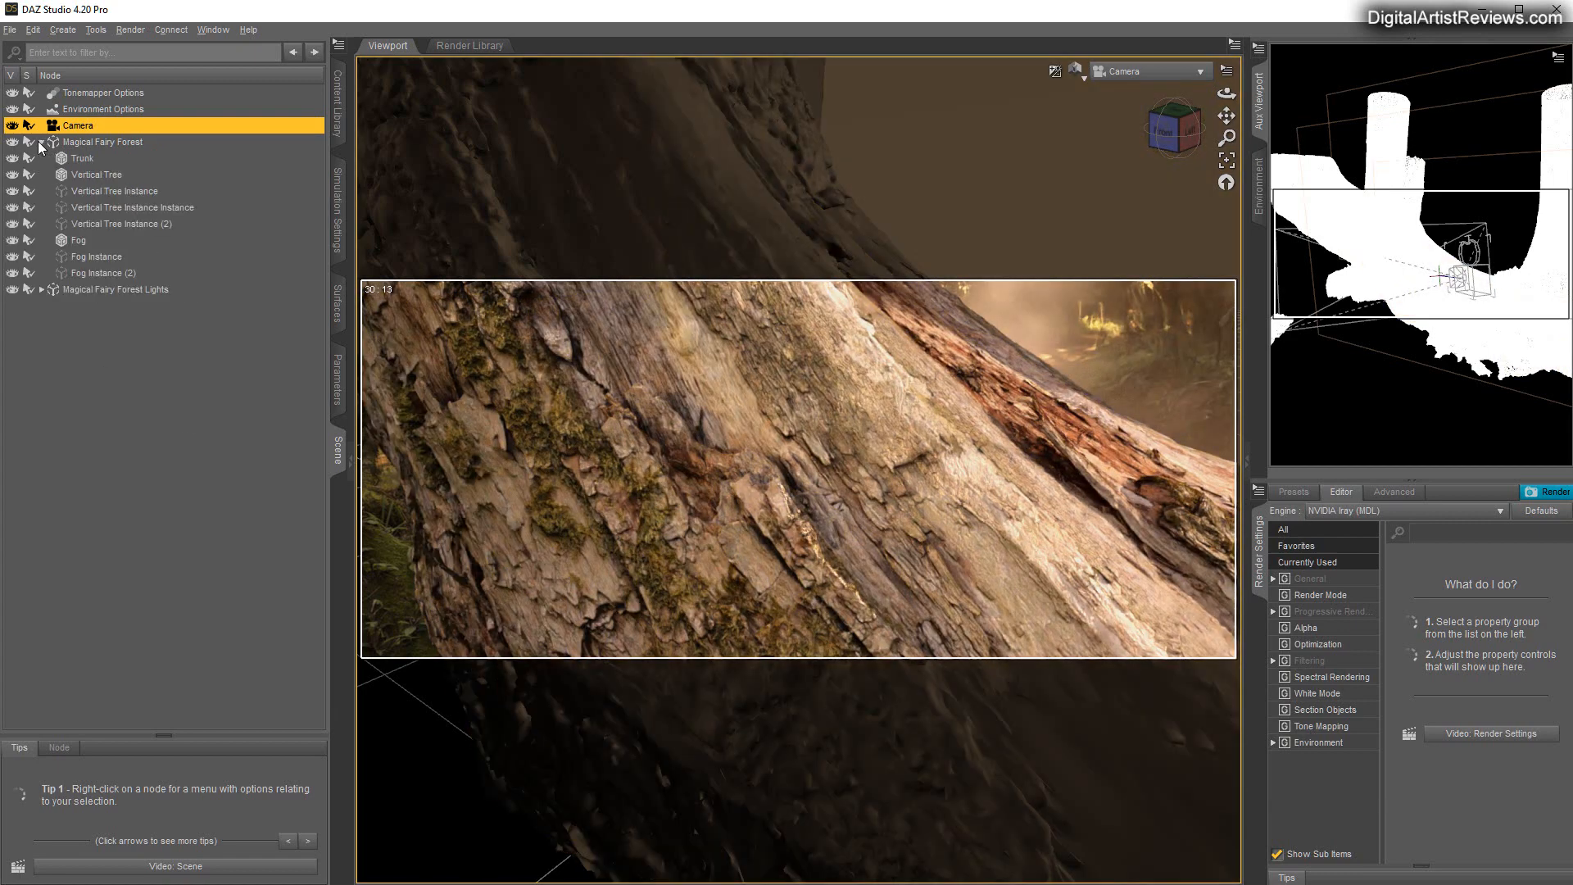
click(81, 159)
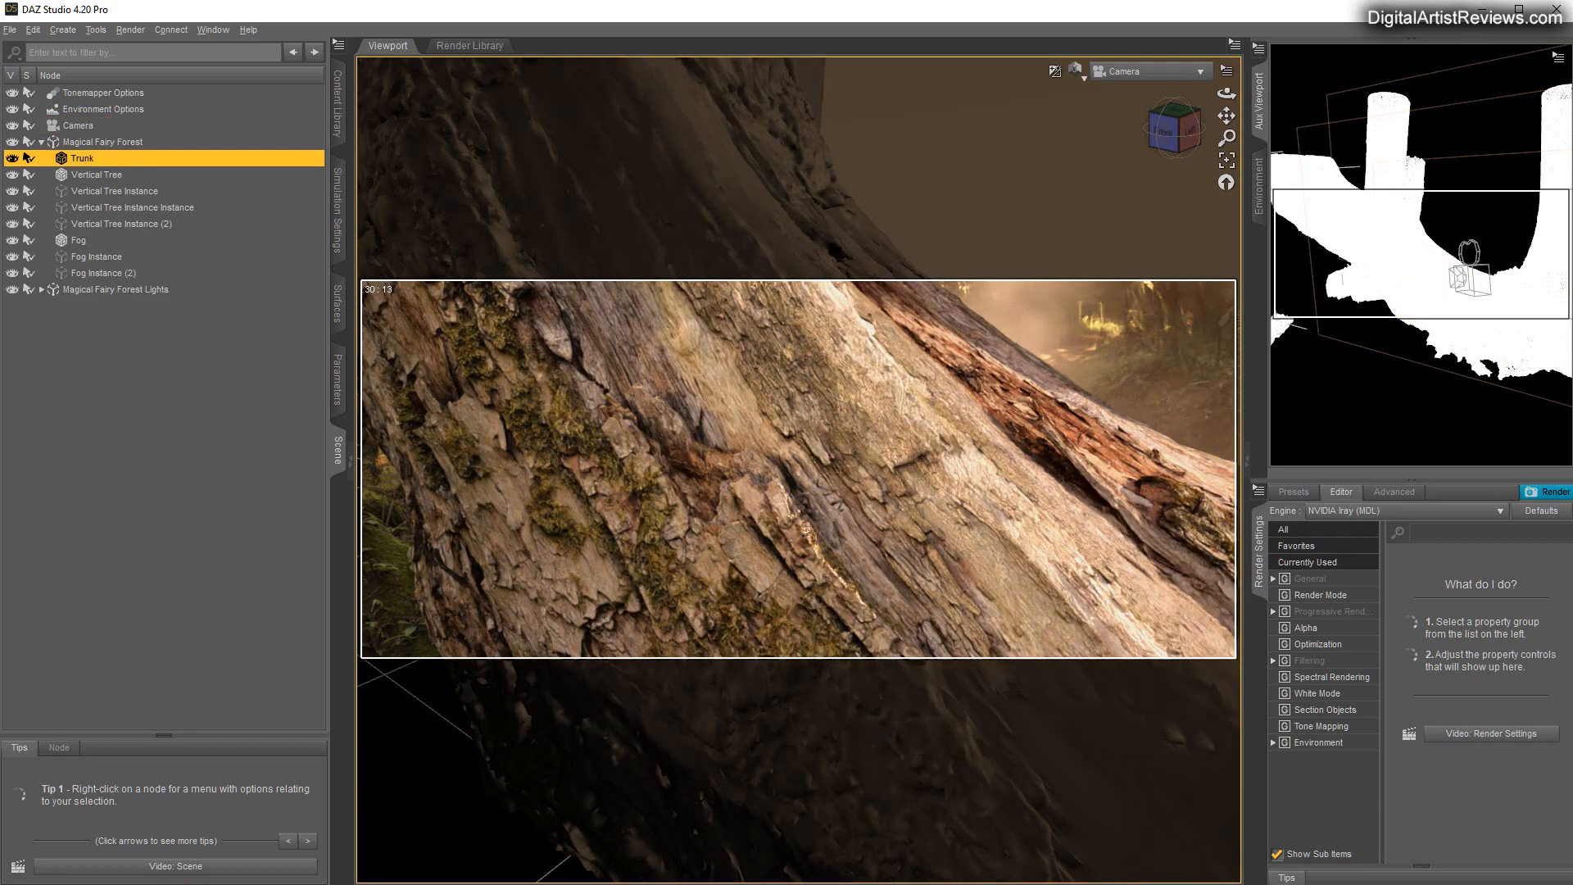
click(337, 107)
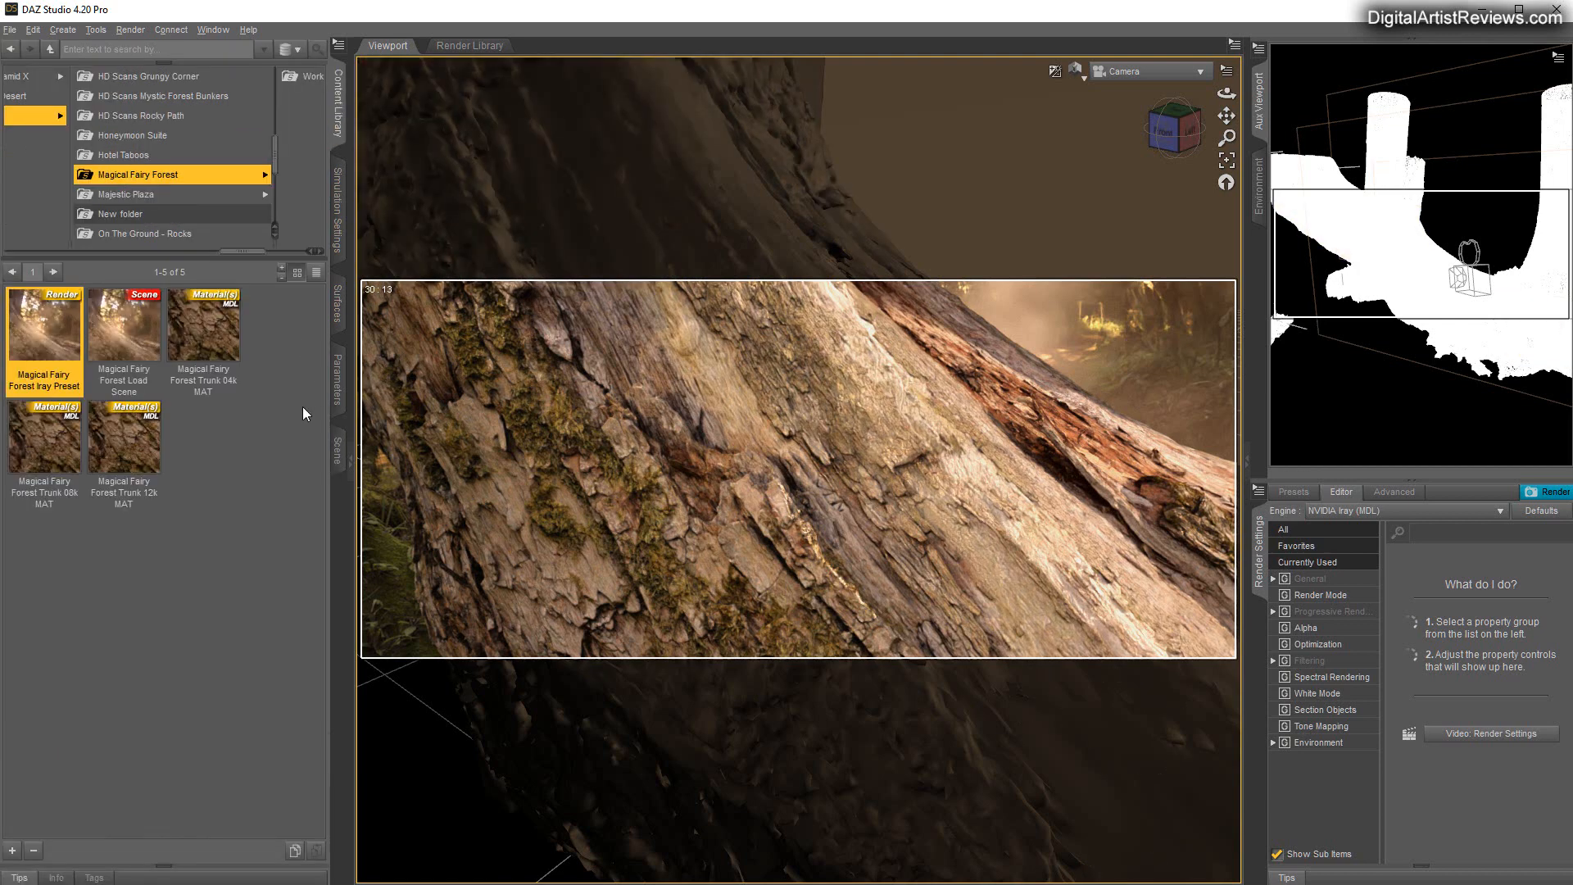
double_click(54, 437)
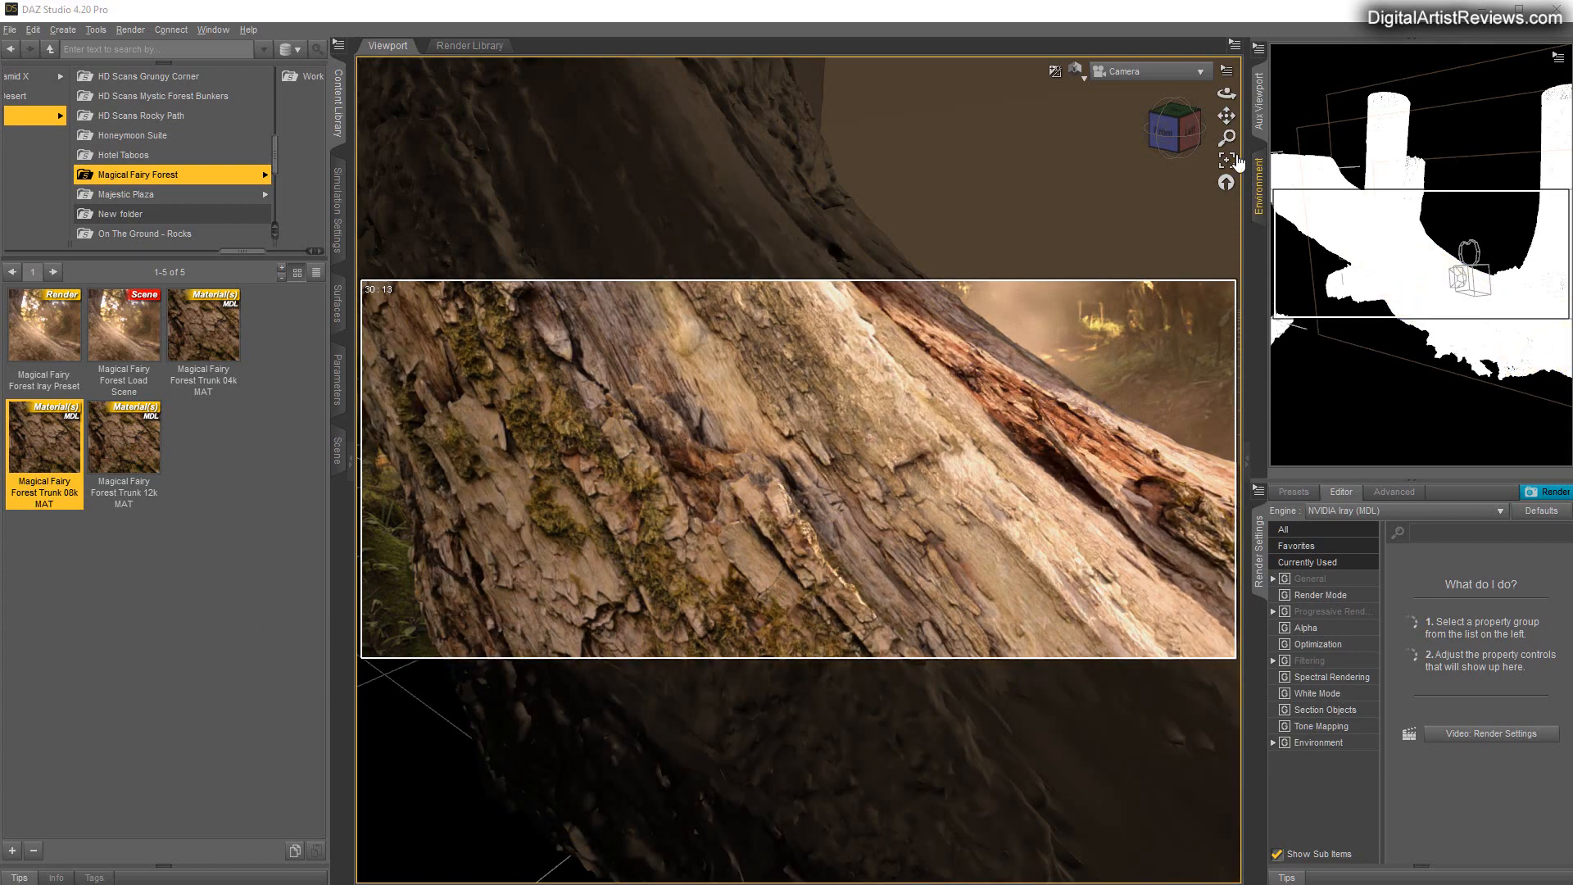
Activate the Spot Render tool and dolly the camera closer to the trunk's bark
click(96, 29)
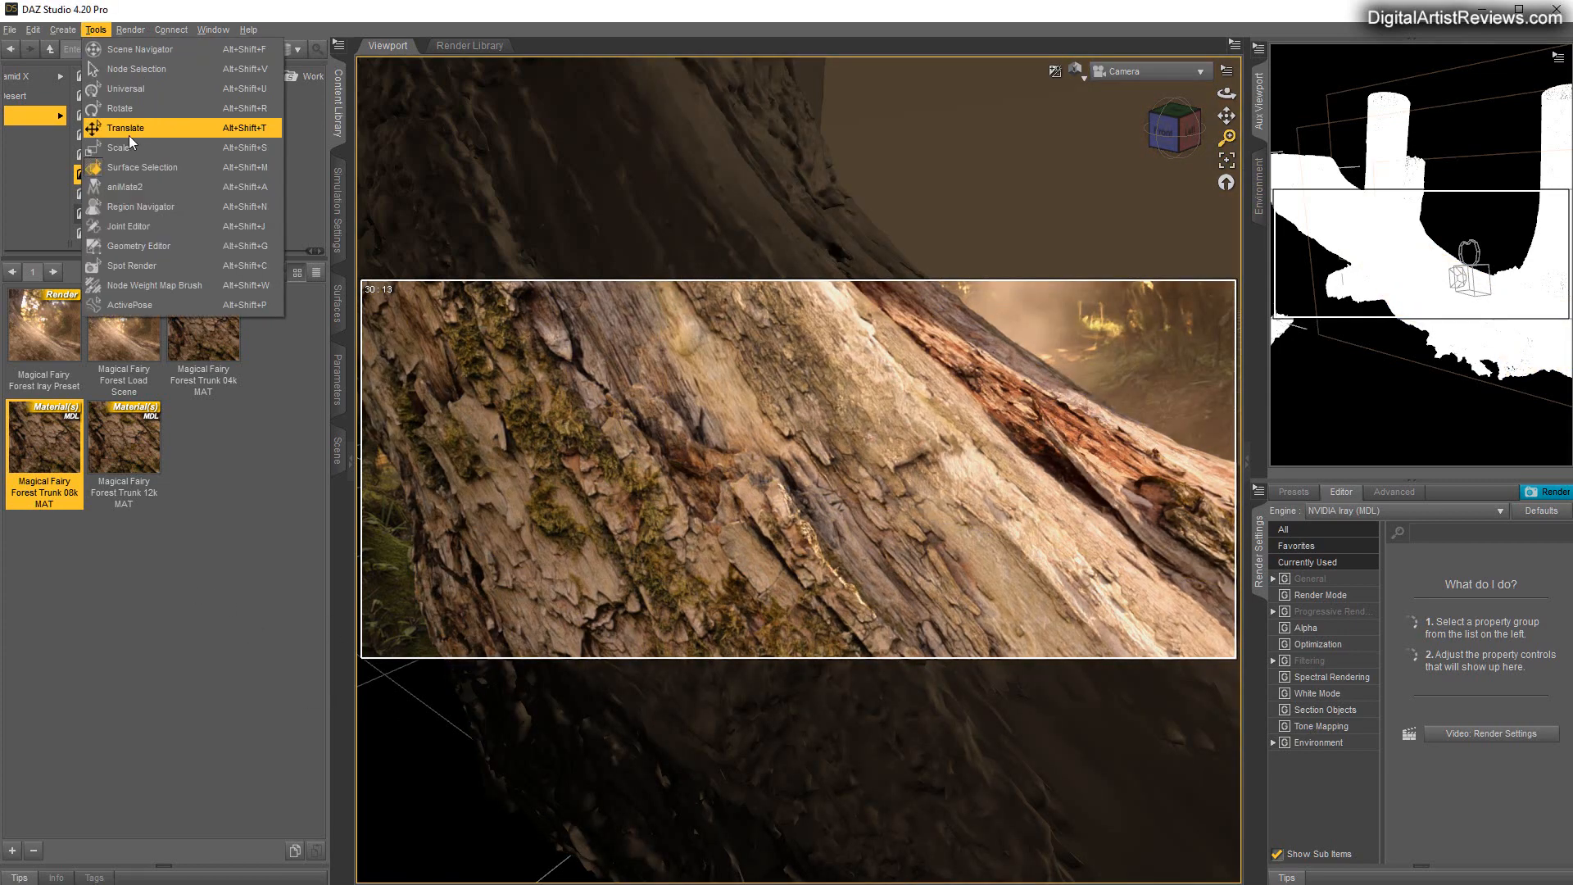
click(131, 262)
drag(1225, 136, 1226, 80)
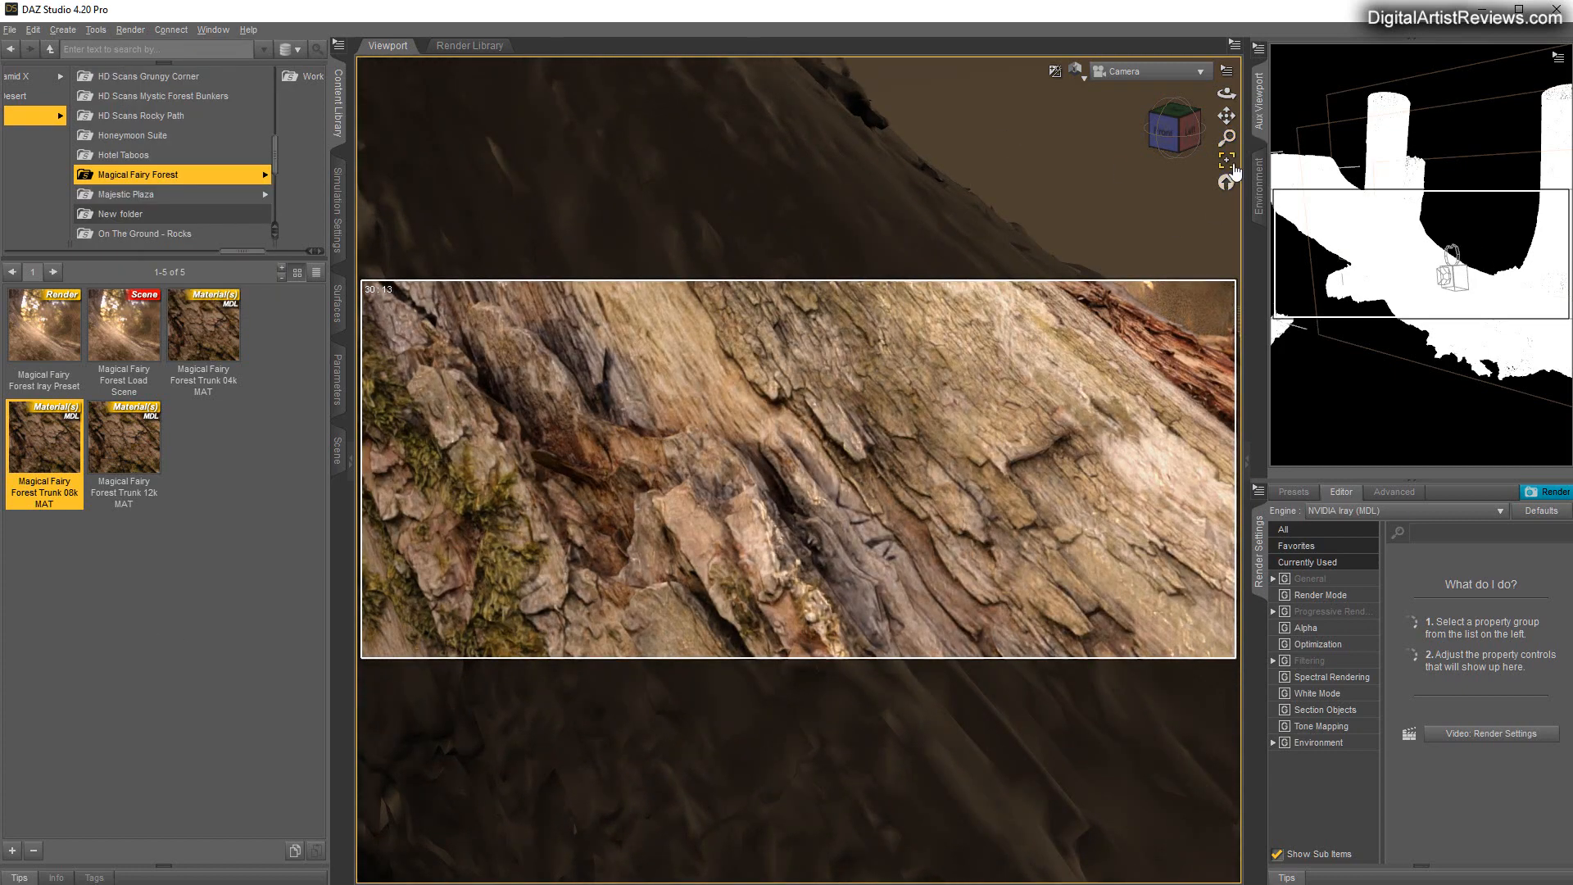
Frame the trunk's mossy bark with the Camera and apply the Magical Fairy Forest Trunk 12k MAT preset
drag(1226, 115, 1226, 119)
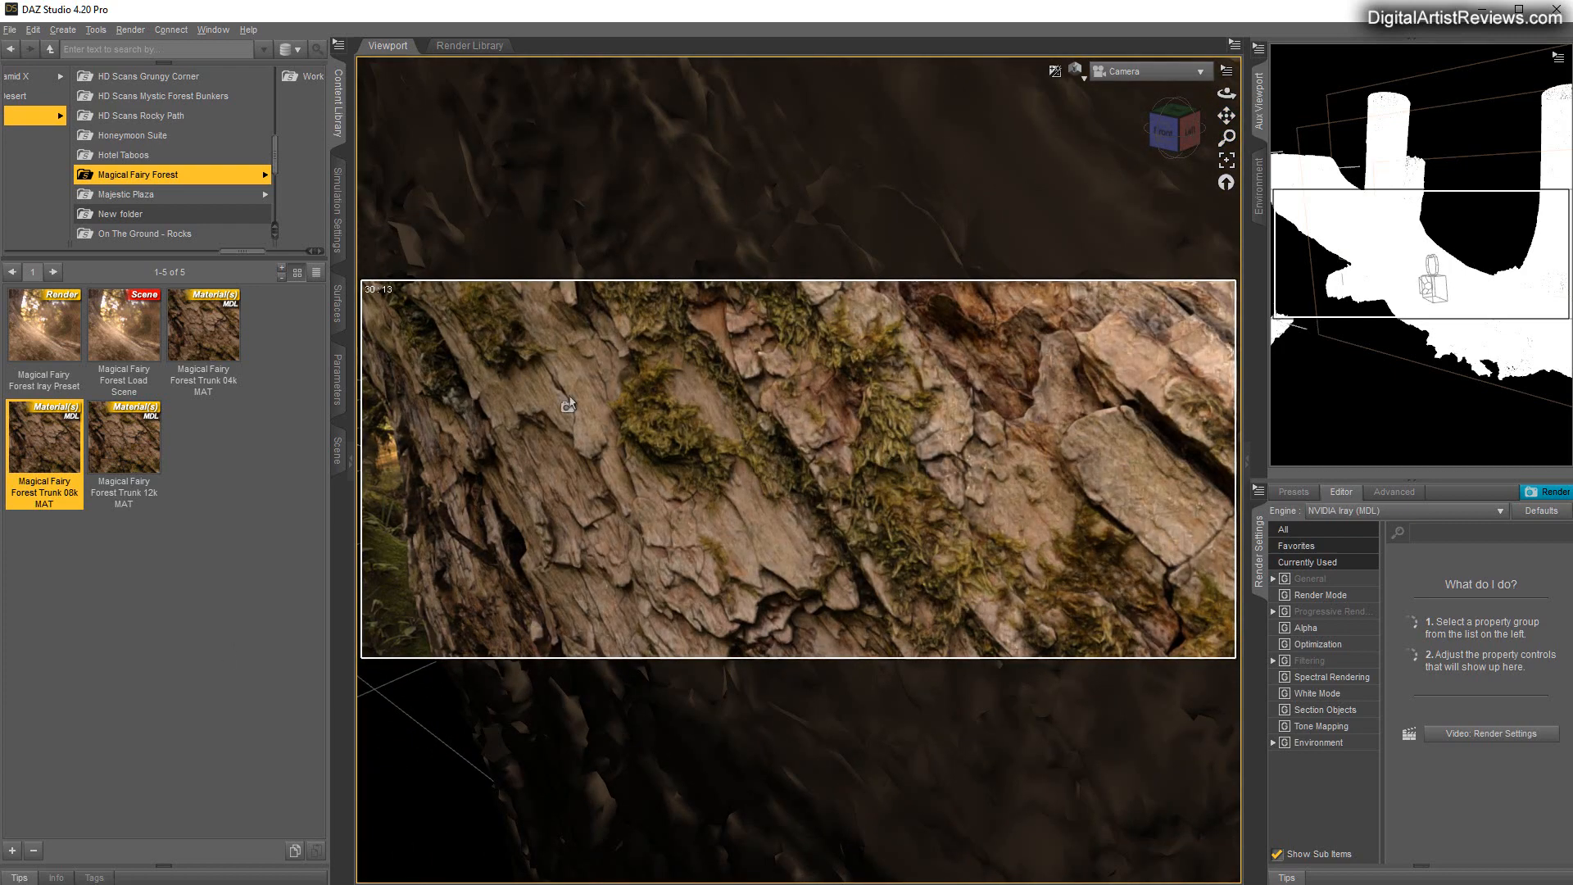
drag(1226, 137, 1226, 146)
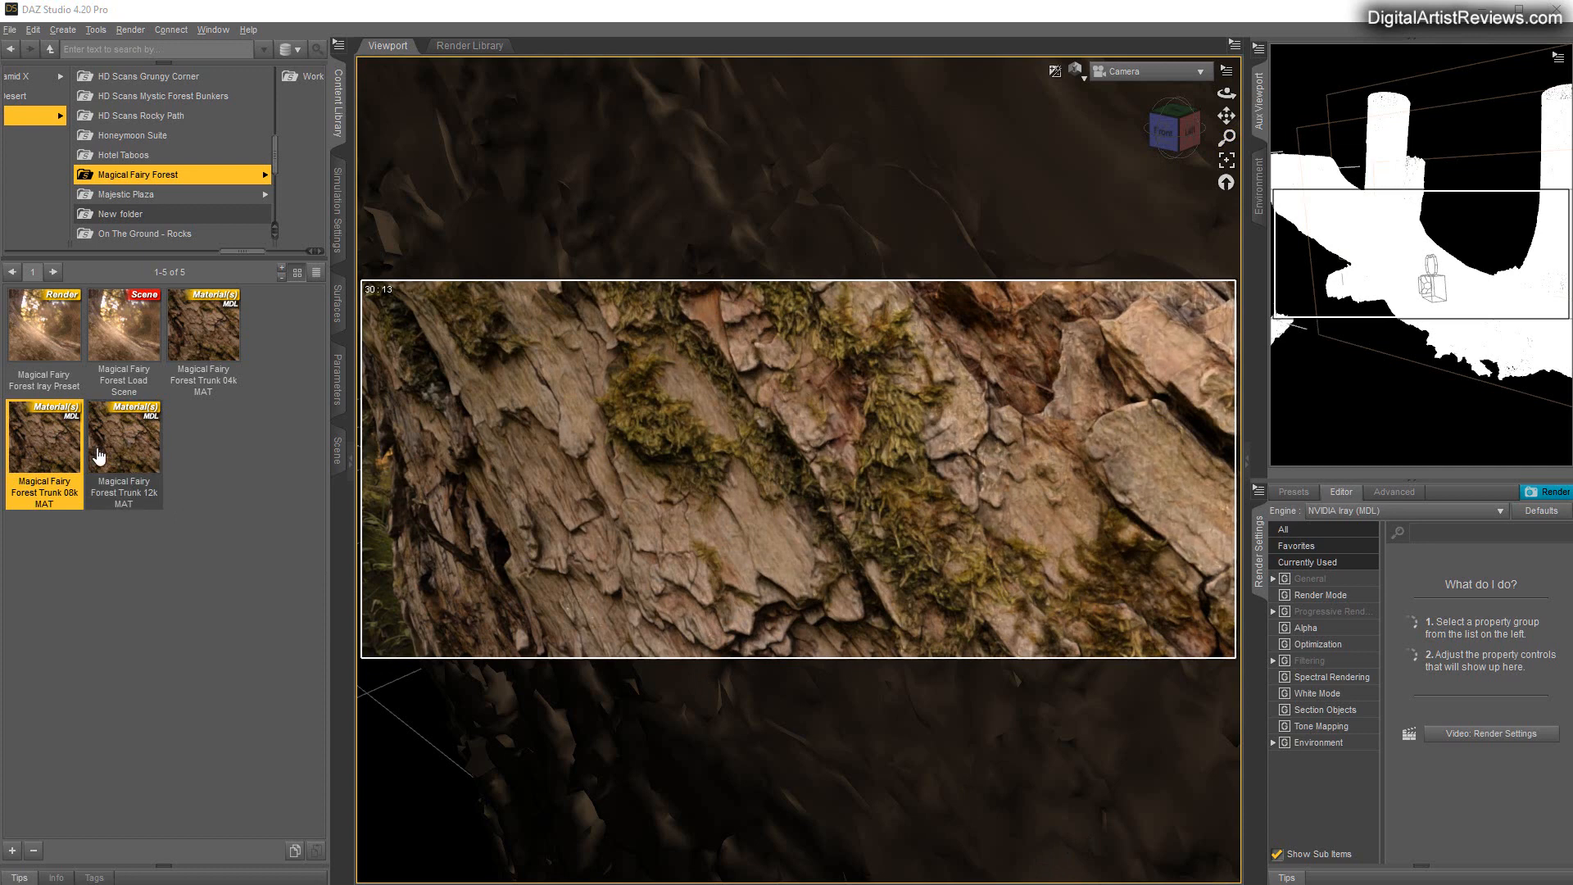
double_click(140, 450)
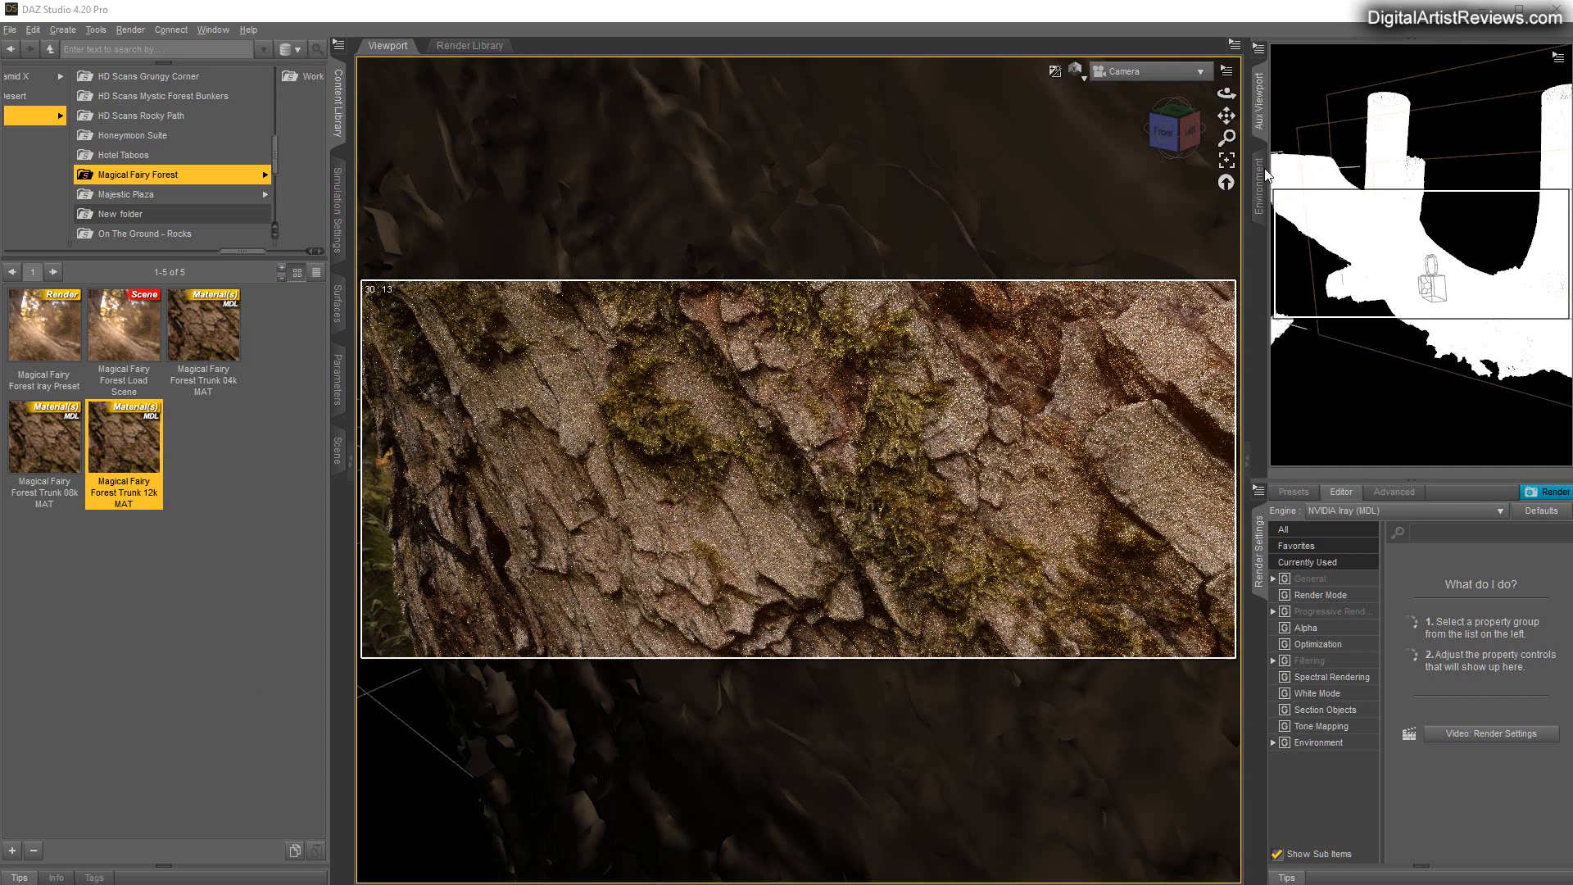
Orbit the Camera to another stretch of the trunk's bark and apply the Magical Fairy Forest Trunk 08k MAT preset
drag(1228, 136, 1228, 170)
drag(1227, 93, 1301, 96)
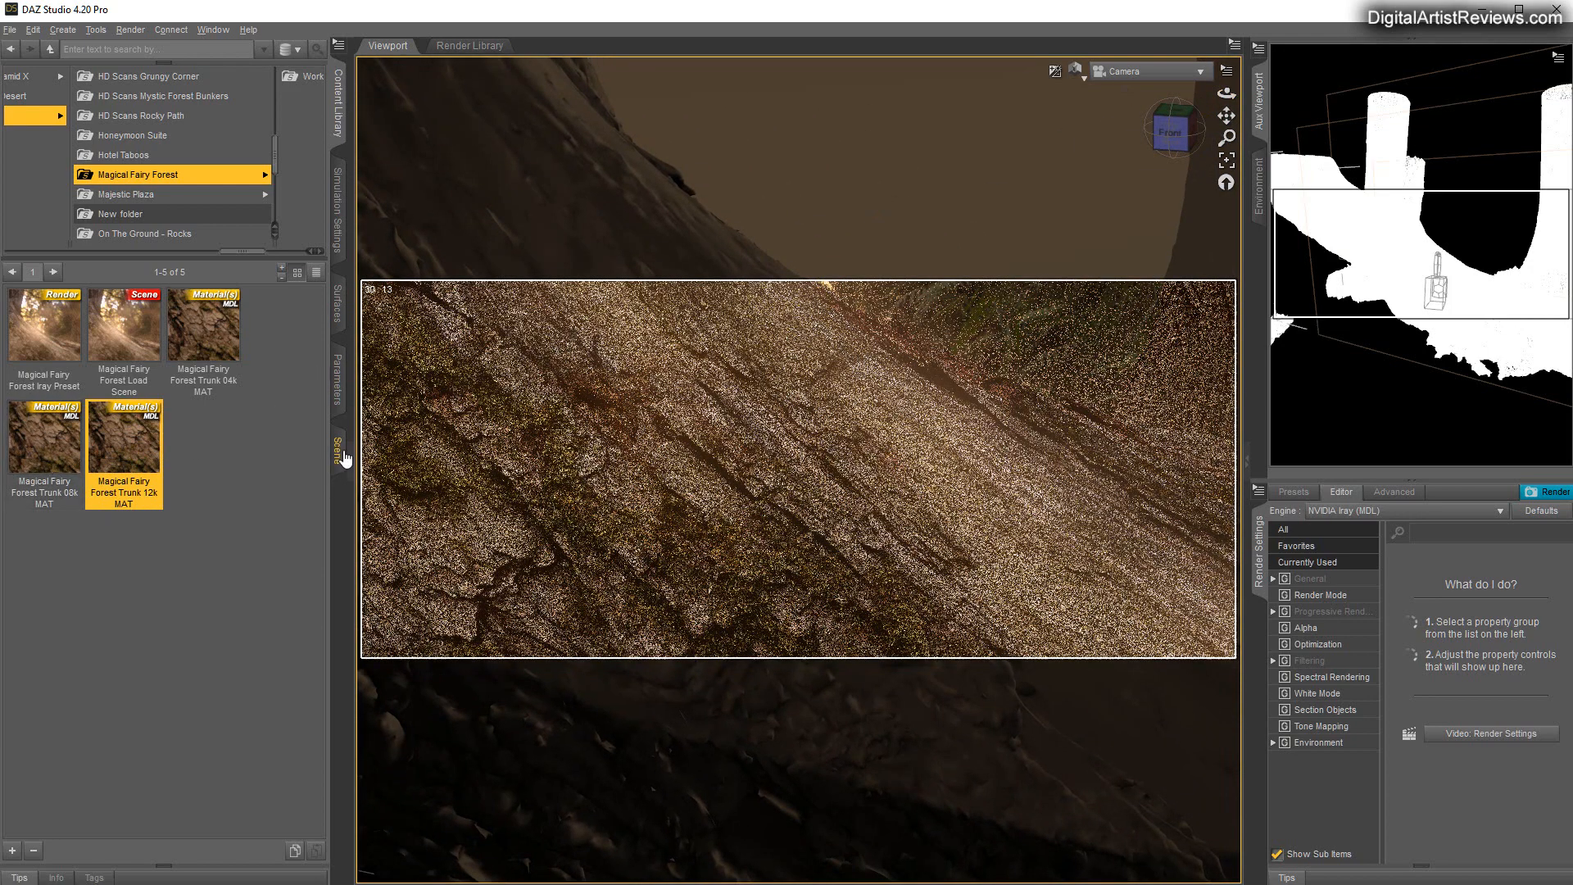
click(338, 452)
click(337, 107)
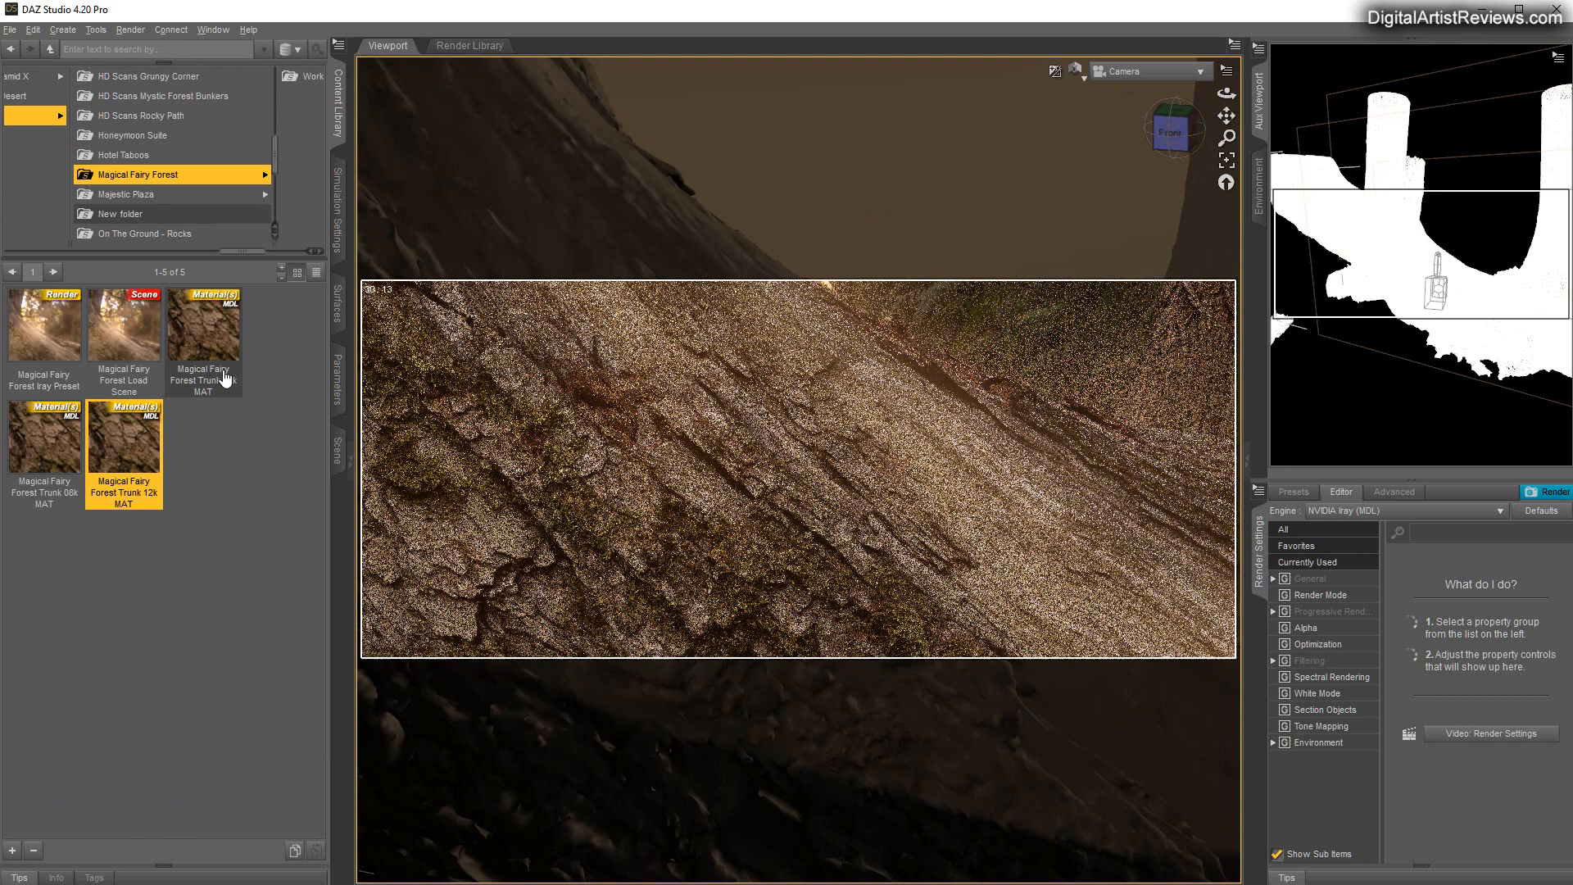
double_click(52, 453)
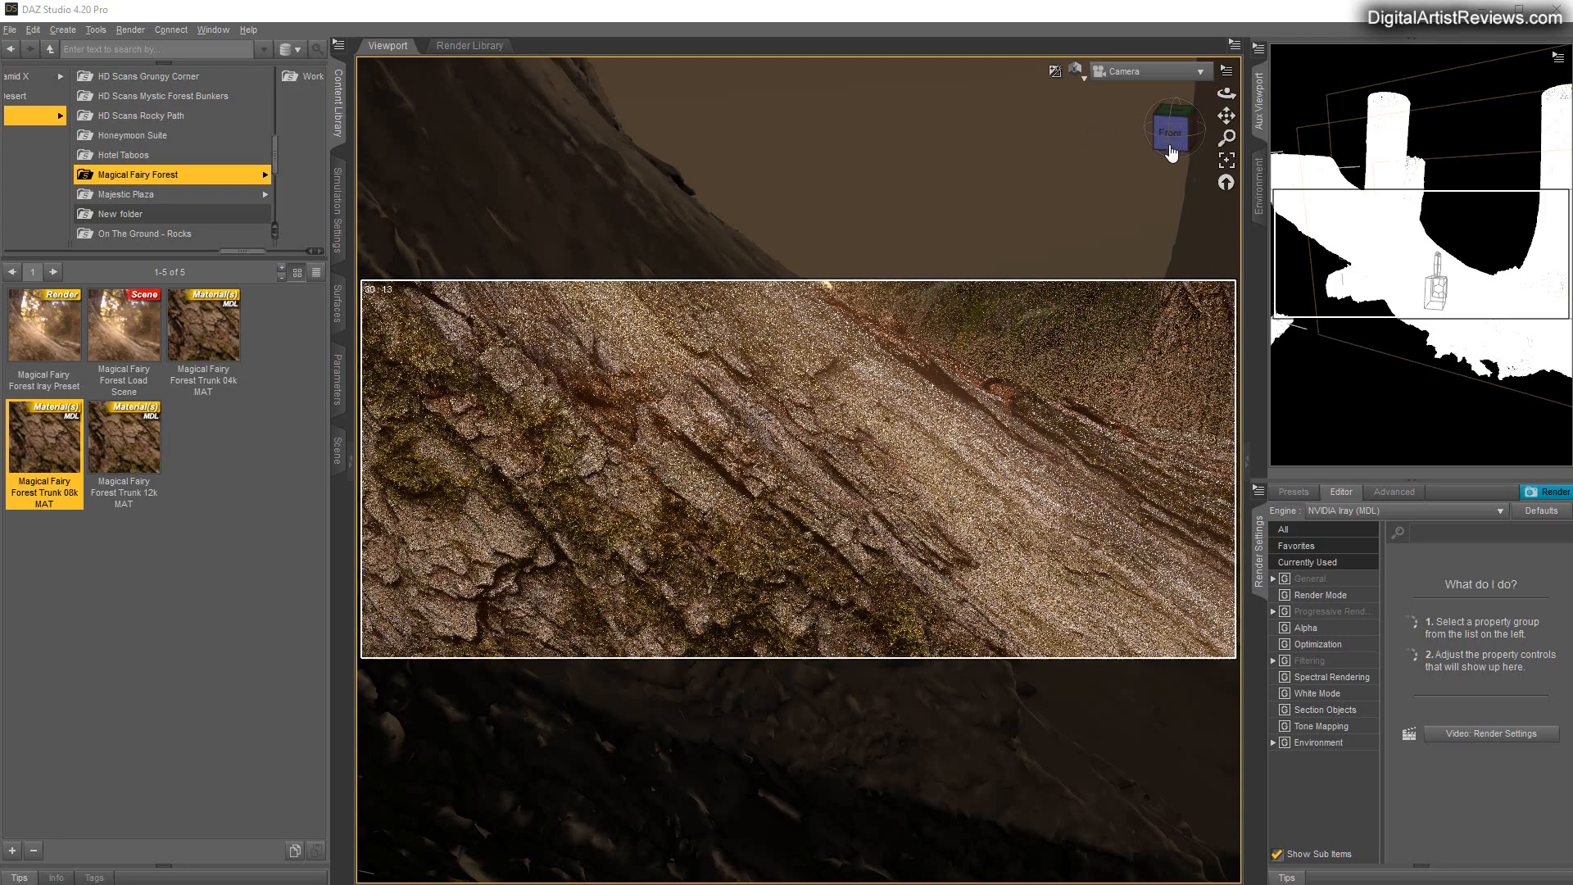
Pull the Camera back to view the whole forest set from the front, then reframe it closer on the trunk
mouse_move(1226, 136)
mouse_down()
mouse_move(1226, 173)
mouse_move(1240, 102)
mouse_up()
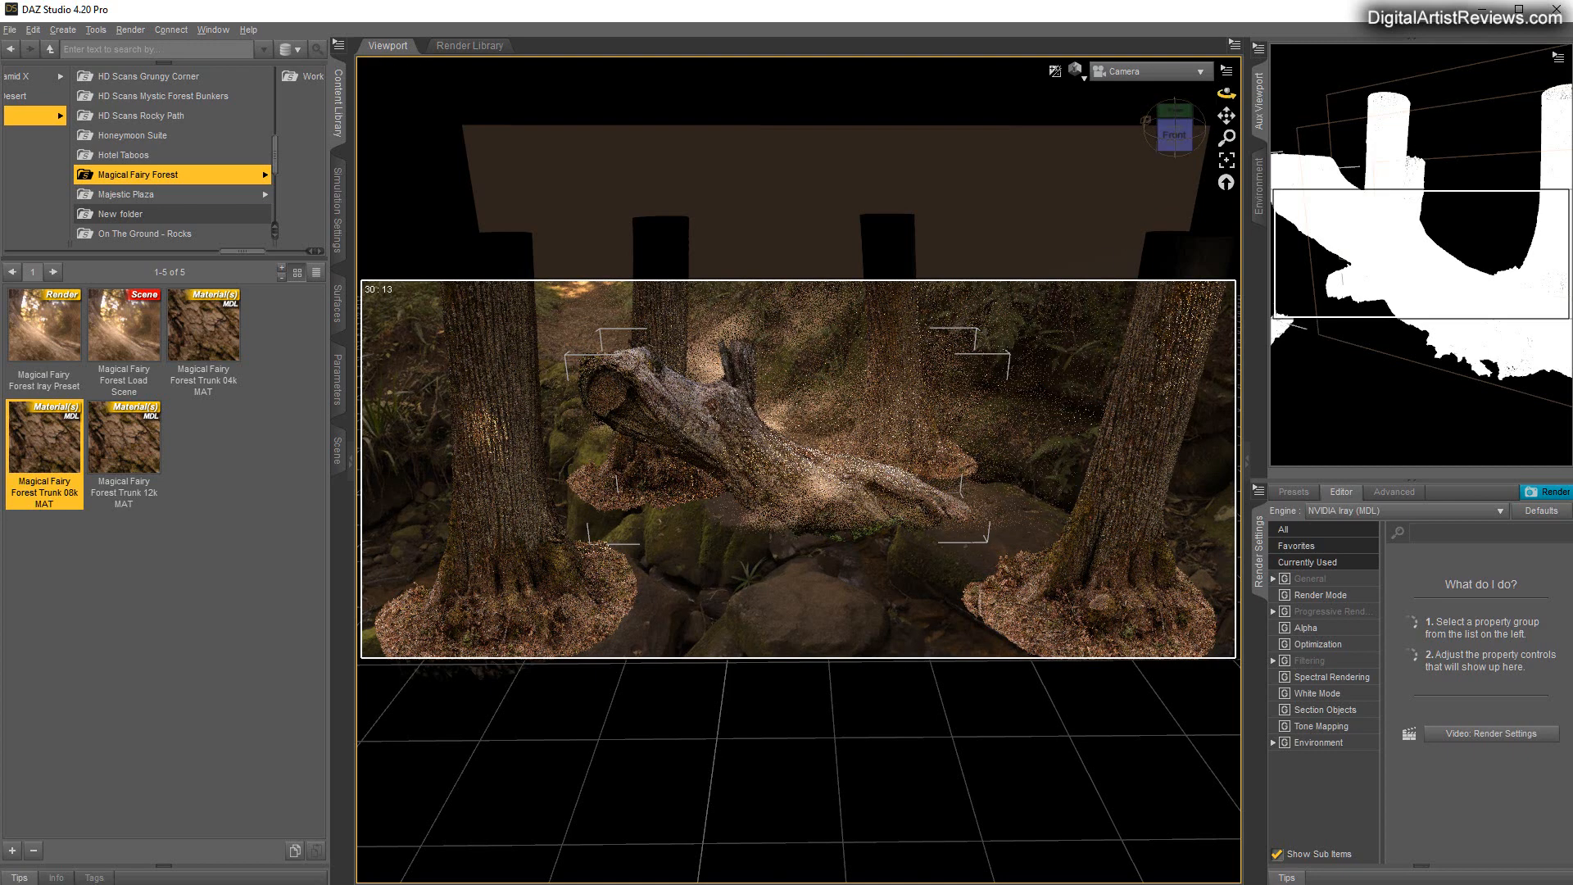
mouse_move(1227, 94)
mouse_down()
mouse_move(1226, 69)
mouse_move(1226, 93)
mouse_up()
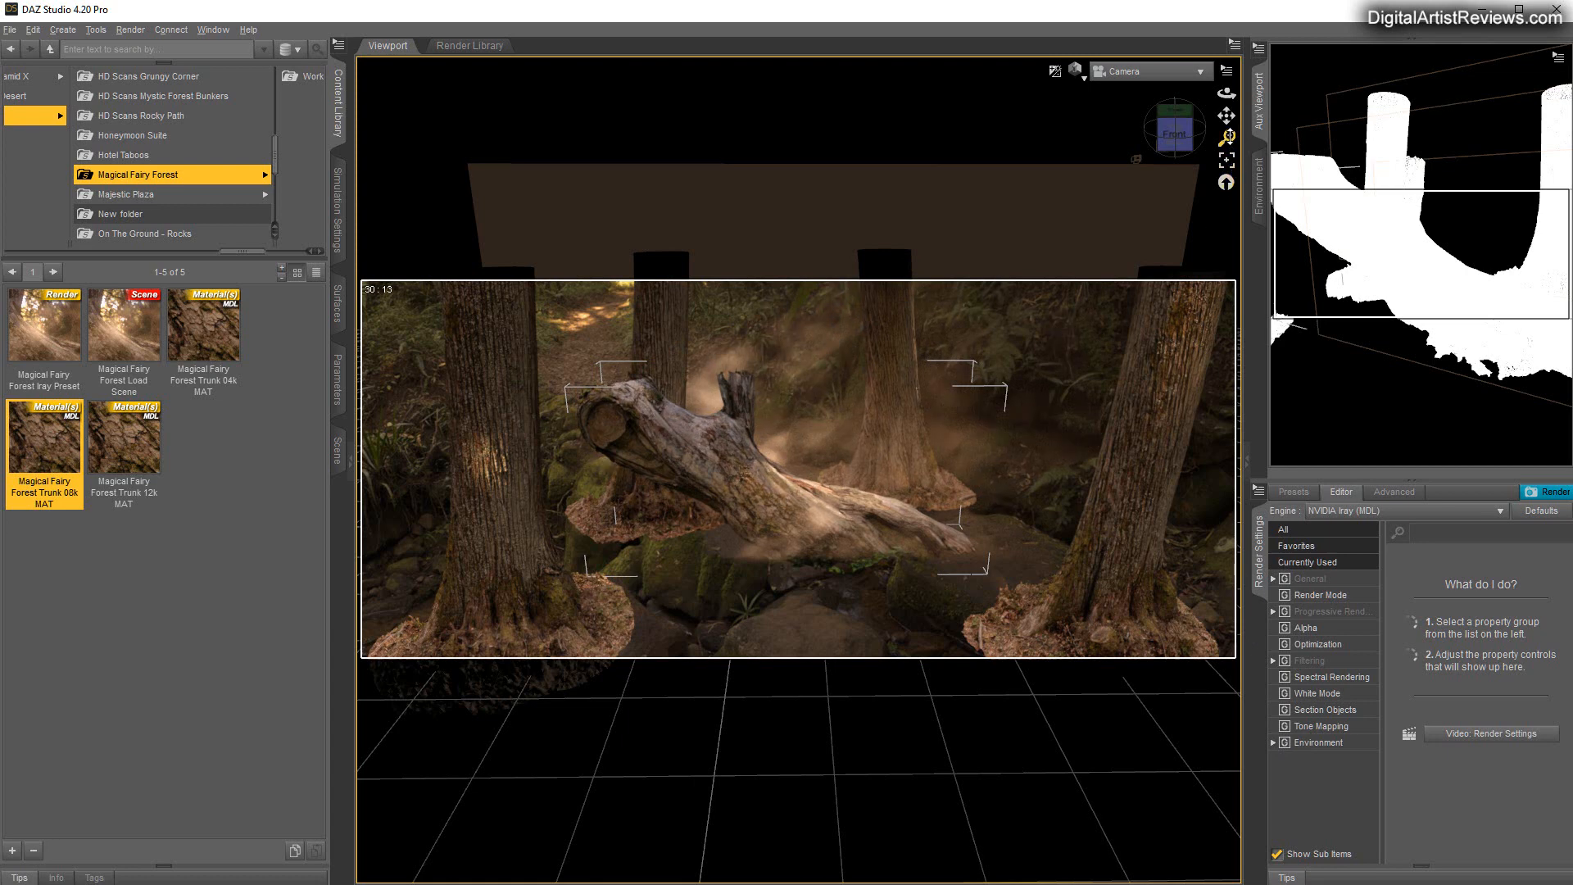
mouse_move(1229, 138)
mouse_down()
mouse_move(1224, 67)
mouse_move(1227, 133)
mouse_move(1228, 113)
mouse_up()
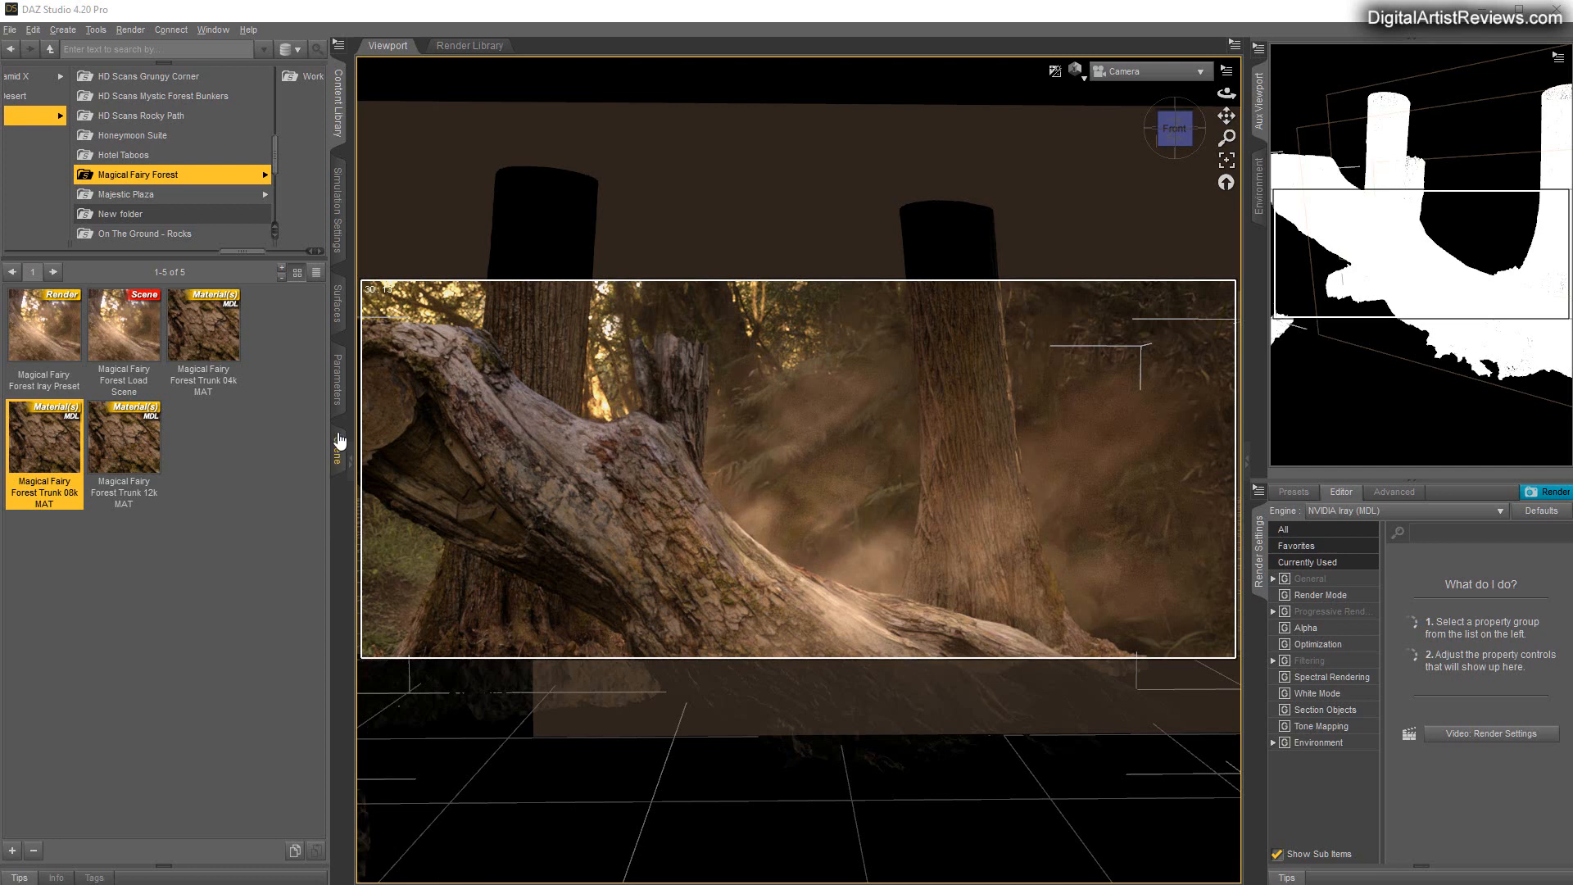
Show the Environment render settings and orbit the Camera behind the trunk and back to the front to examine the lighting
click(1315, 743)
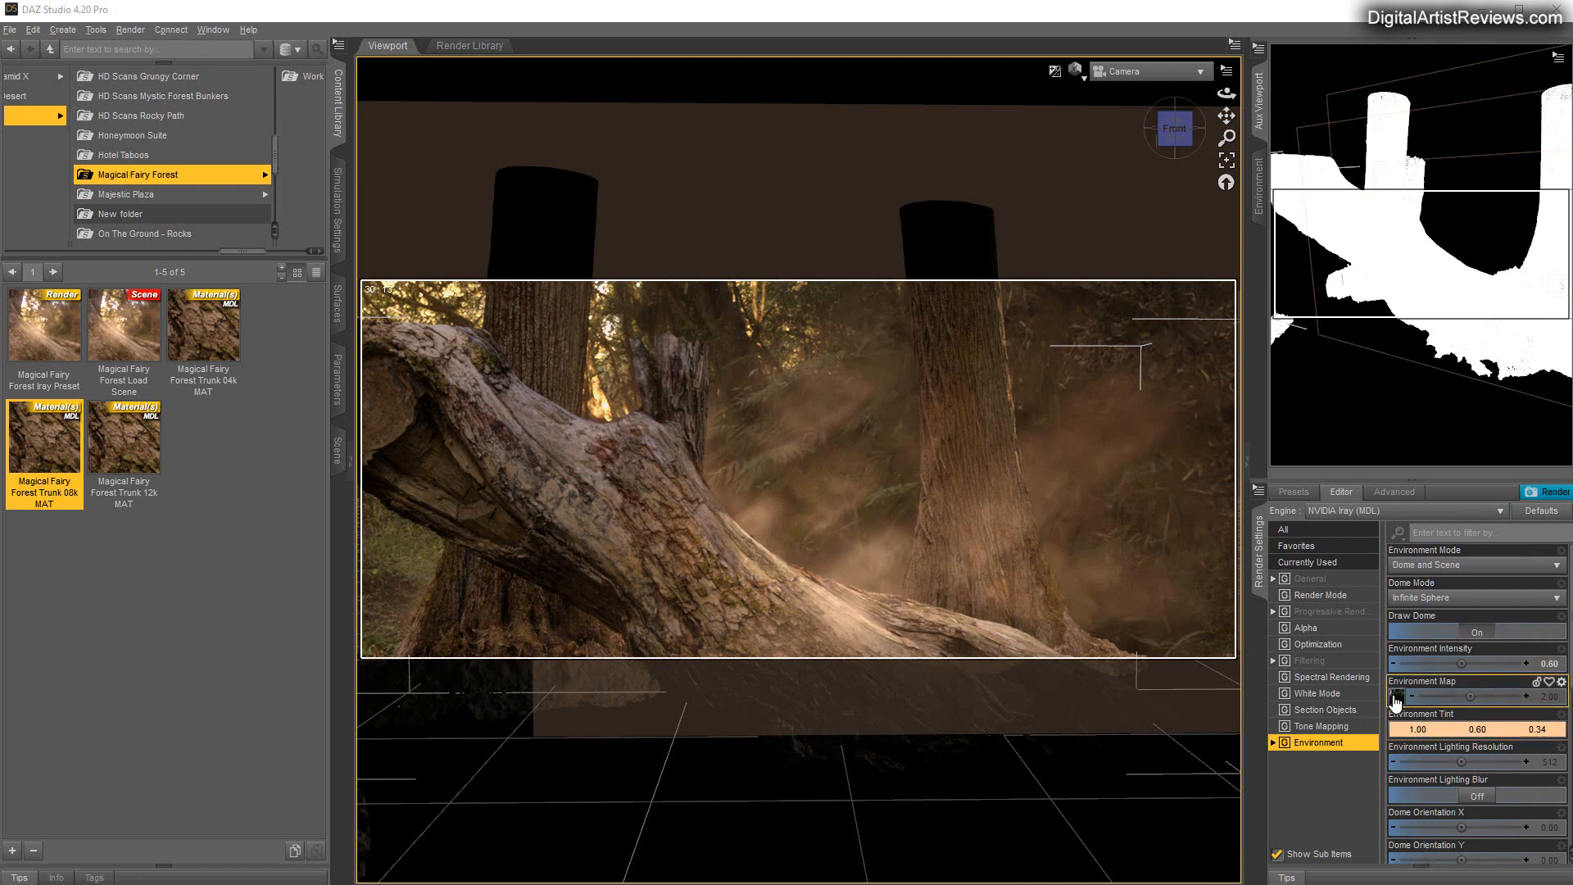
mouse_move(1395, 702)
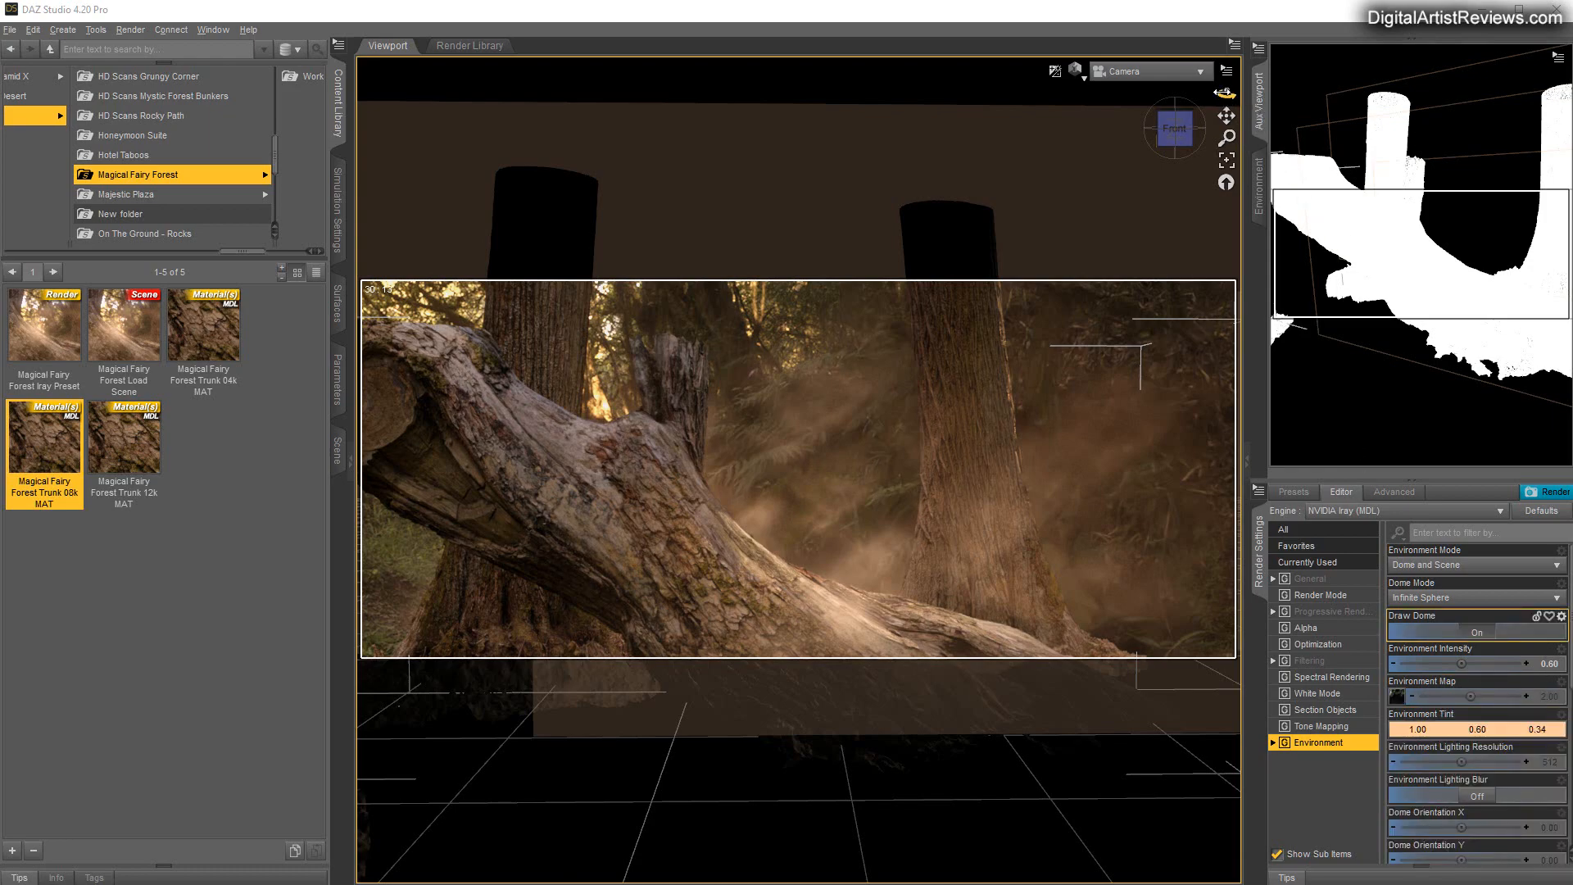
drag(1223, 92, 1065, 93)
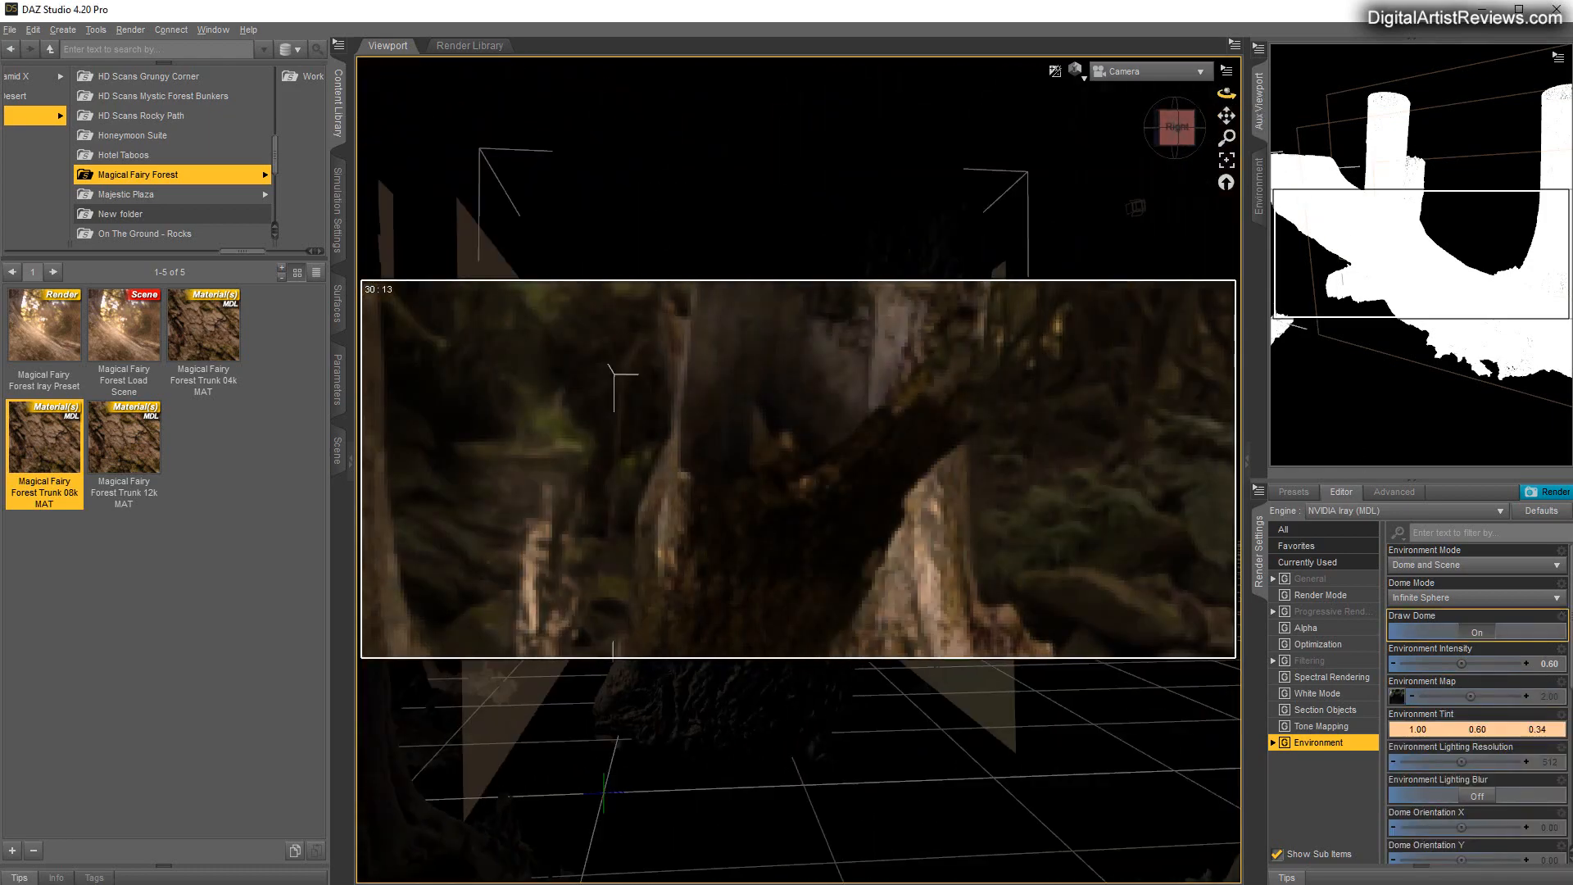
drag(1261, 115, 1520, 220)
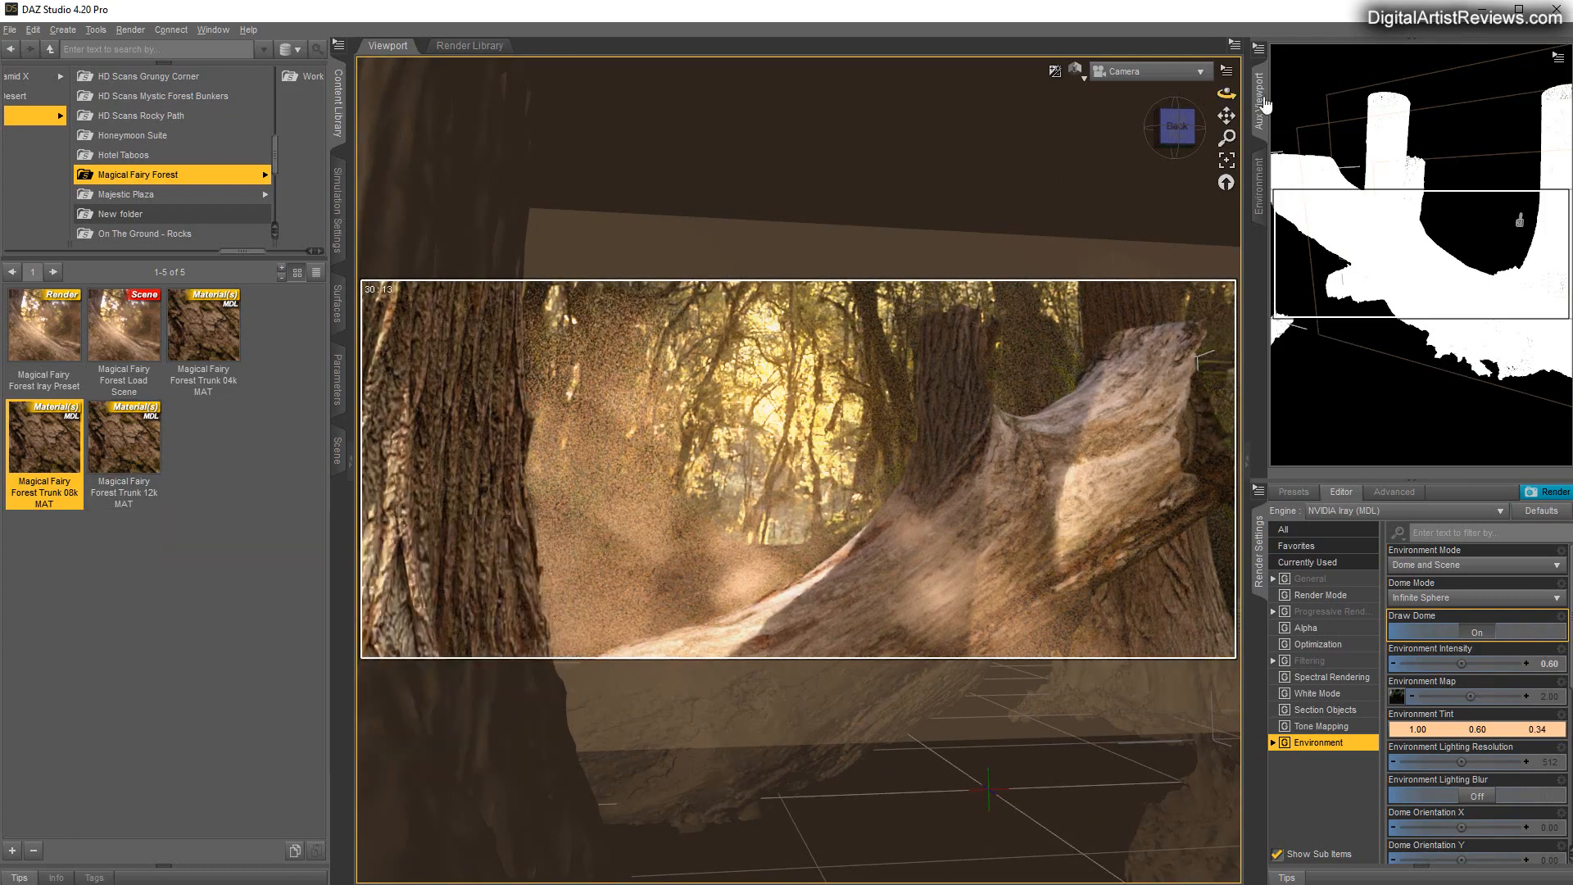
drag(1226, 92, 774, 100)
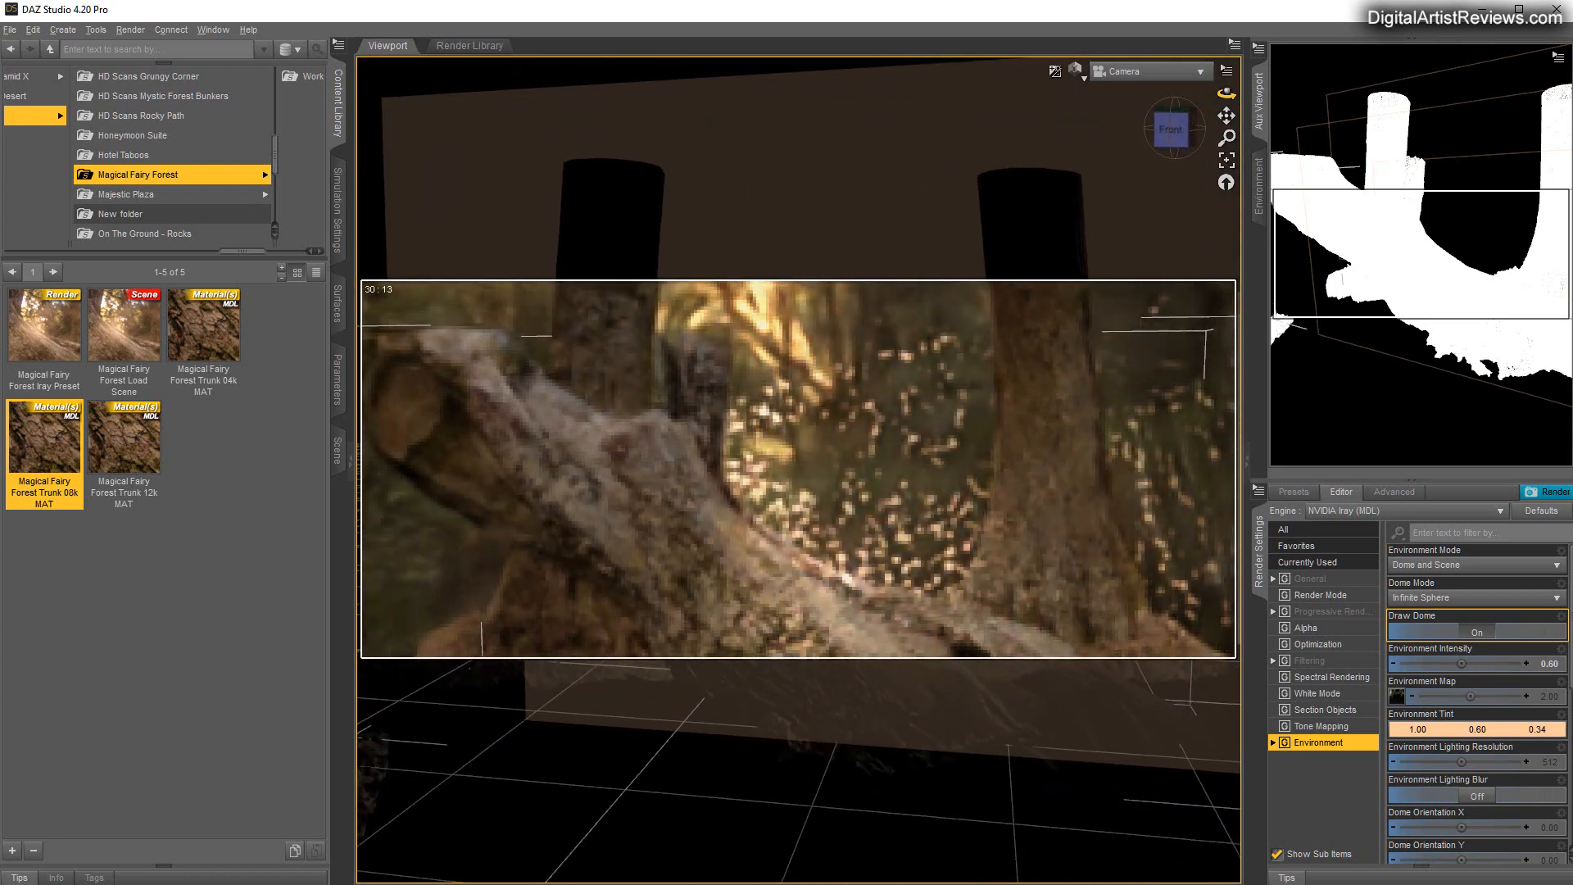
Select the Back Light in the Magical Fairy Forest Lights group and reposition the Camera behind the trunk
click(338, 447)
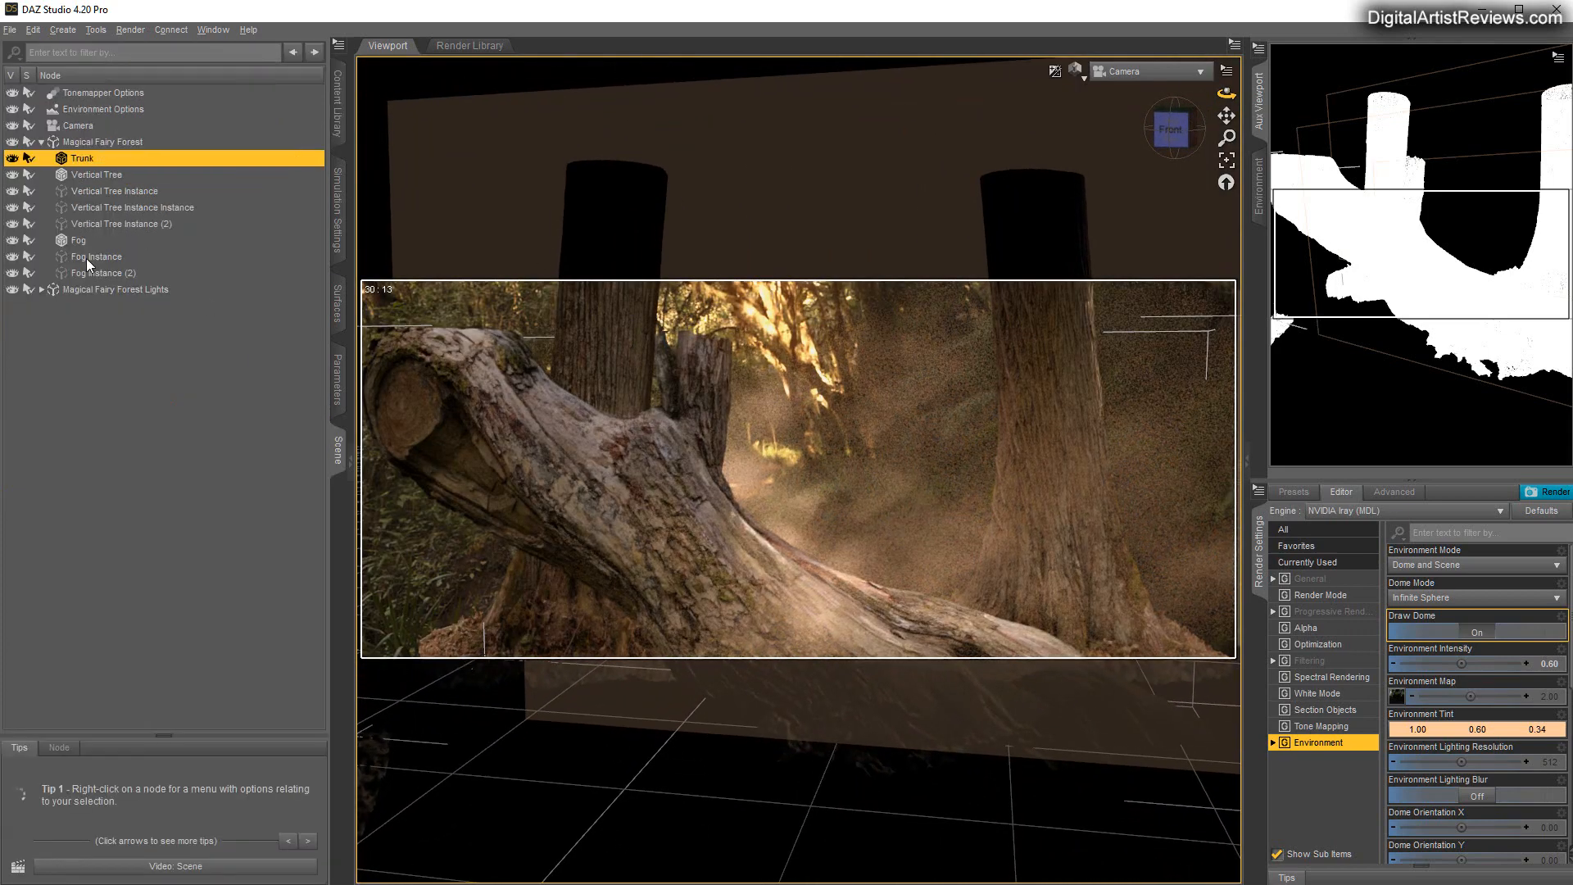
click(41, 289)
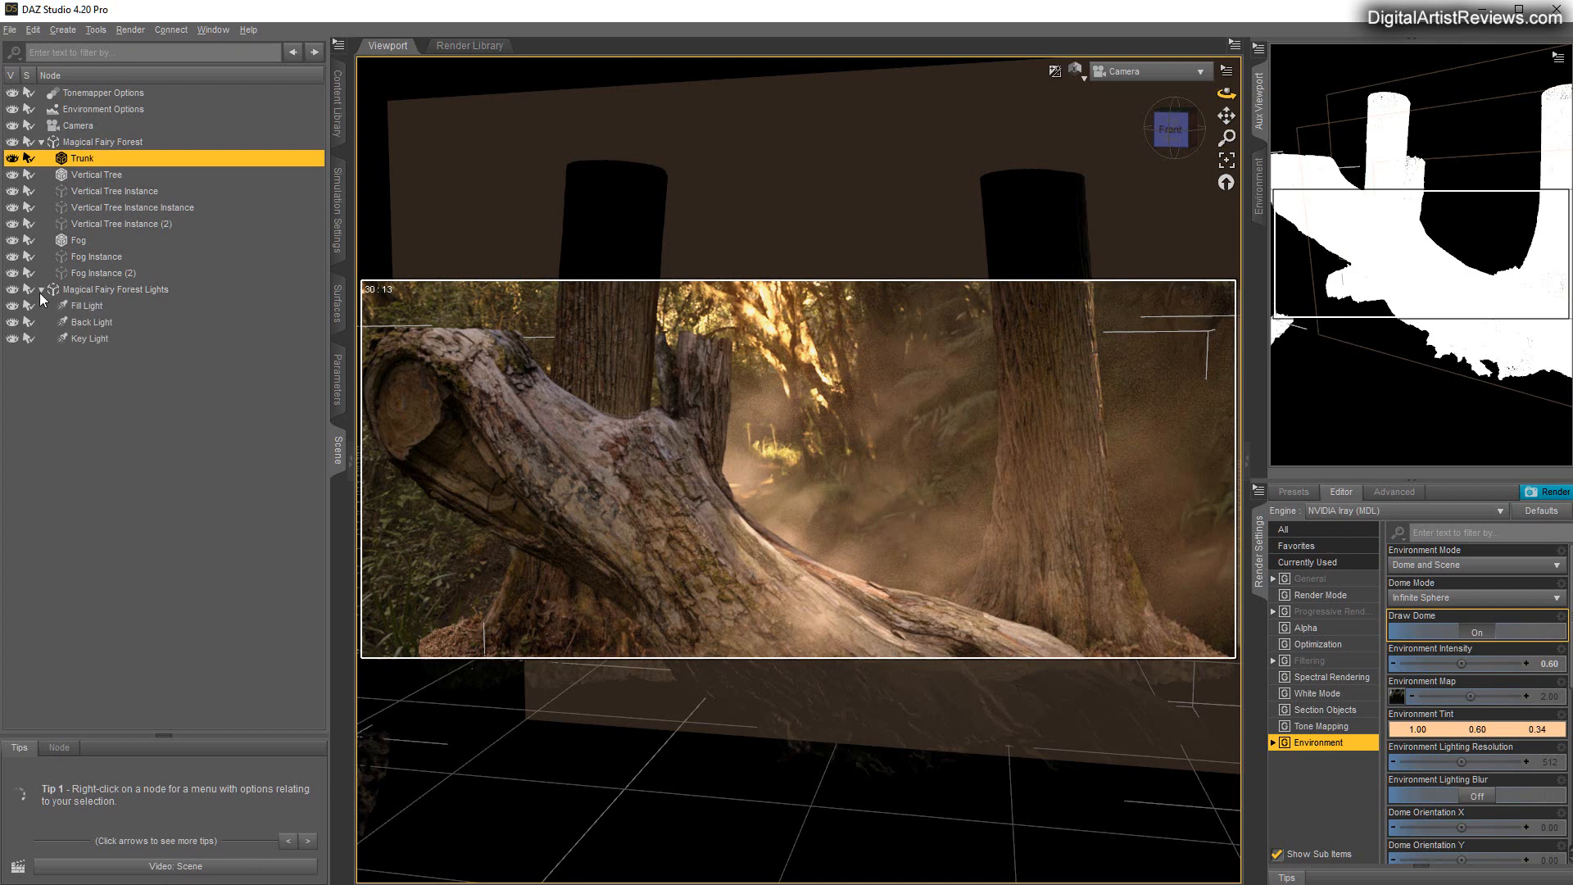
click(88, 324)
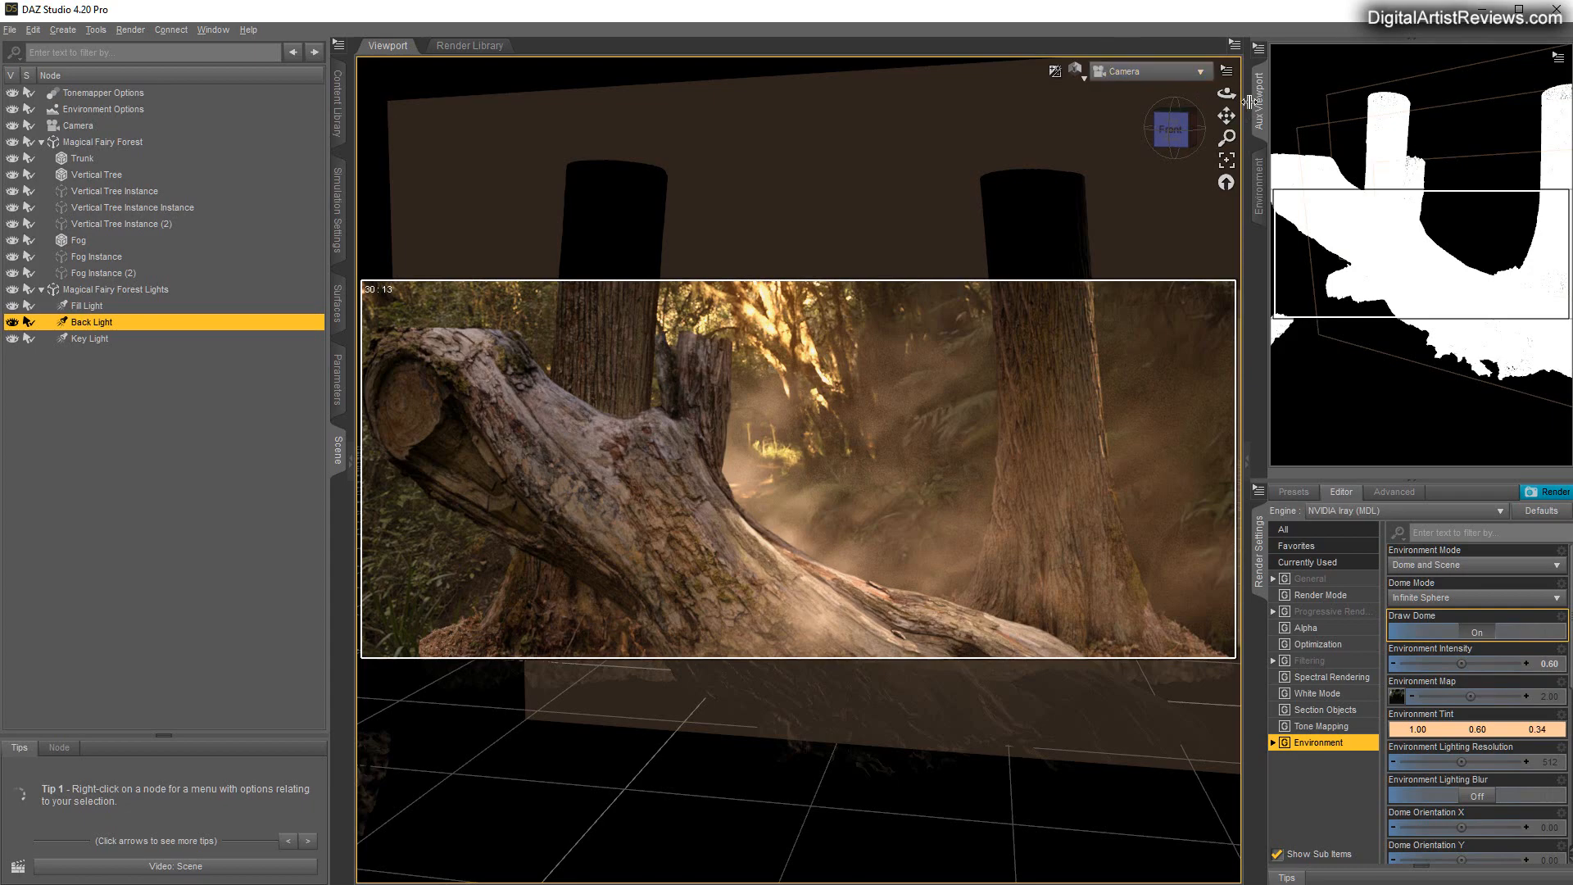
drag(1228, 94, 1024, 92)
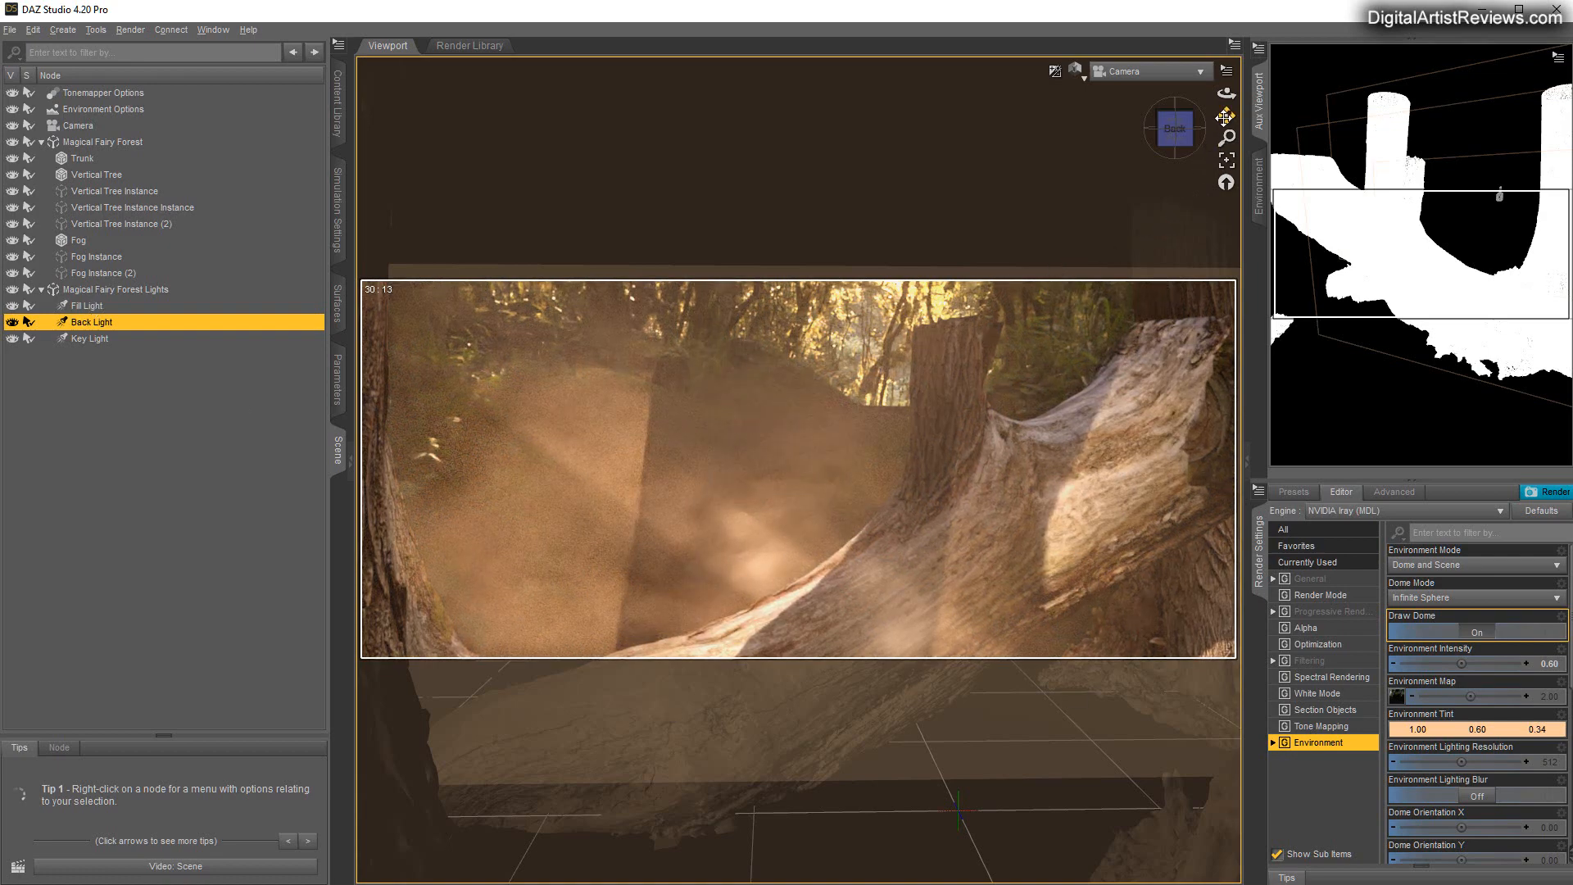
drag(1225, 117, 1224, 128)
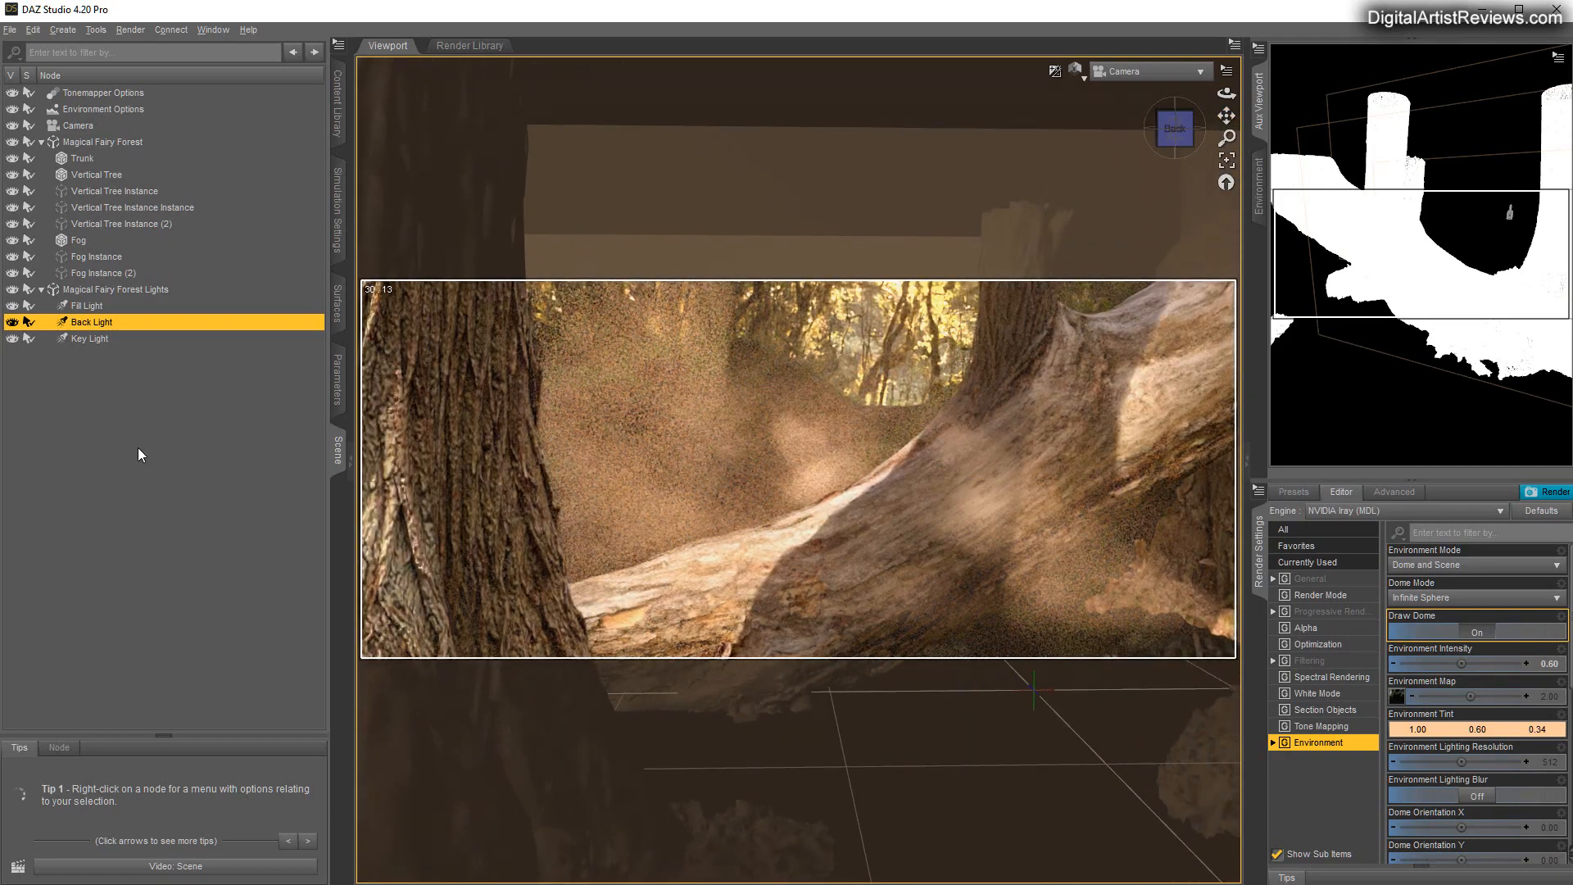
Set the Y Rotate of the Magical Fairy Forest Lights group to 180
click(75, 288)
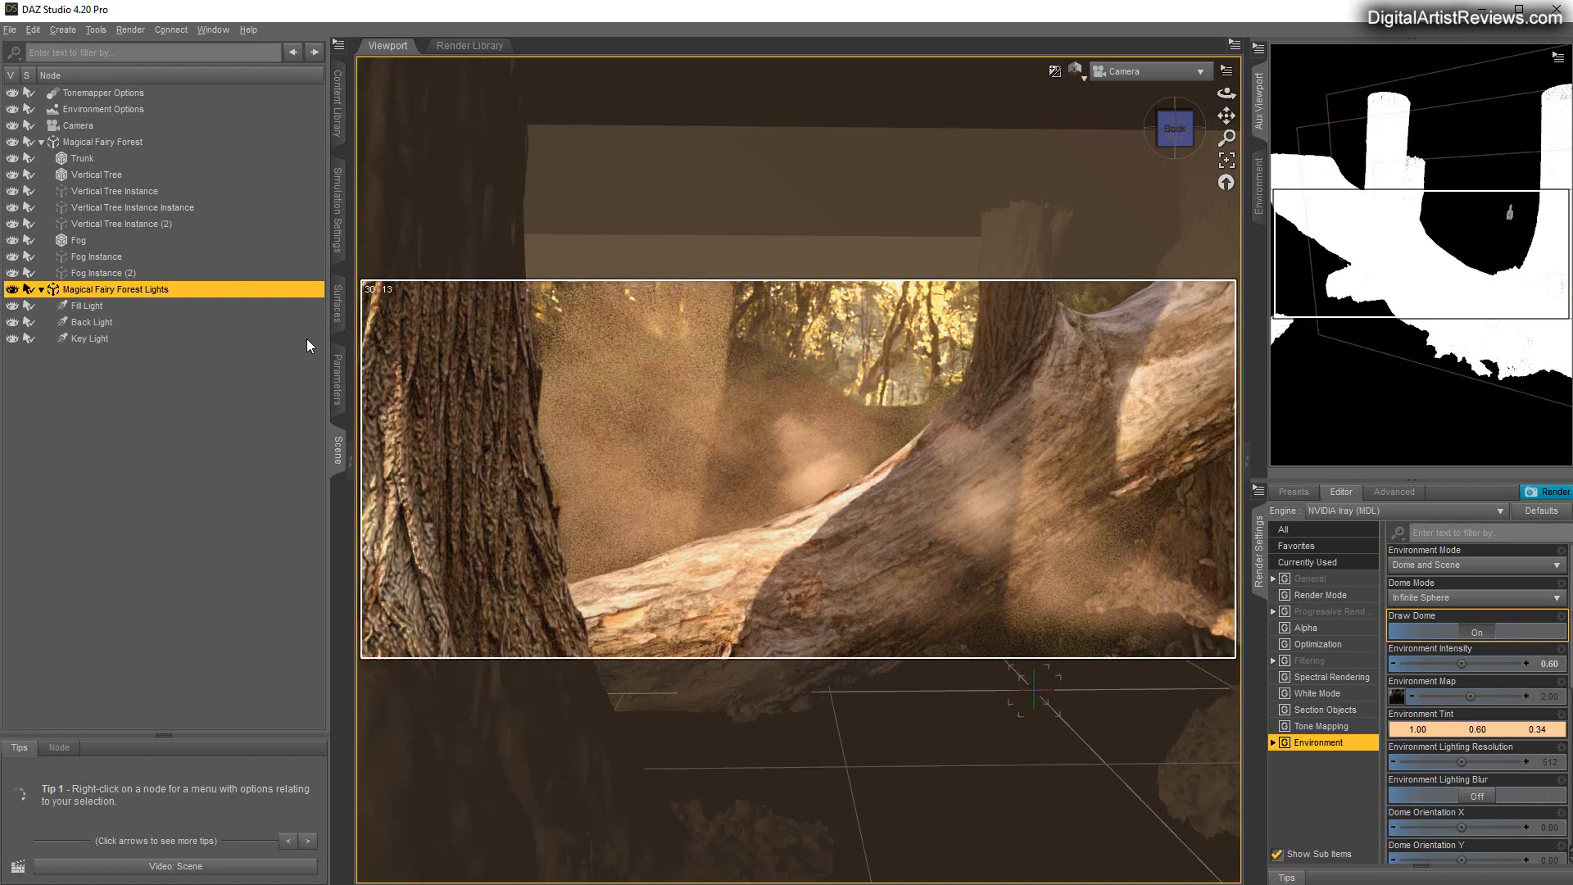
click(338, 377)
drag(303, 217, 433, 271)
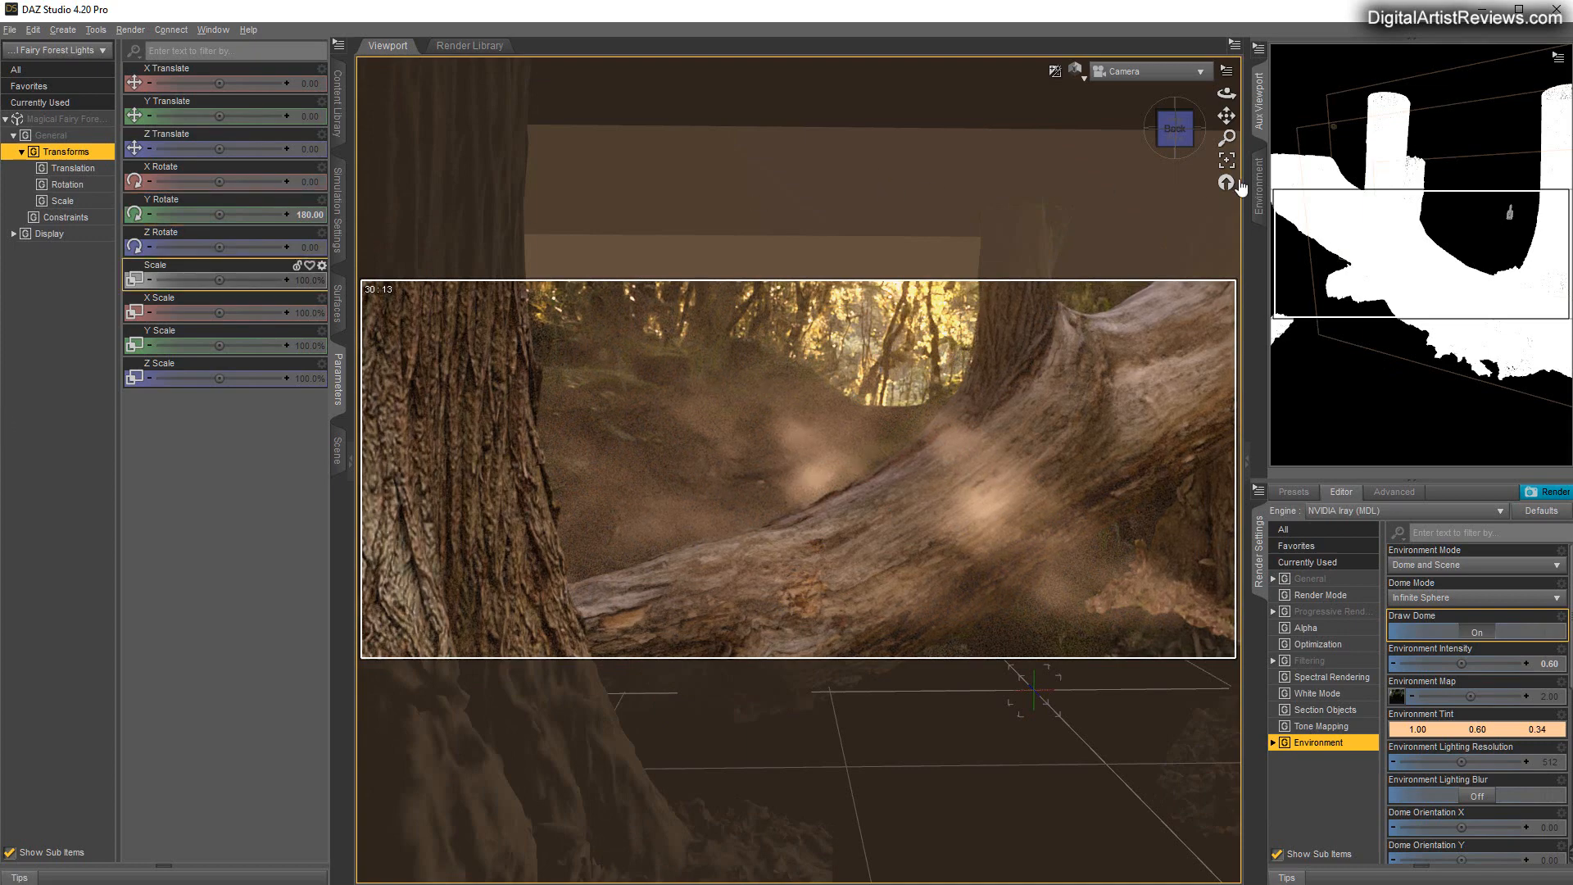
Move the Camera in to examine the vertical tree's bark, then return it to the view from behind the trunk
drag(1229, 138, 1057, 292)
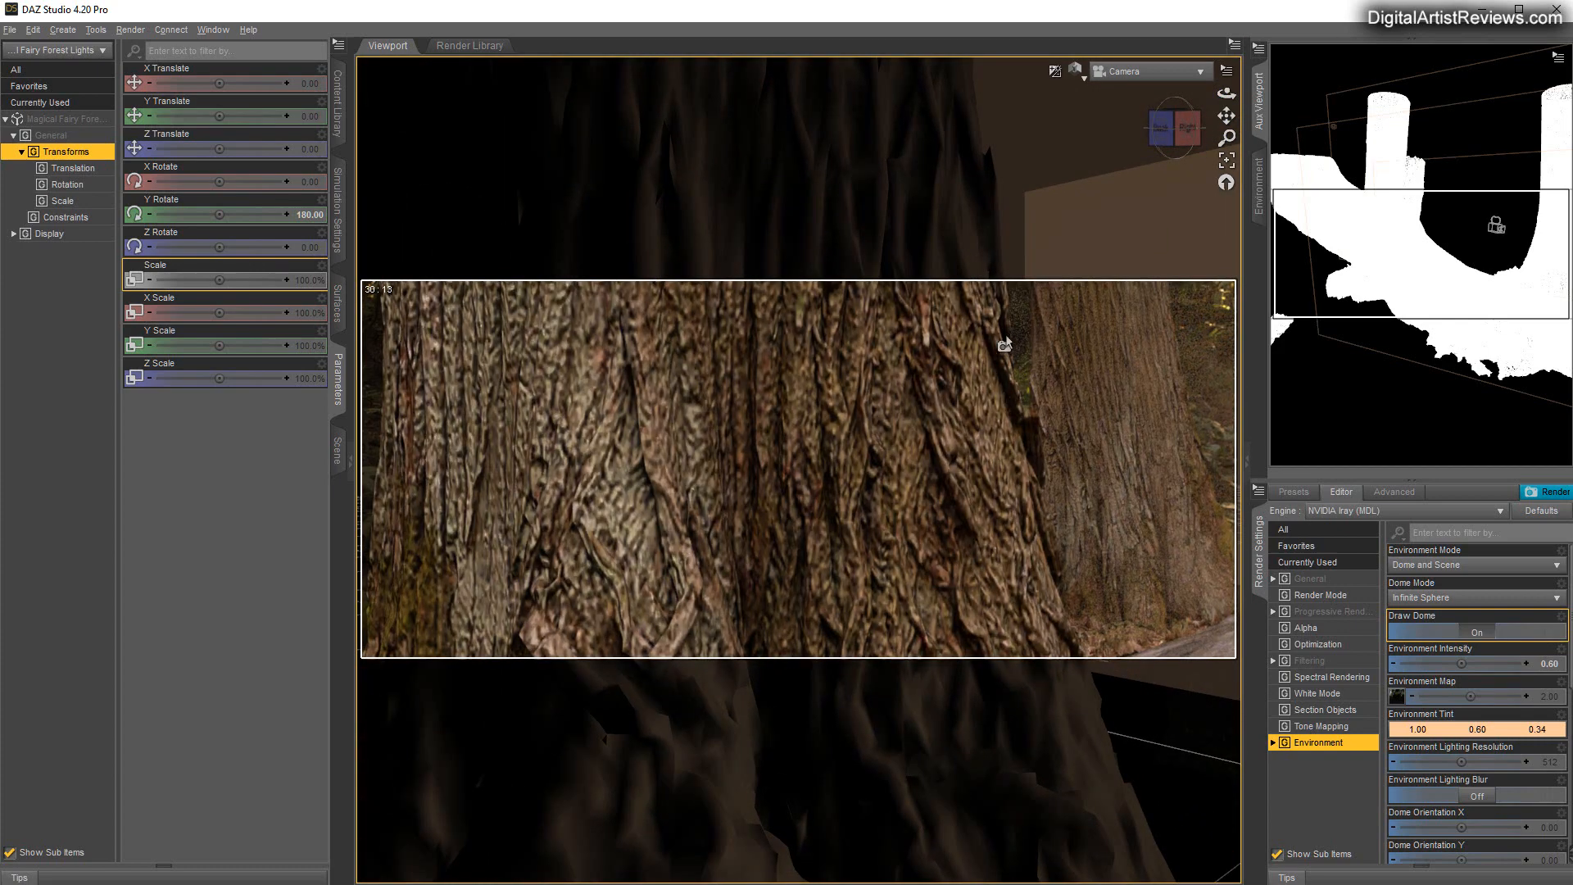
drag(1228, 138, 1227, 237)
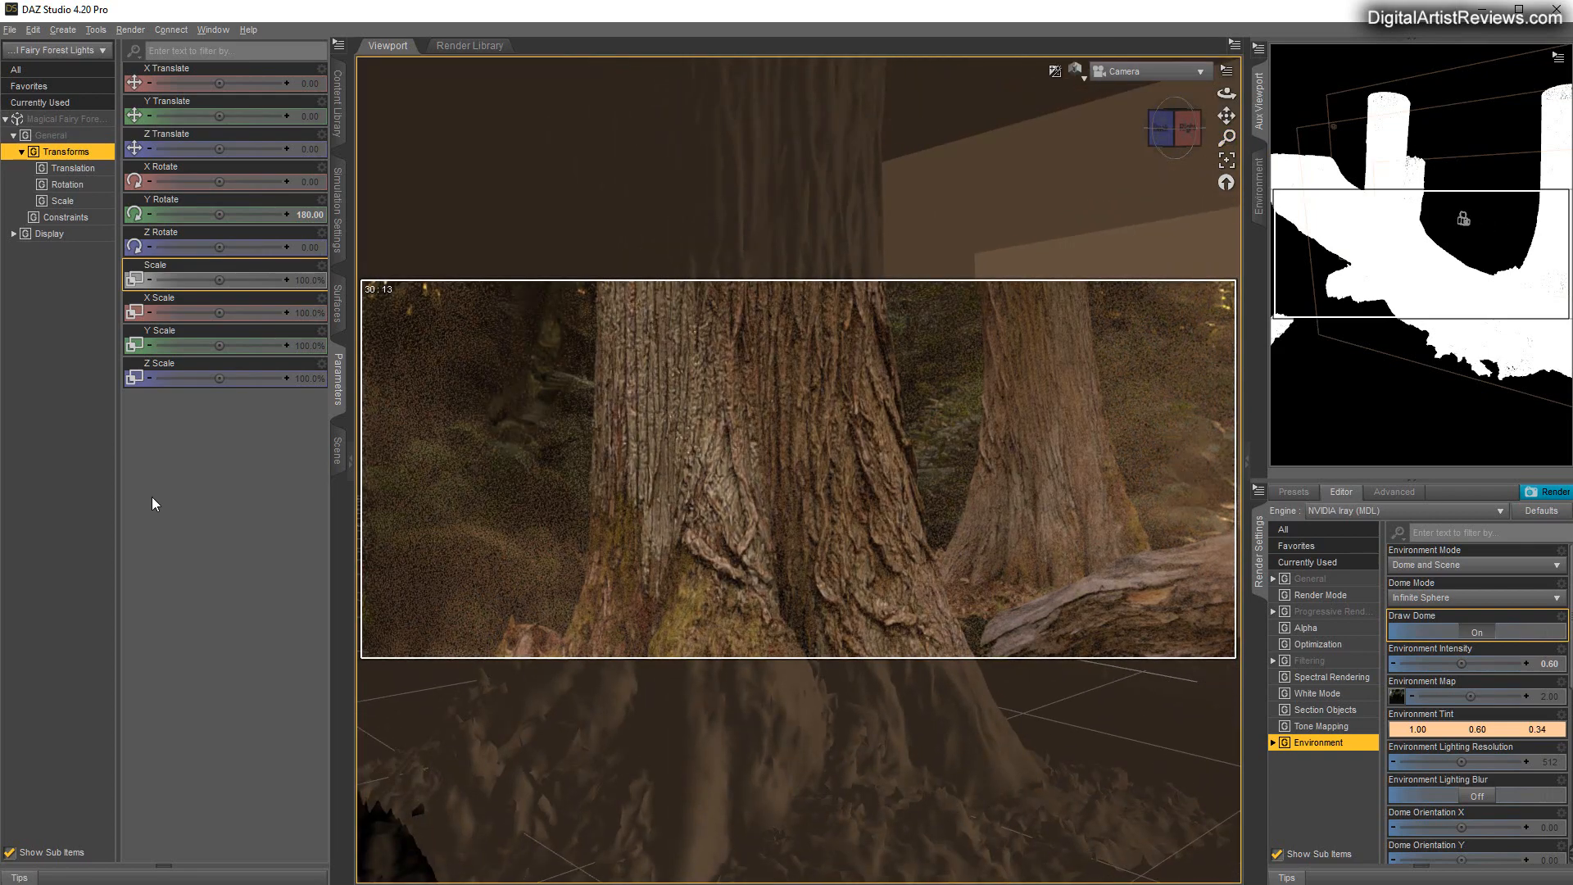
drag(1227, 94, 1293, 181)
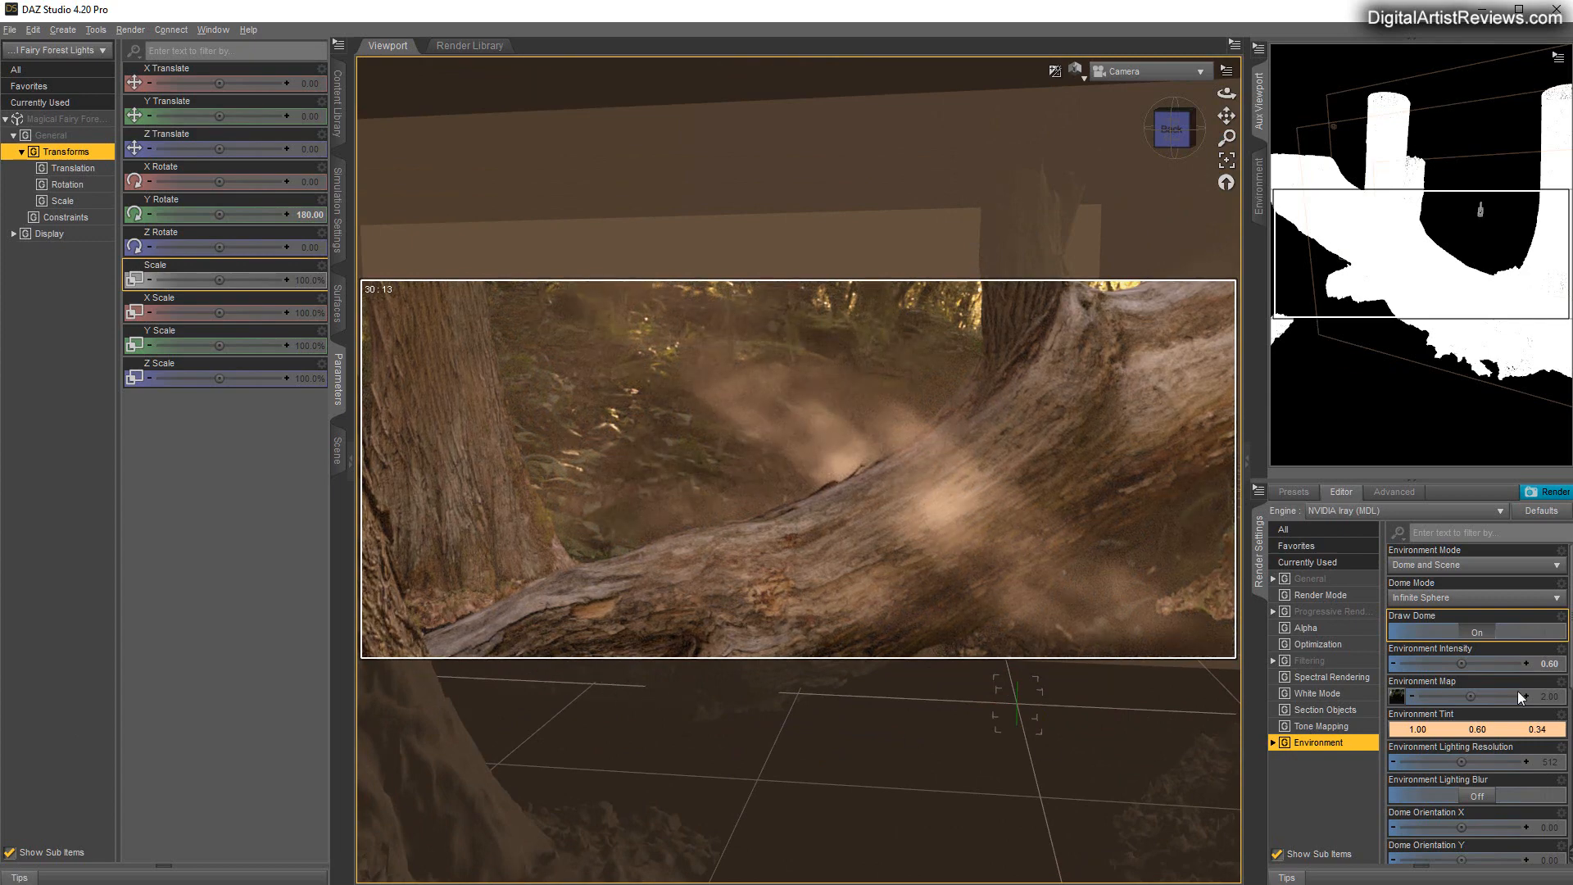
Change the Environment Tint to a light blue of 0.30, 0.33, 1.00
click(1447, 732)
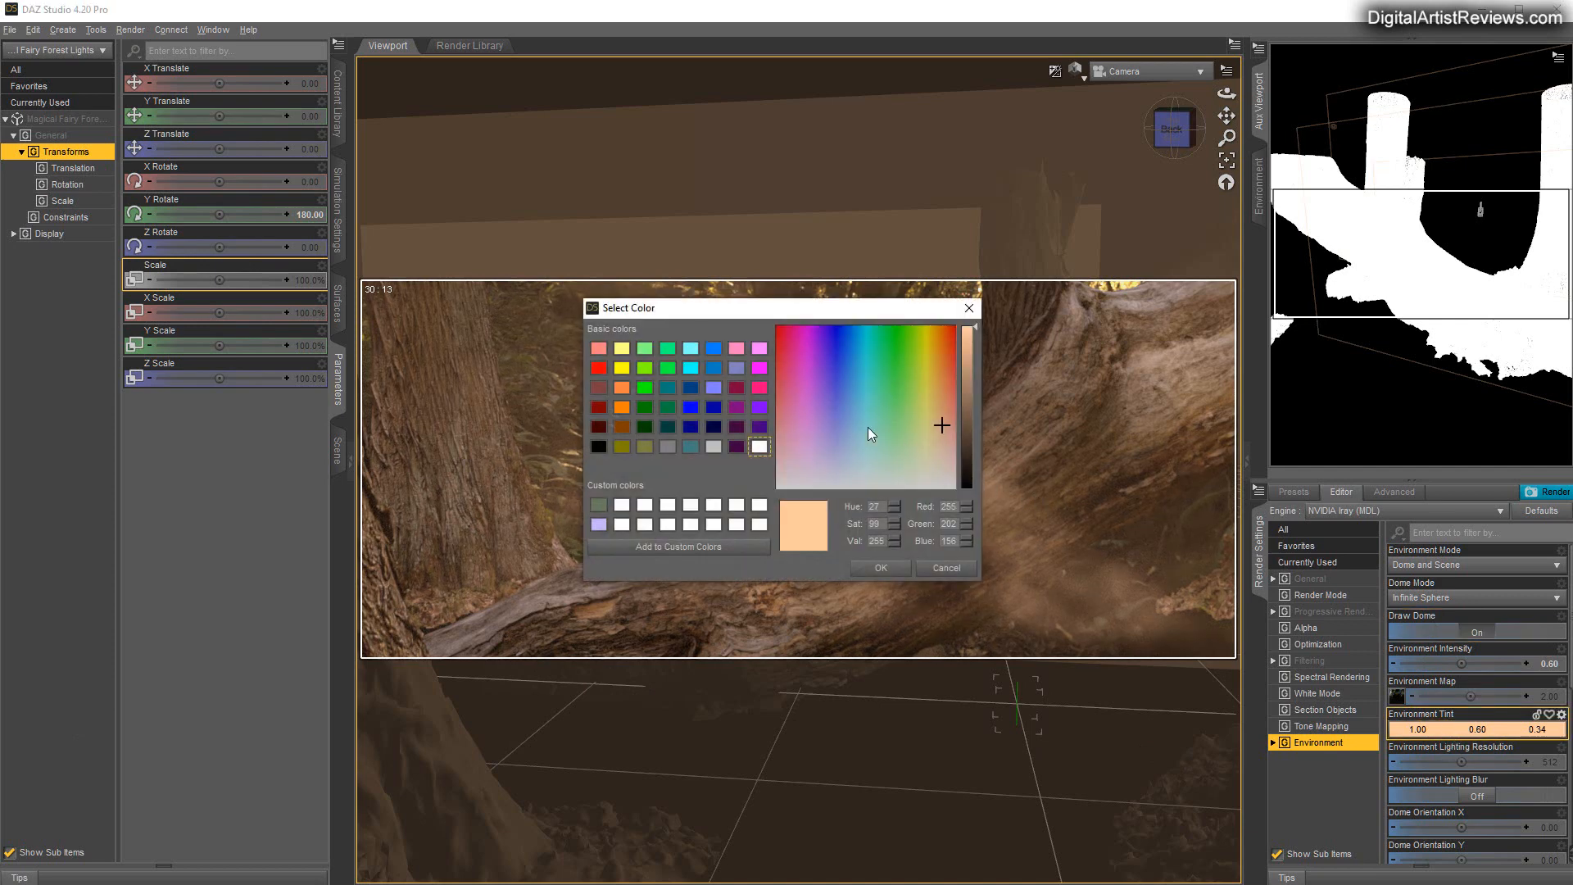
click(838, 420)
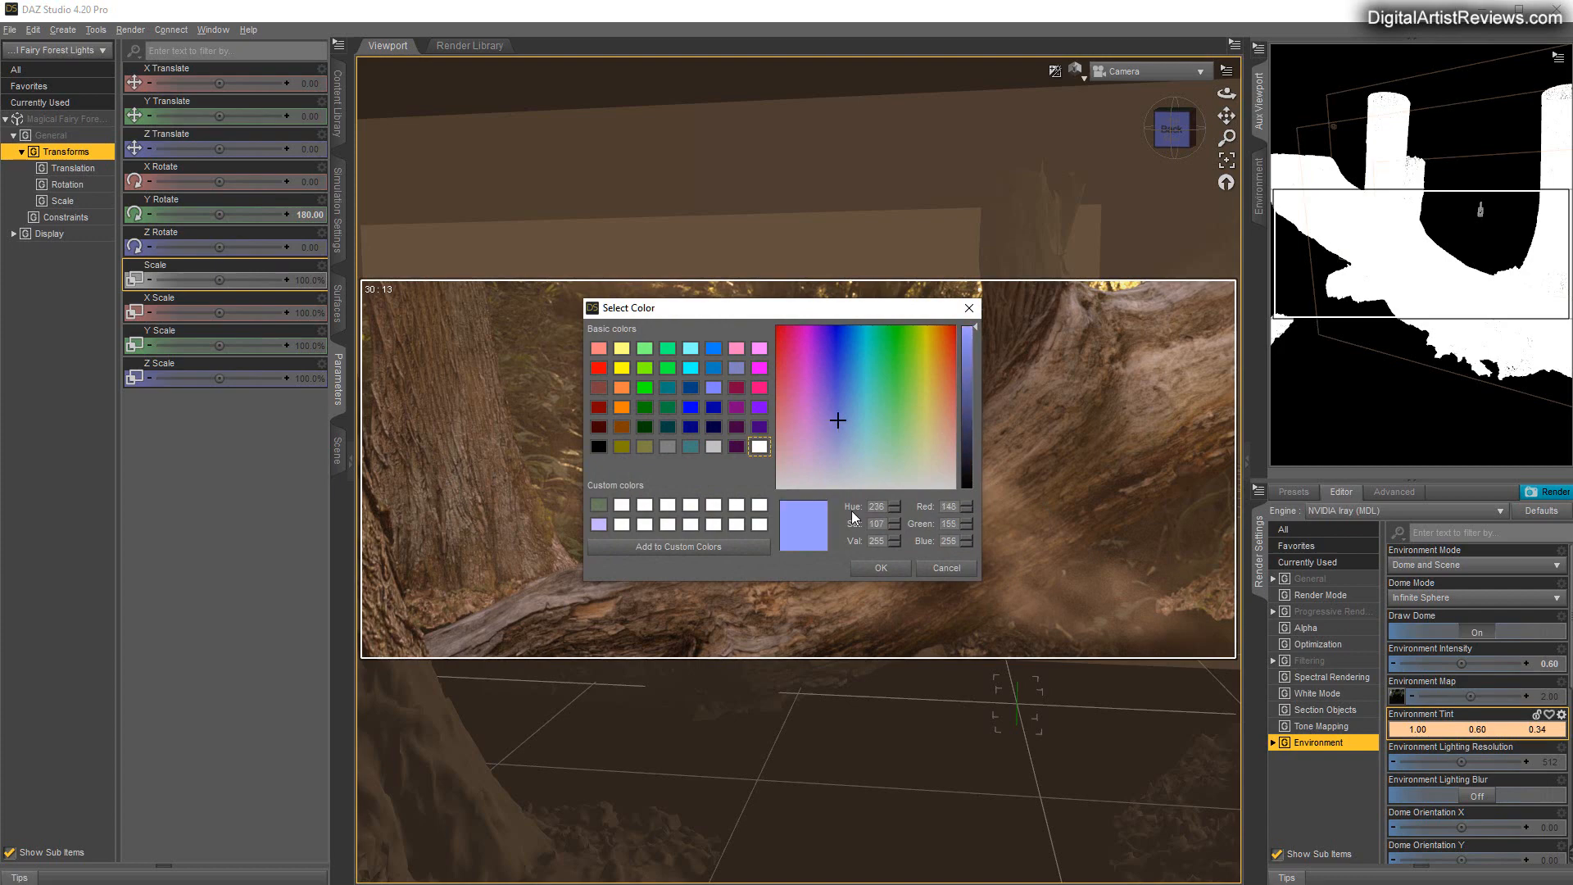
click(883, 568)
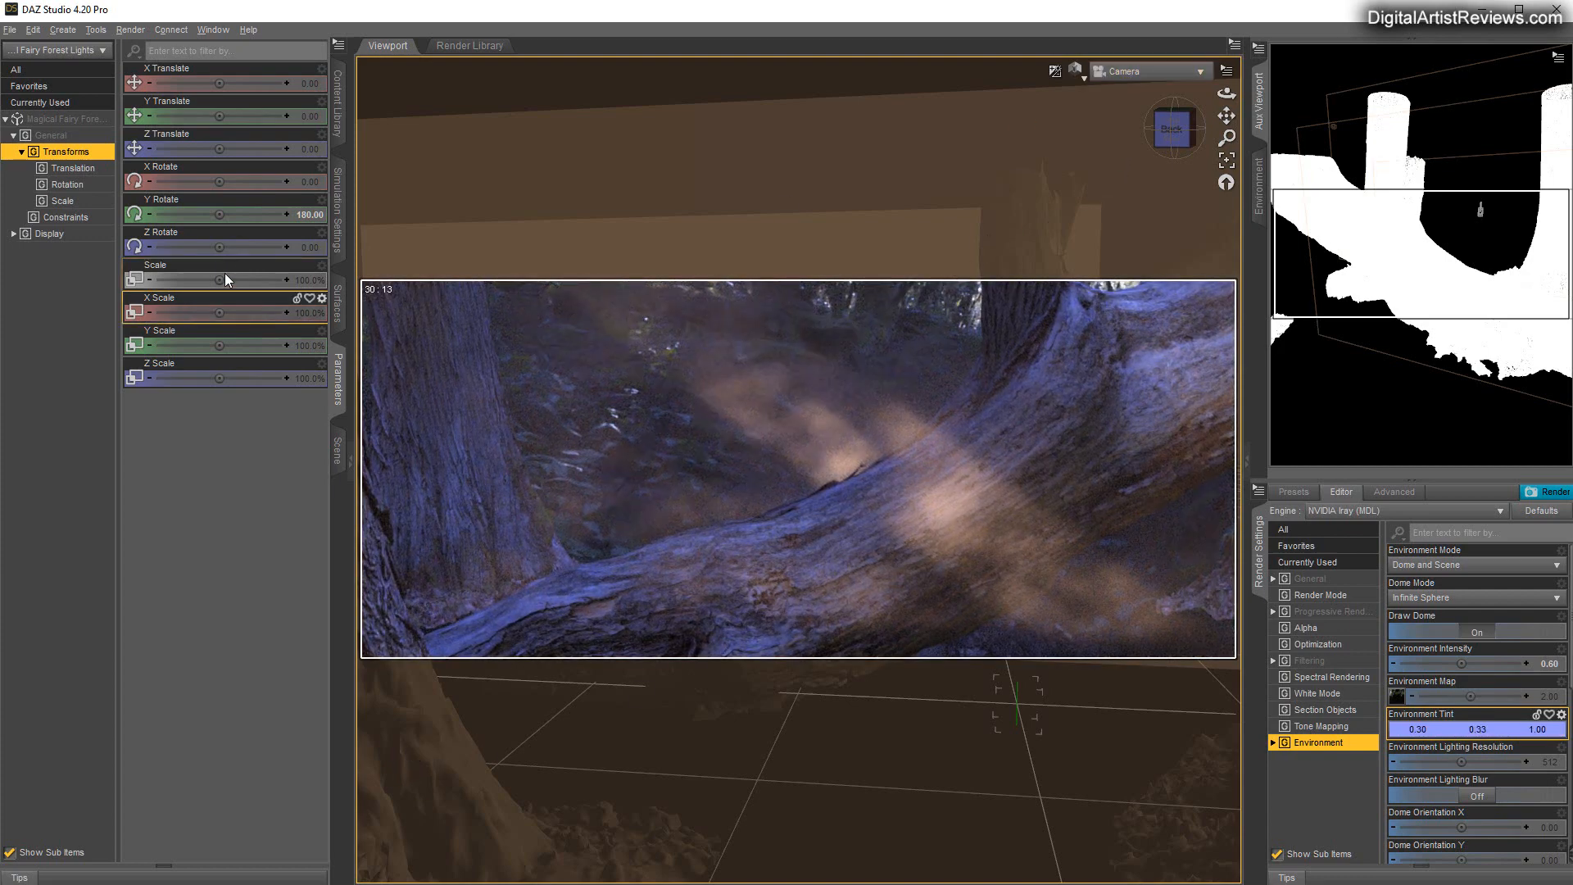
Set the lights group's Y Rotate to 0 and bring the Camera around to a close front view of the trunk
click(310, 215)
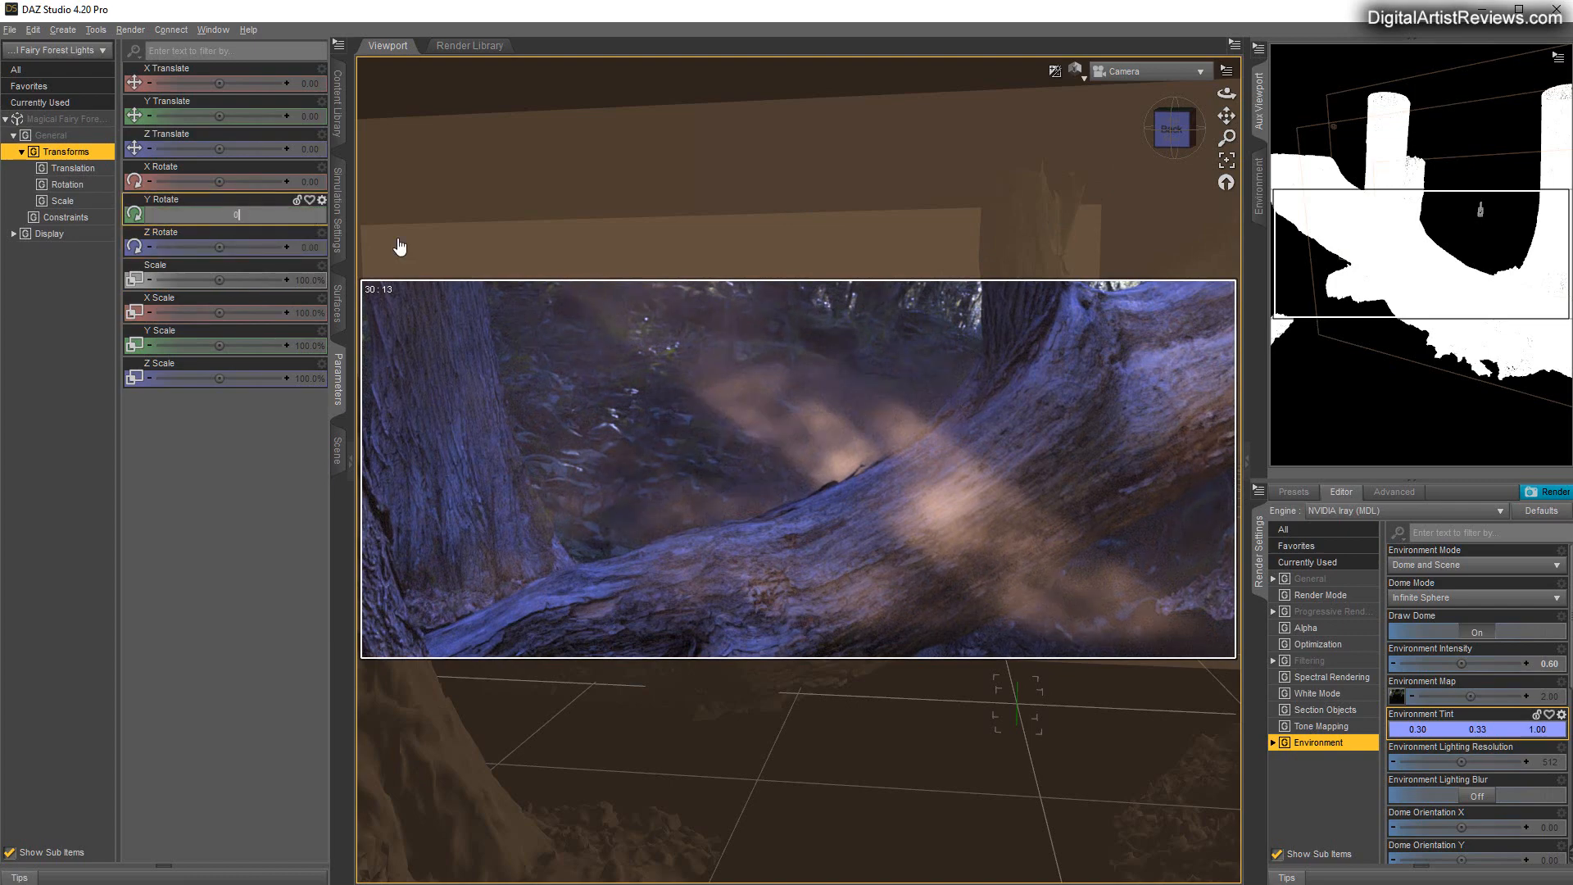
text(0)
key(Return)
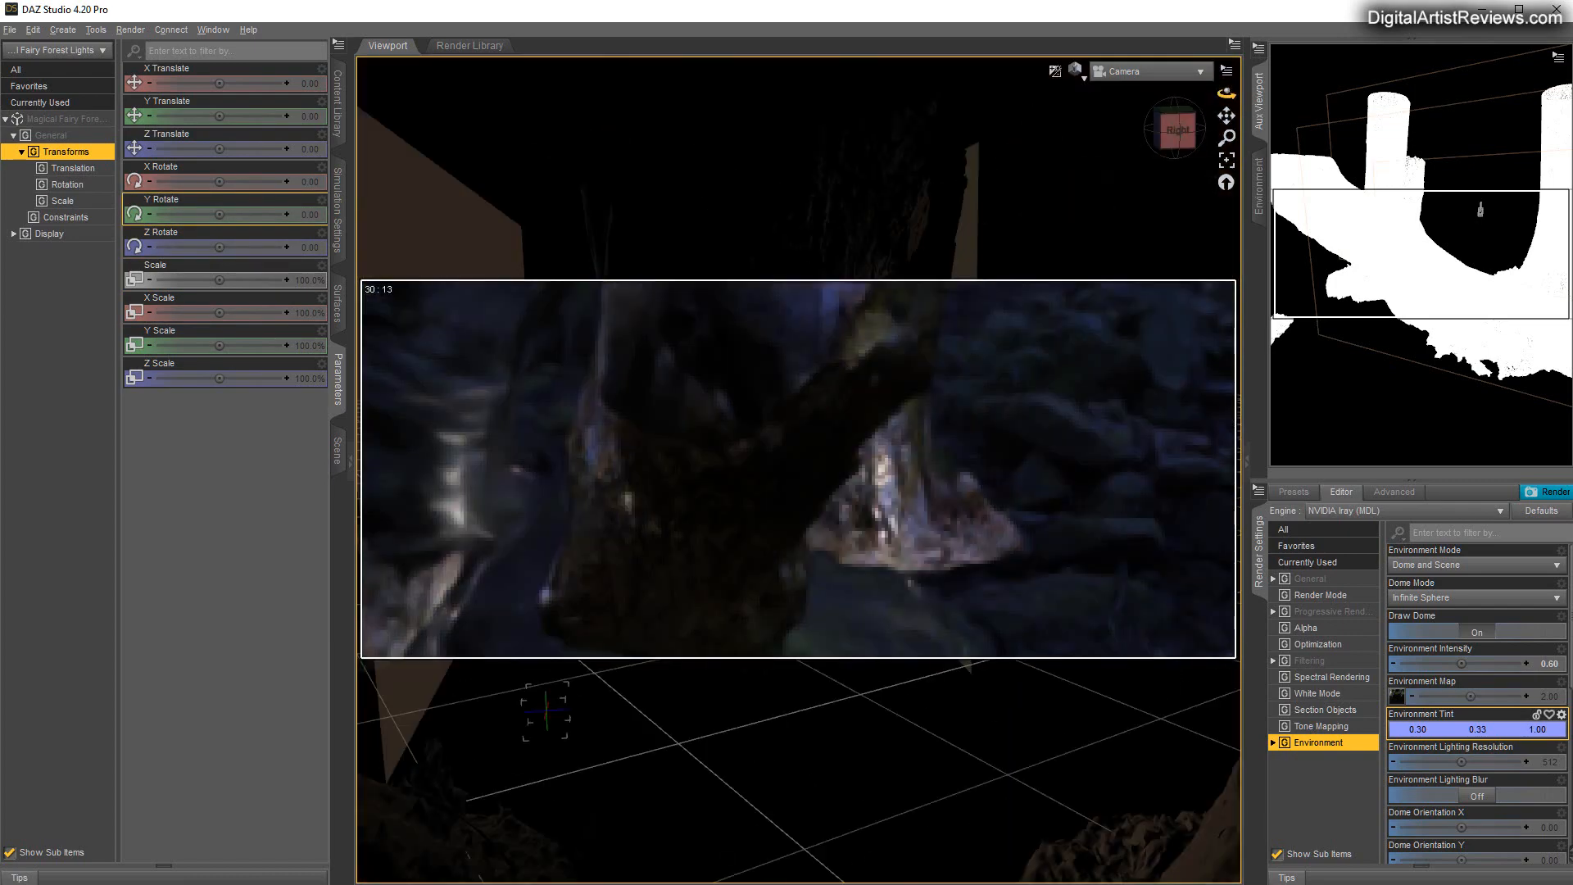
drag(1227, 94, 1289, 86)
drag(1226, 138, 1227, 115)
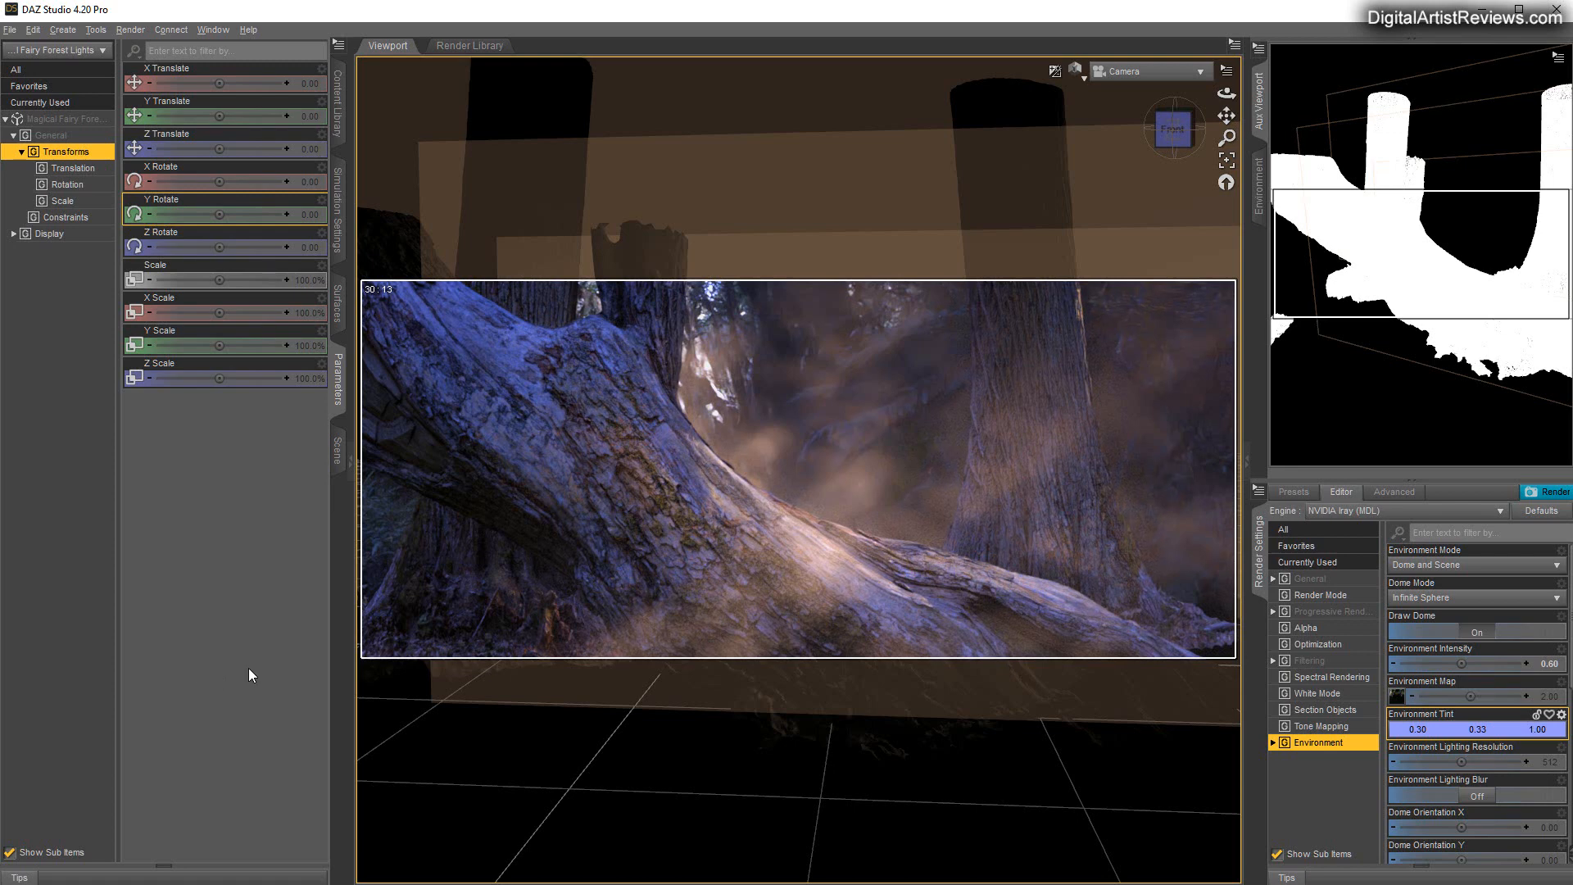
Select the Fill Light and Back Light together and show their parameters
click(339, 452)
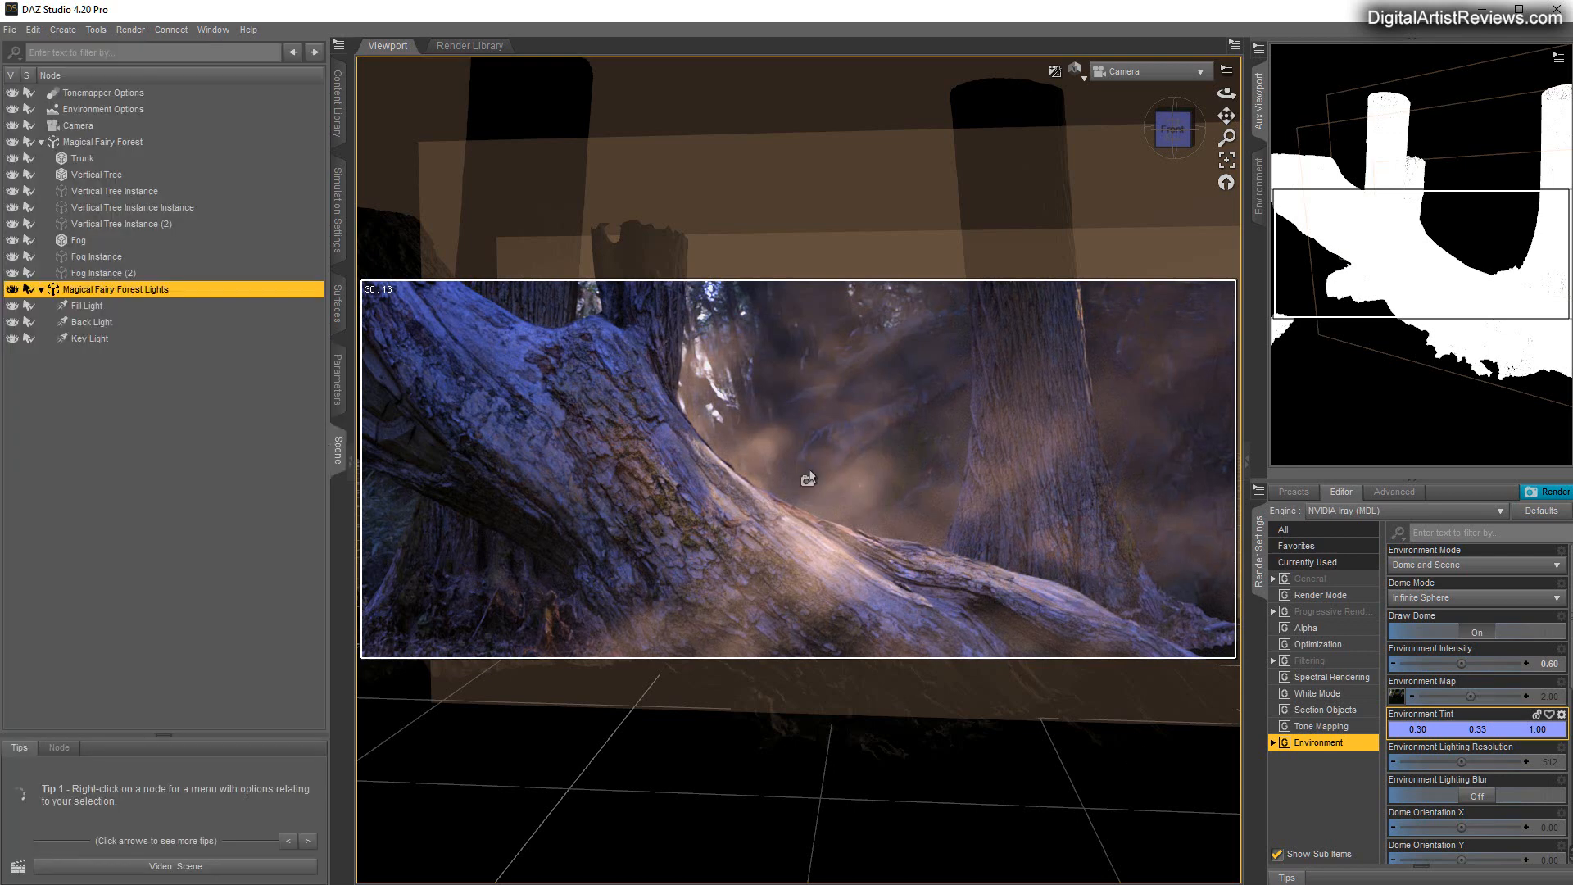
click(85, 308)
ctrl+click(89, 322)
ctrl+click(85, 339)
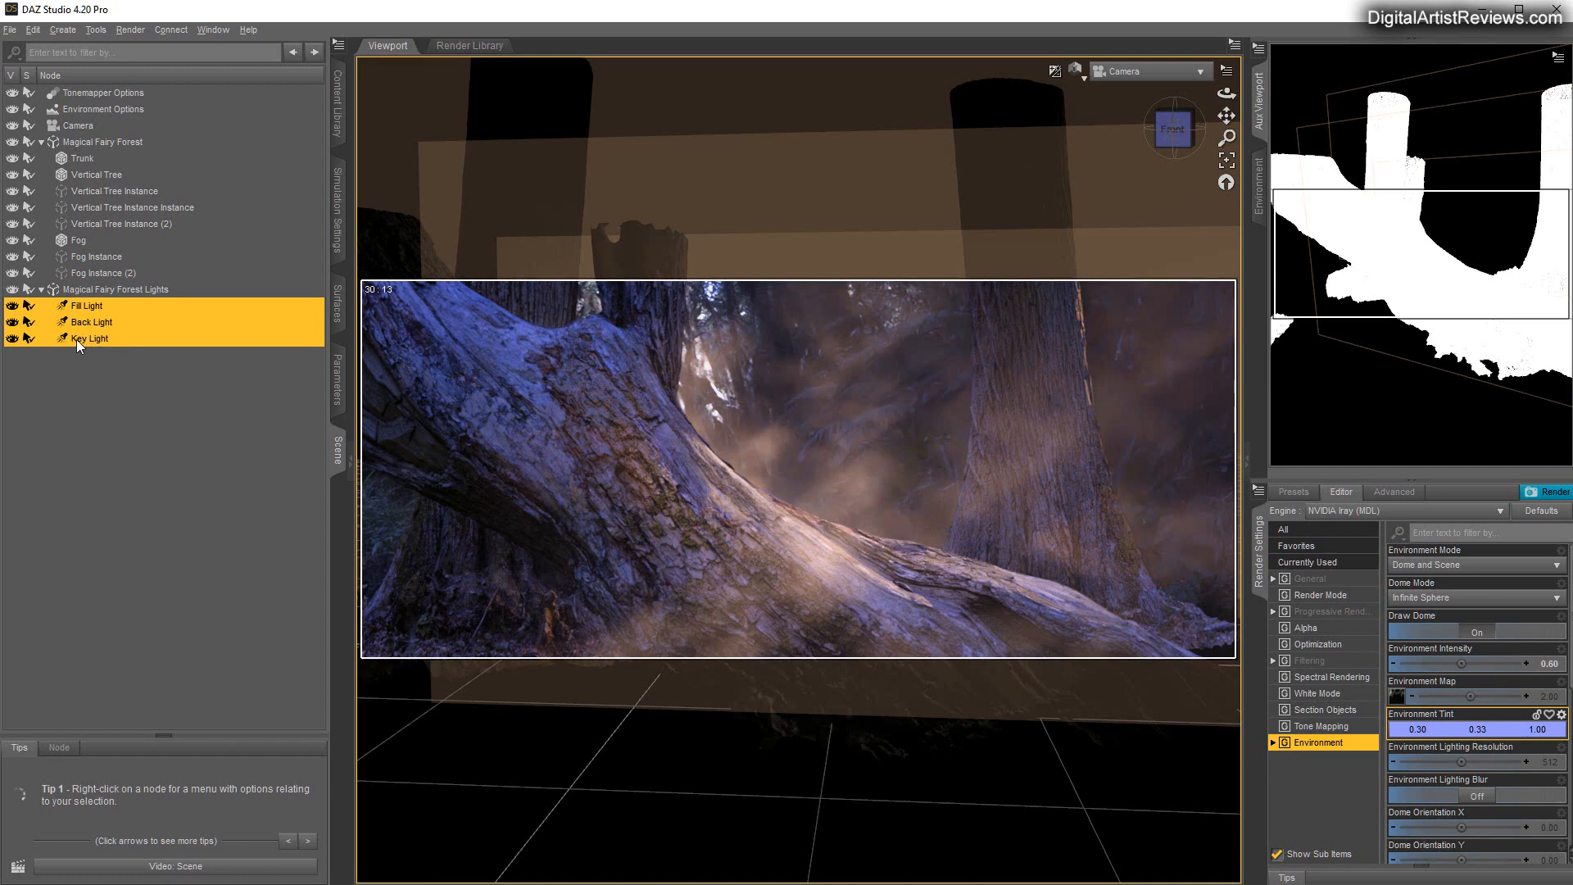
double_click(88, 307)
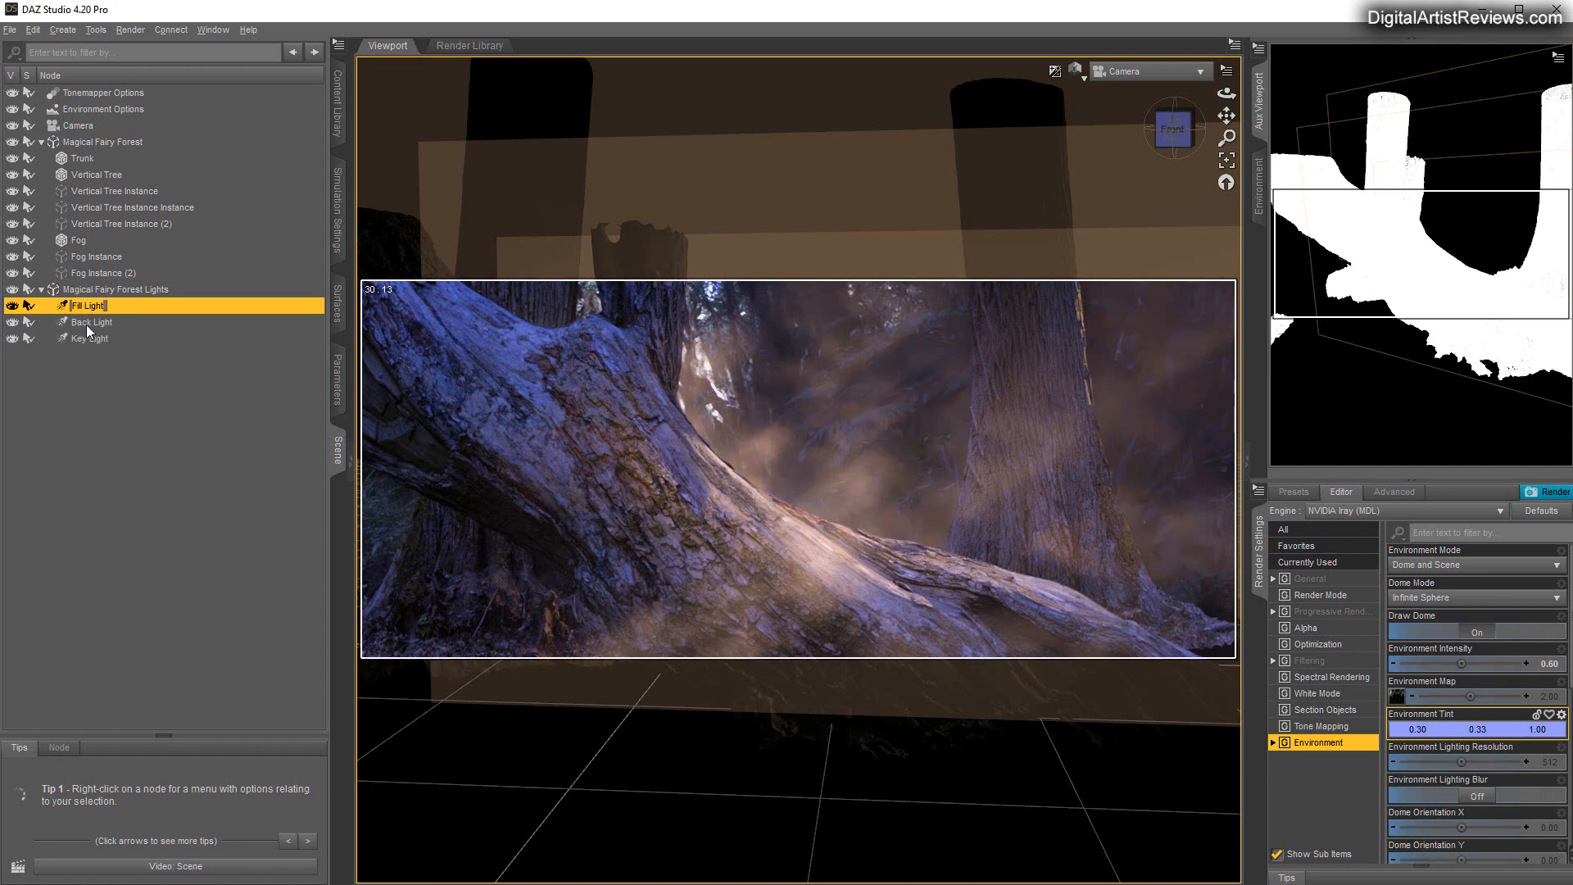
ctrl+click(82, 322)
click(342, 396)
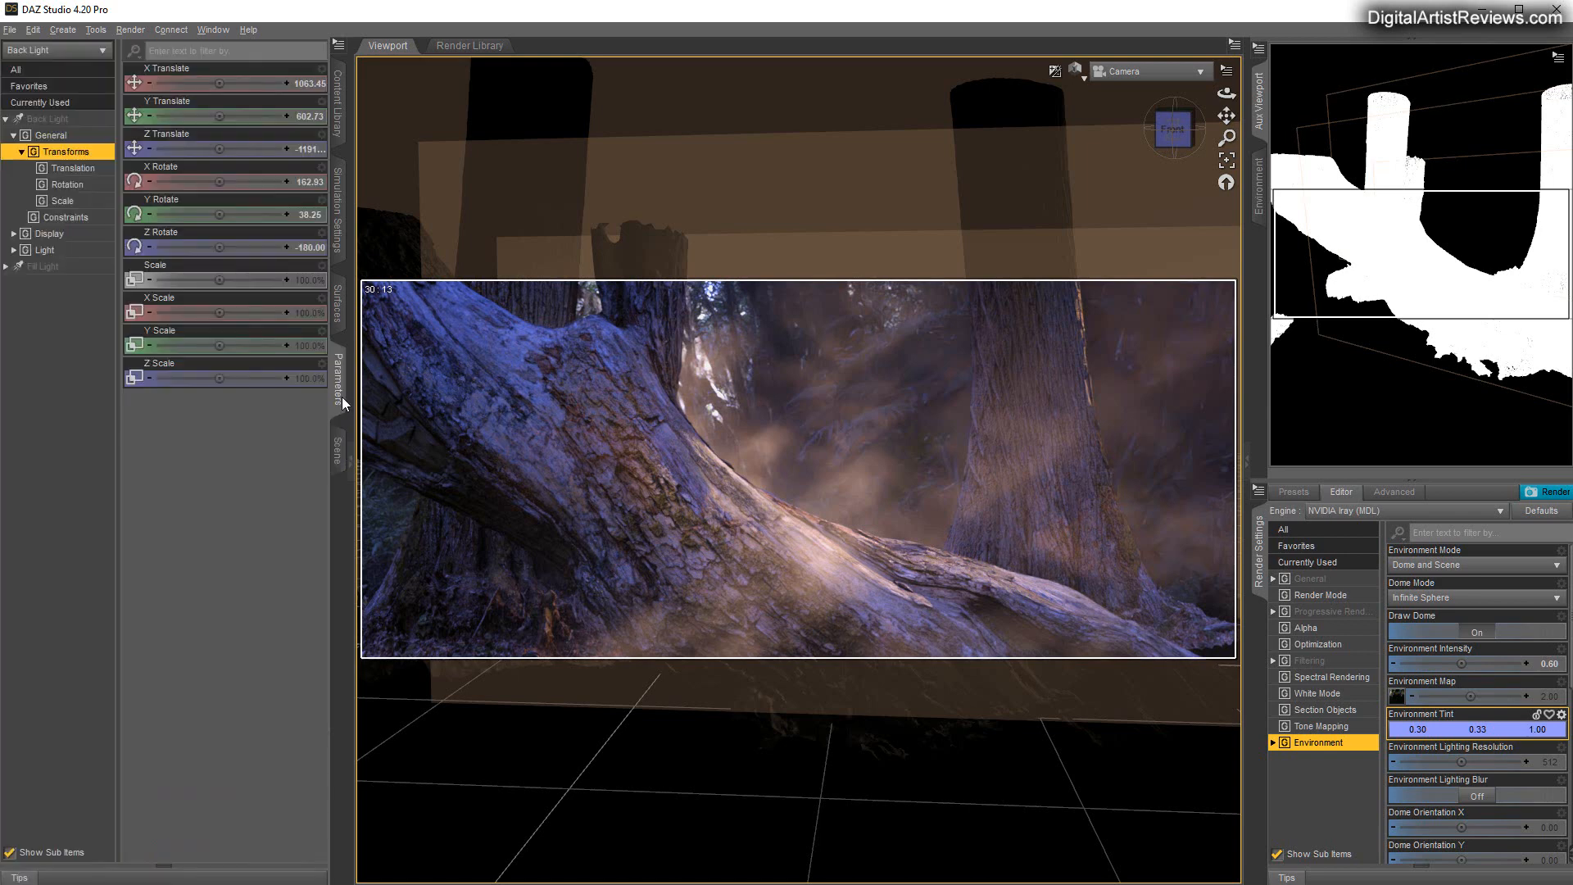
click(41, 270)
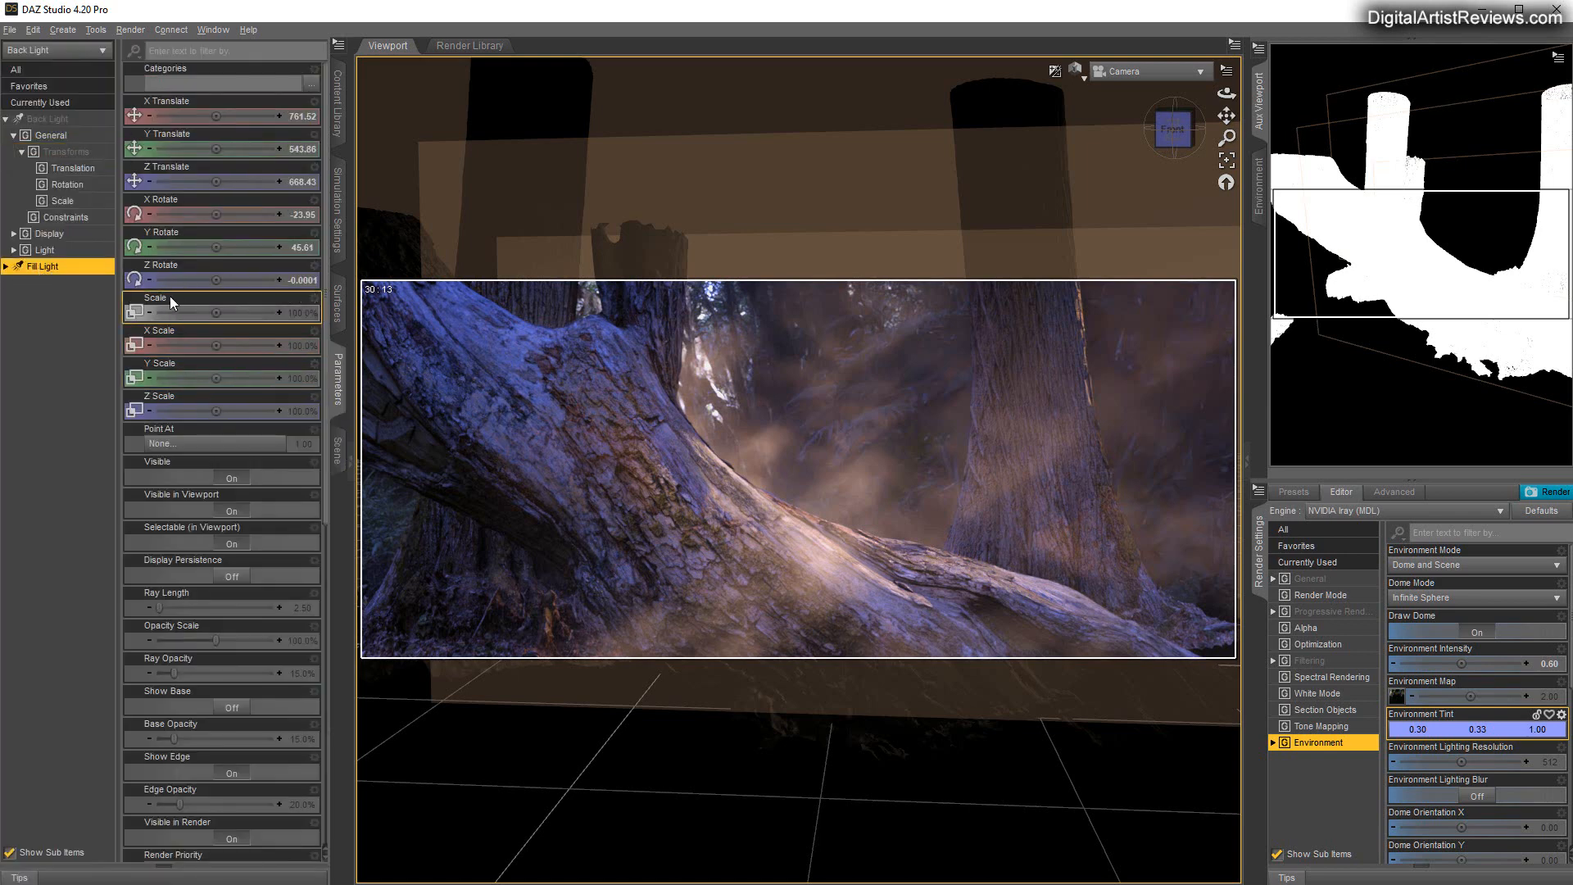
Store the Environment Tint's light blue as a custom color without changing the tint
click(1442, 729)
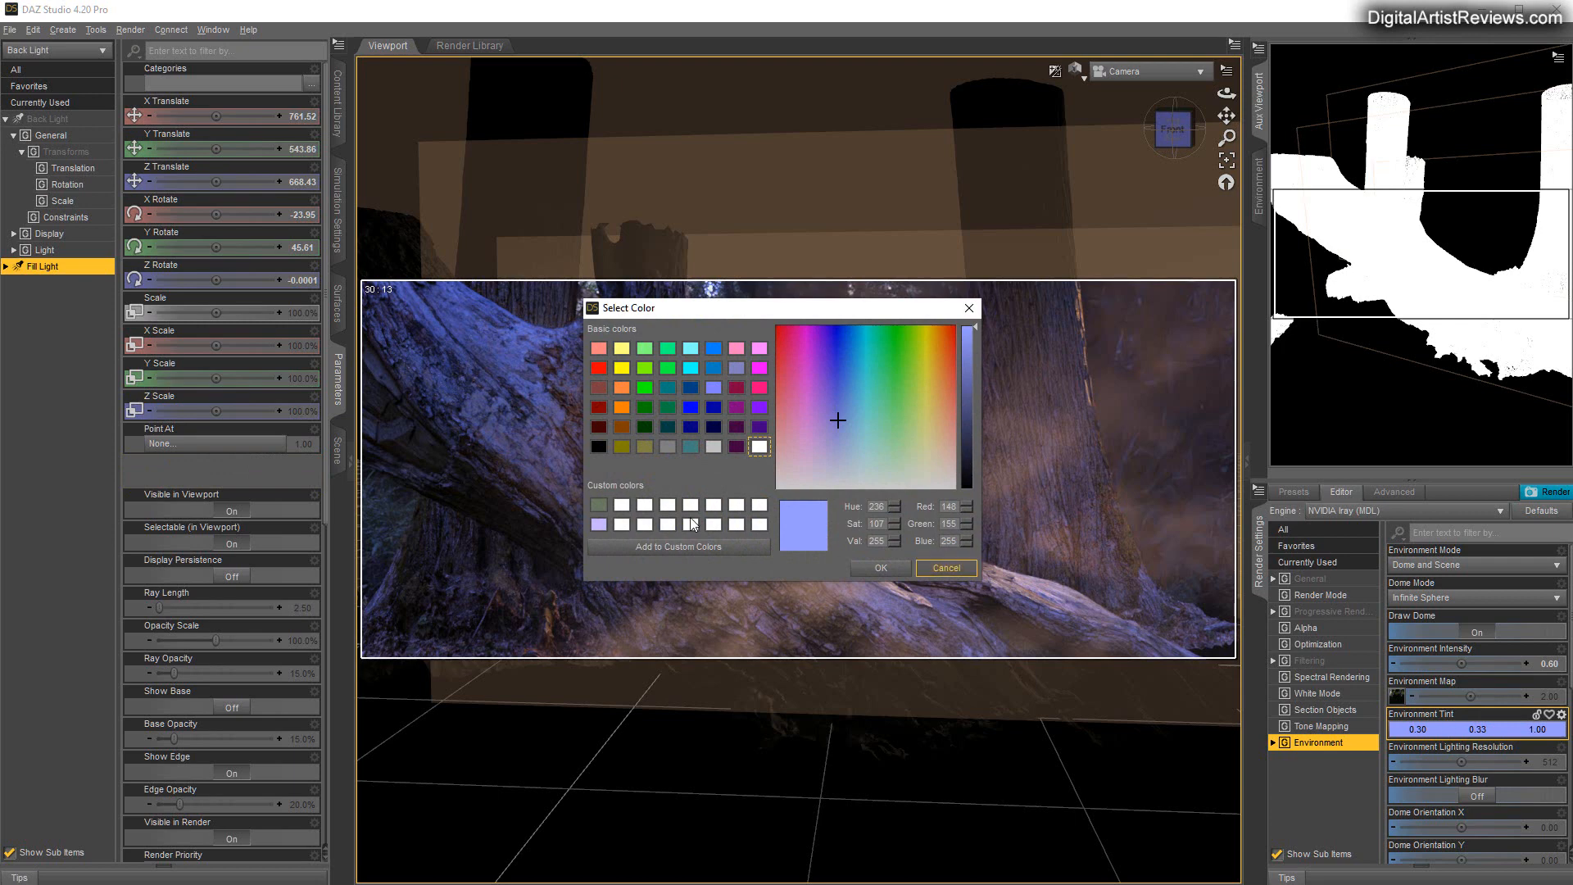
click(632, 549)
click(881, 568)
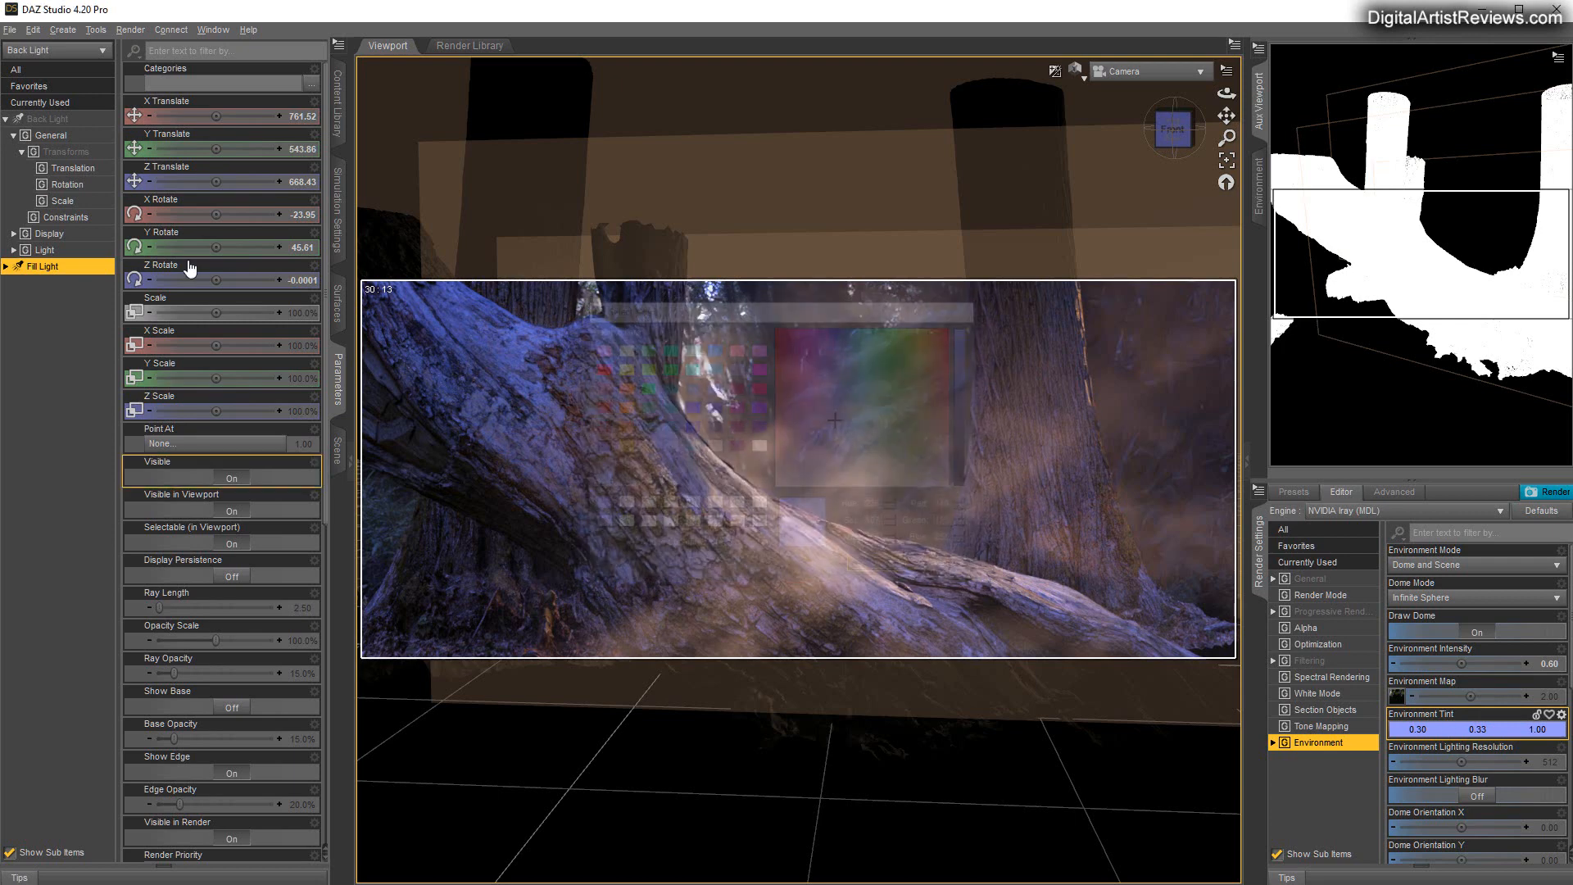
Change the Back Light's Color to the stored custom light blue of 148, 155, 255
click(55, 250)
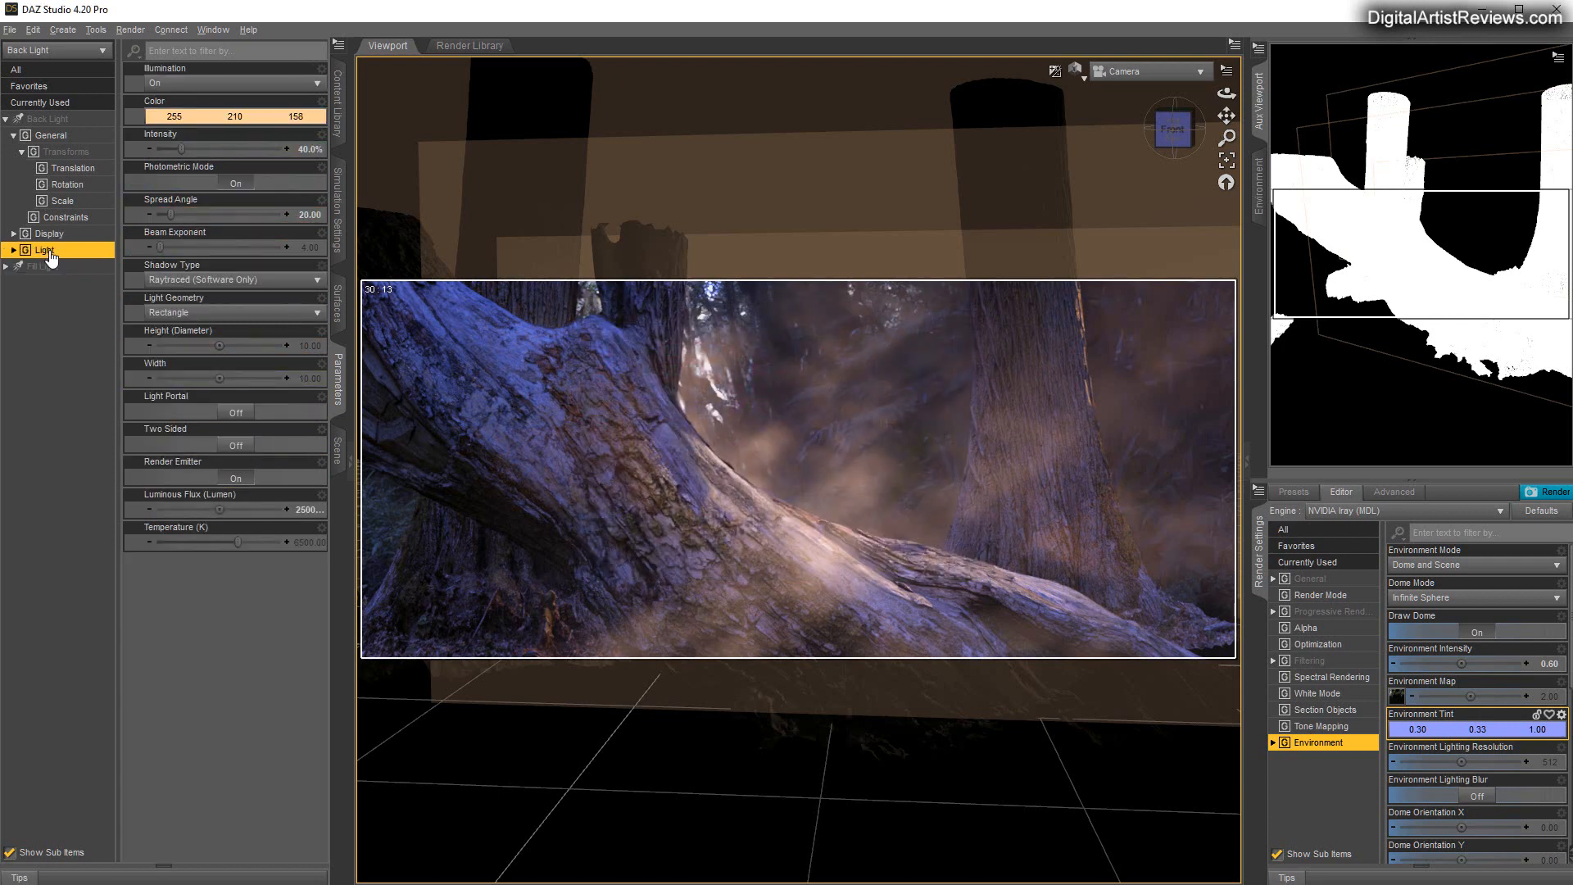
click(205, 123)
click(602, 506)
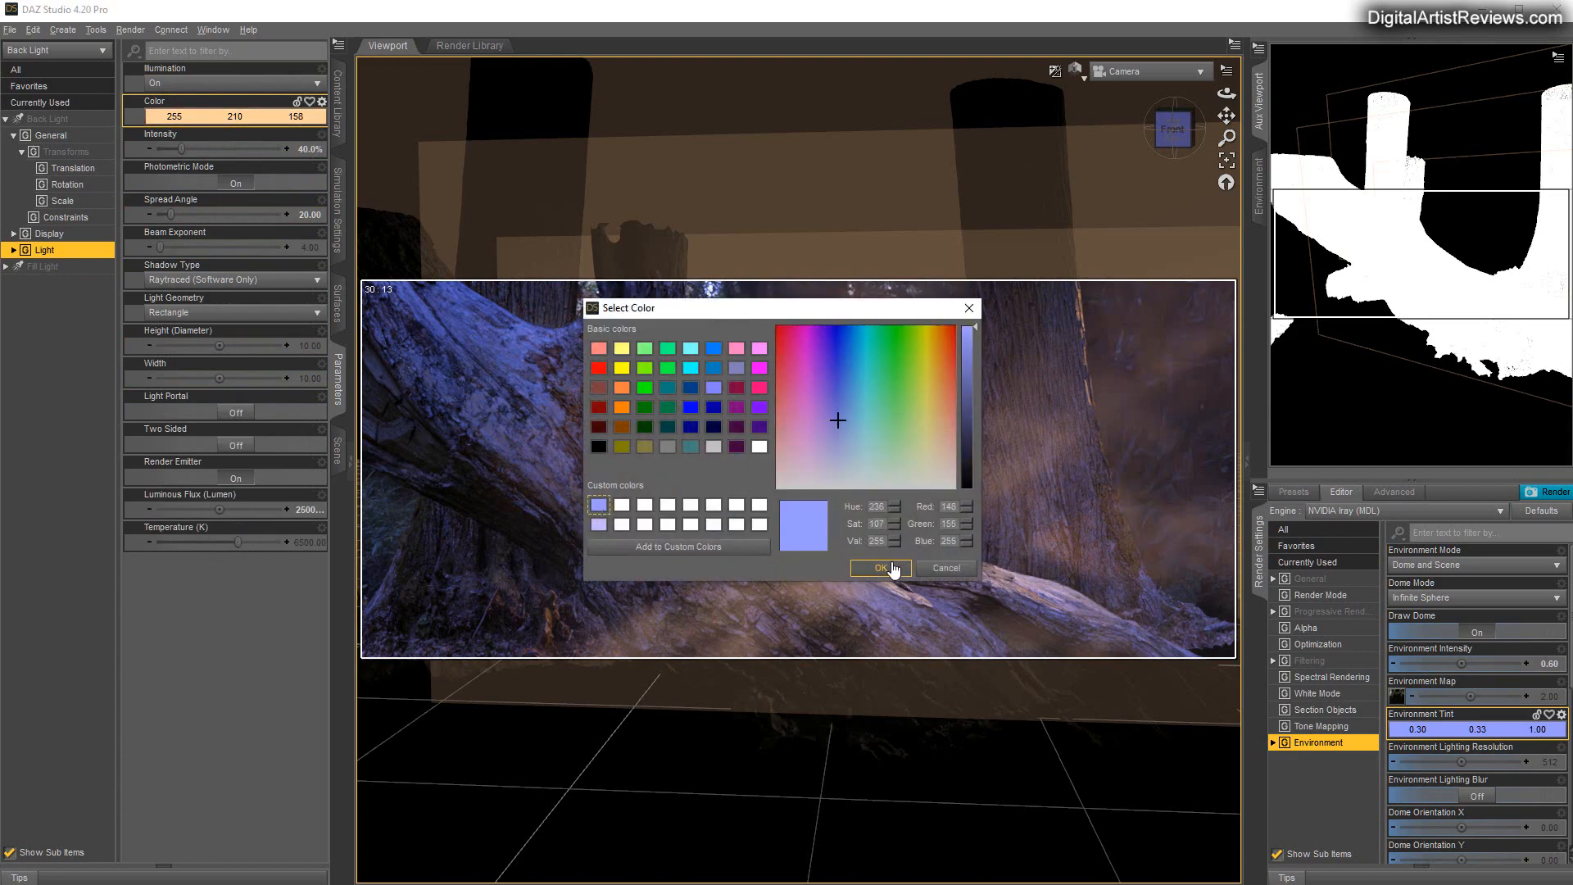
click(881, 569)
Give the Fill Light the custom light blue Color of 148, 155, 255
click(36, 266)
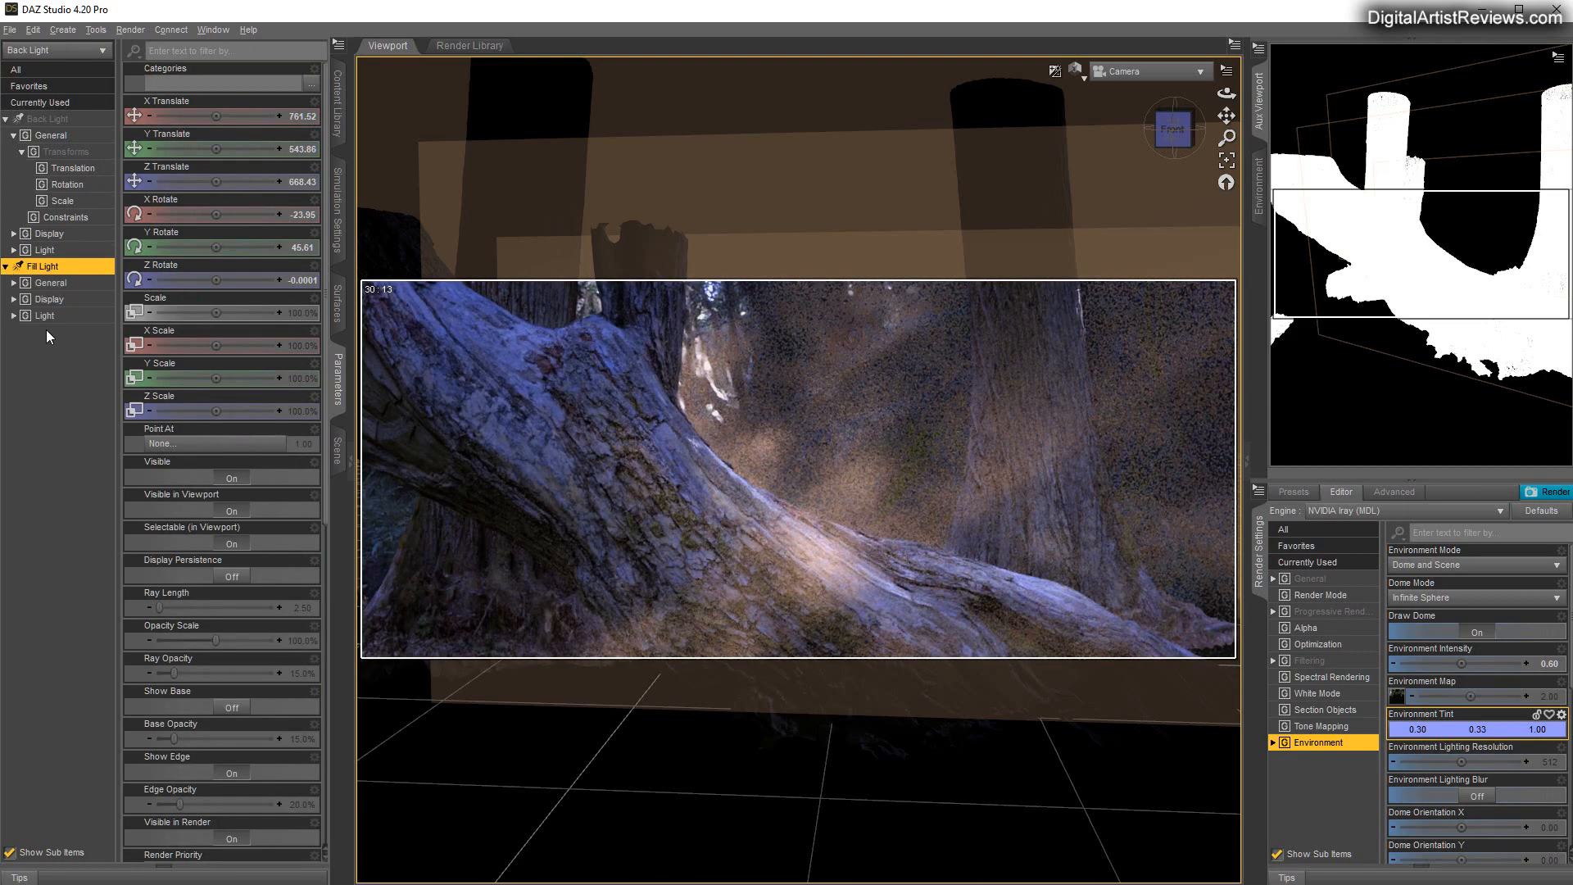
click(41, 315)
click(209, 116)
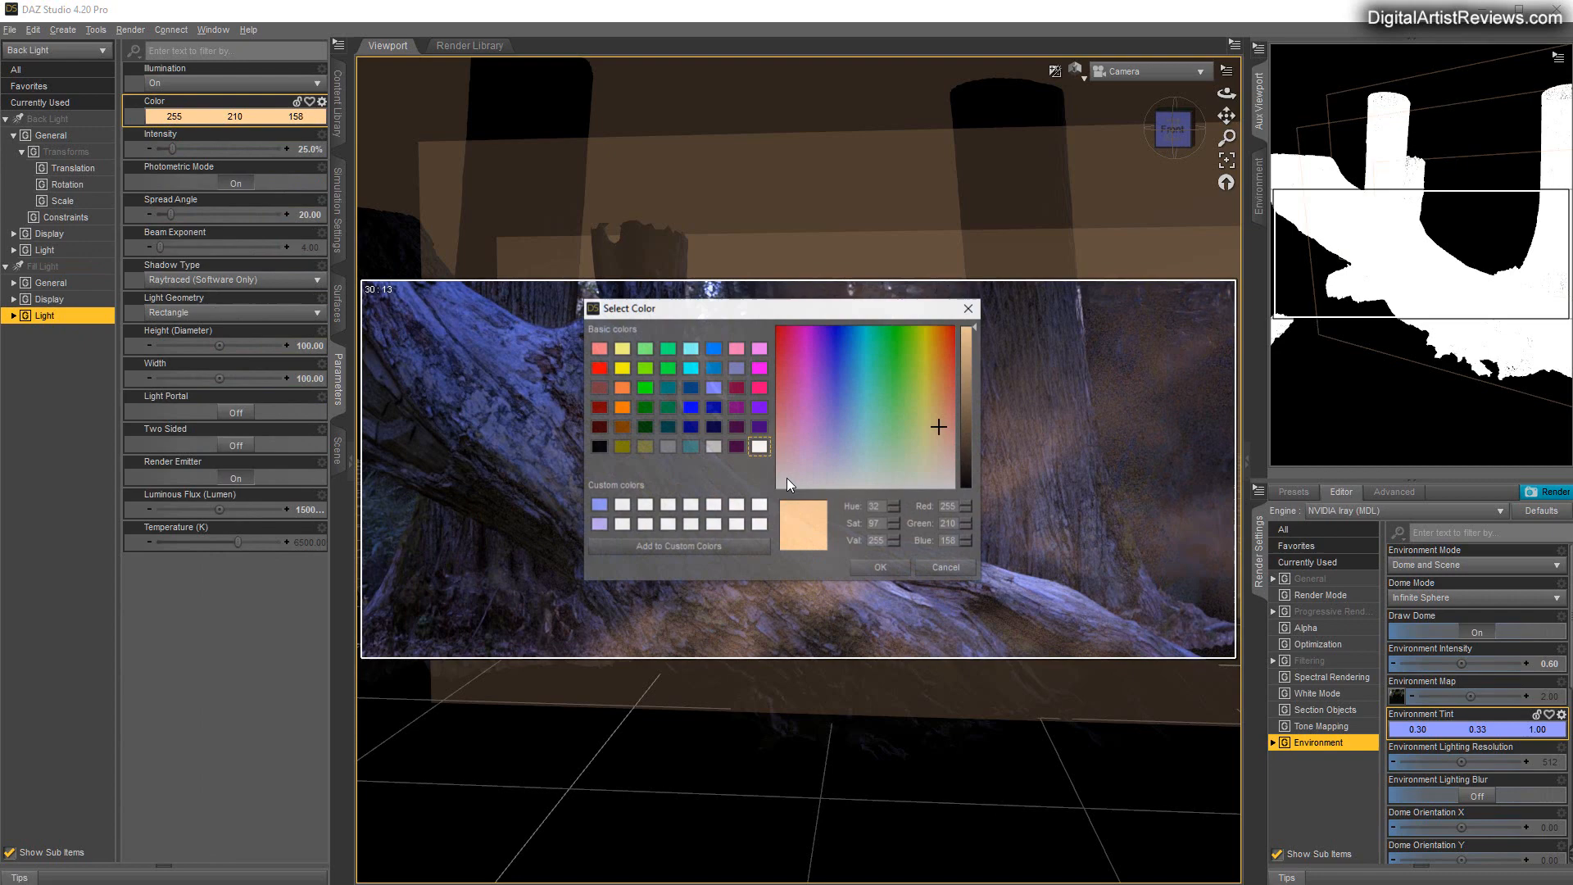
click(600, 504)
key(Return)
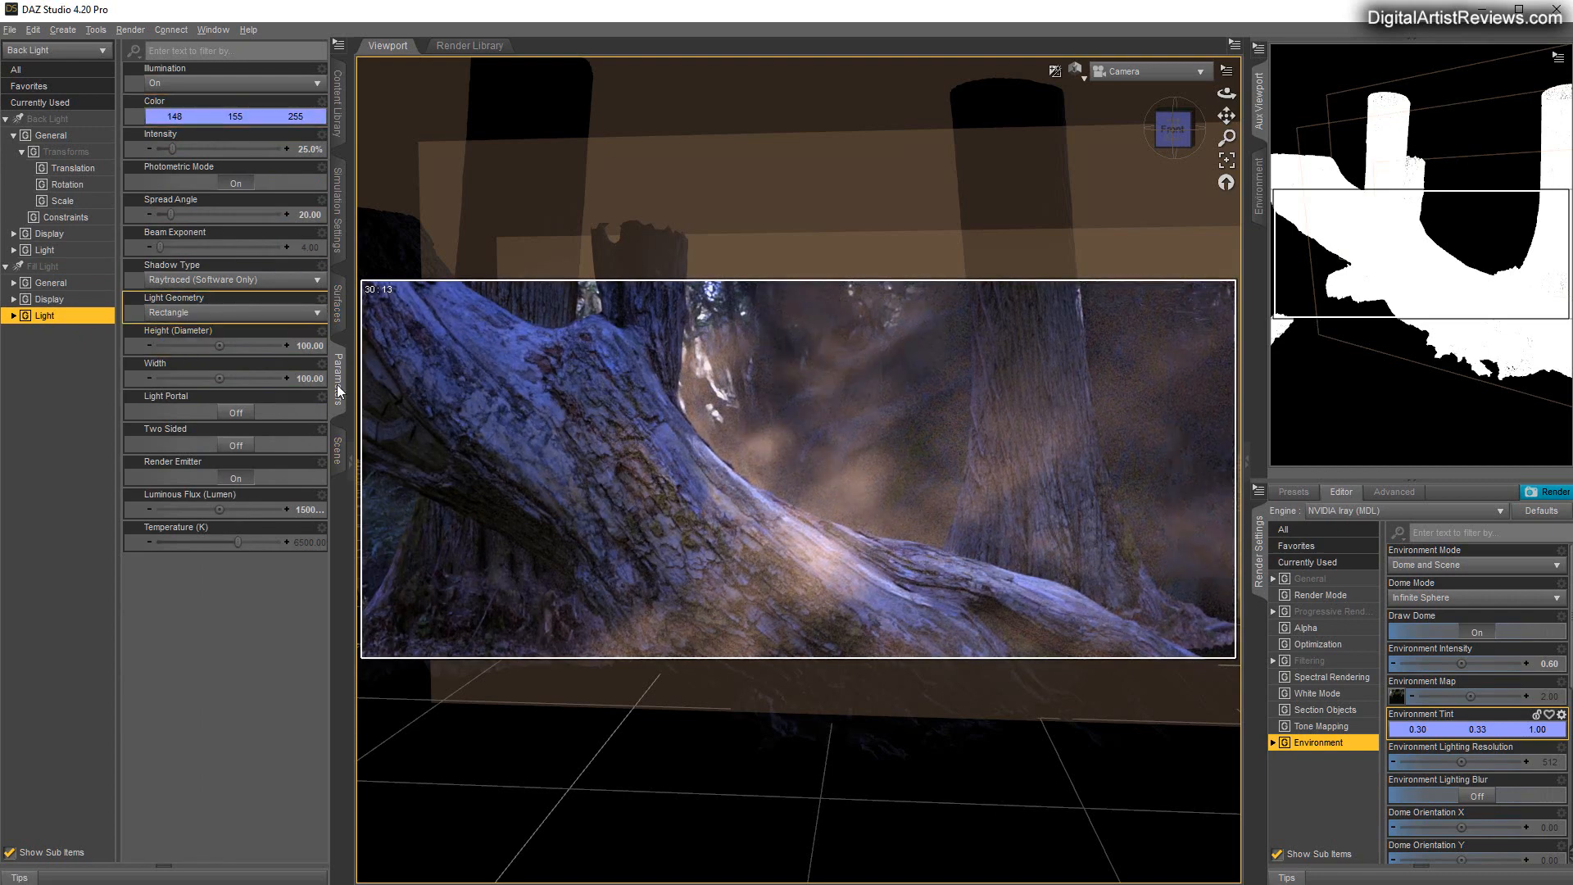
Set the Key Light's Color to pure white, 255, 255, 255
click(337, 449)
click(80, 338)
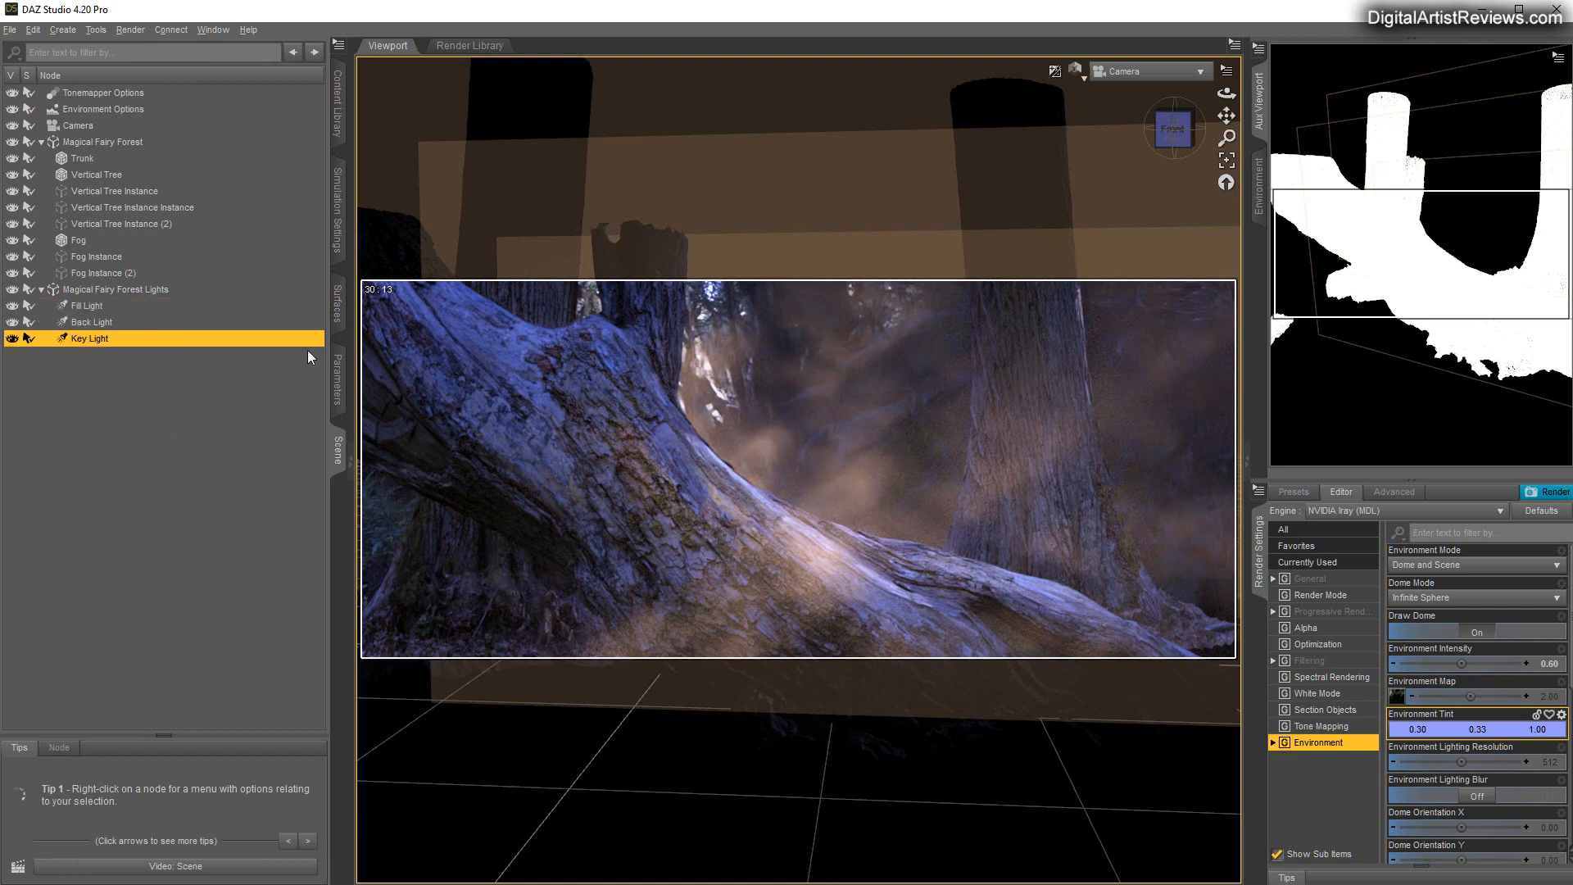
click(337, 378)
click(209, 116)
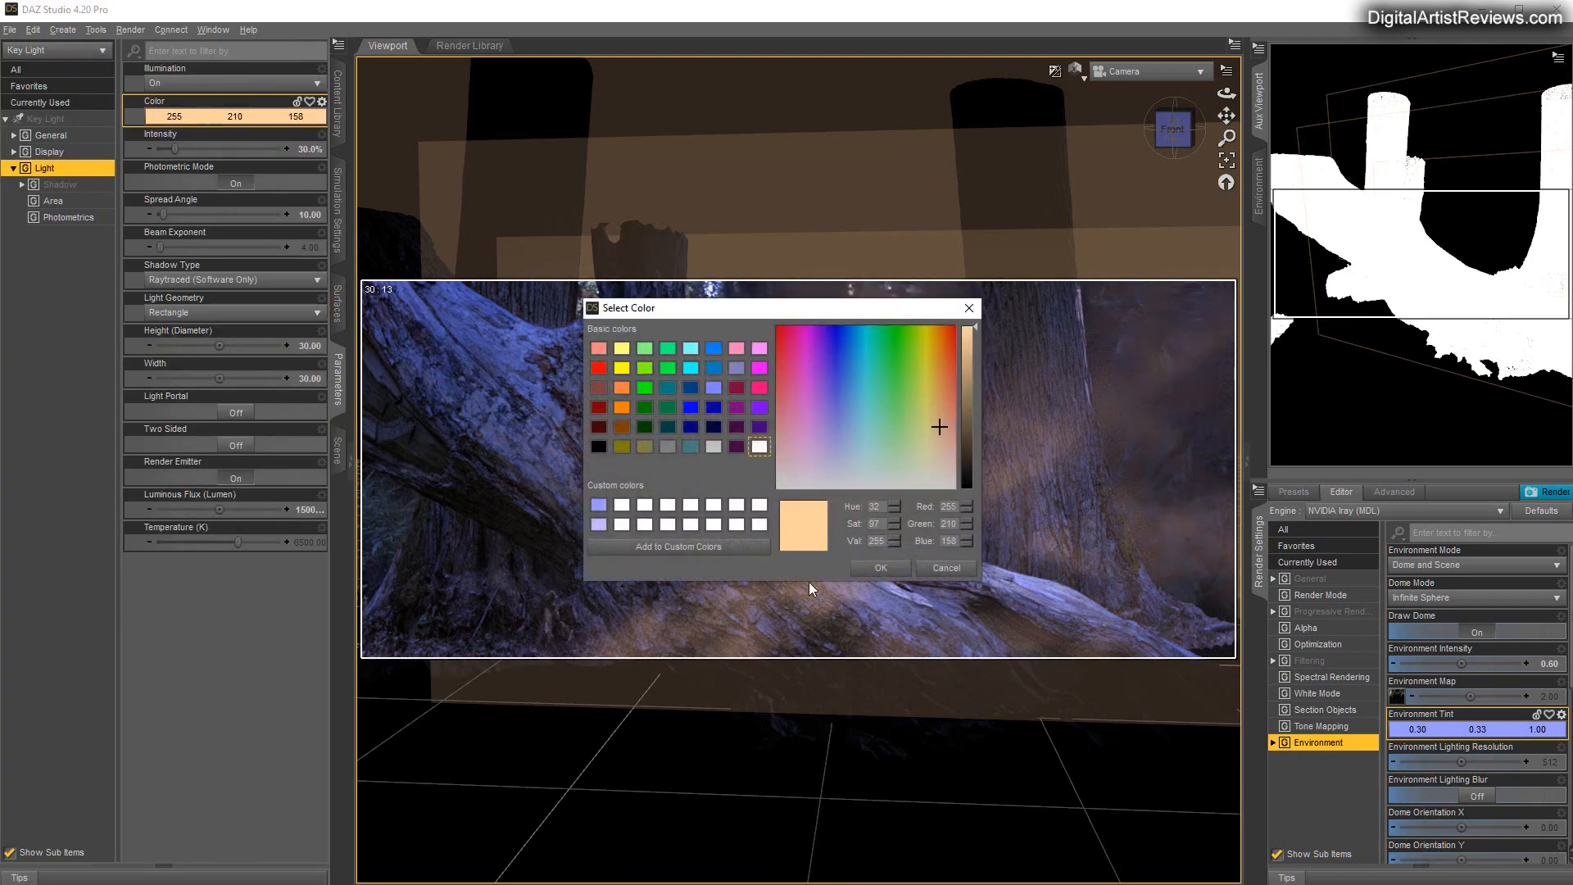
click(759, 446)
click(880, 567)
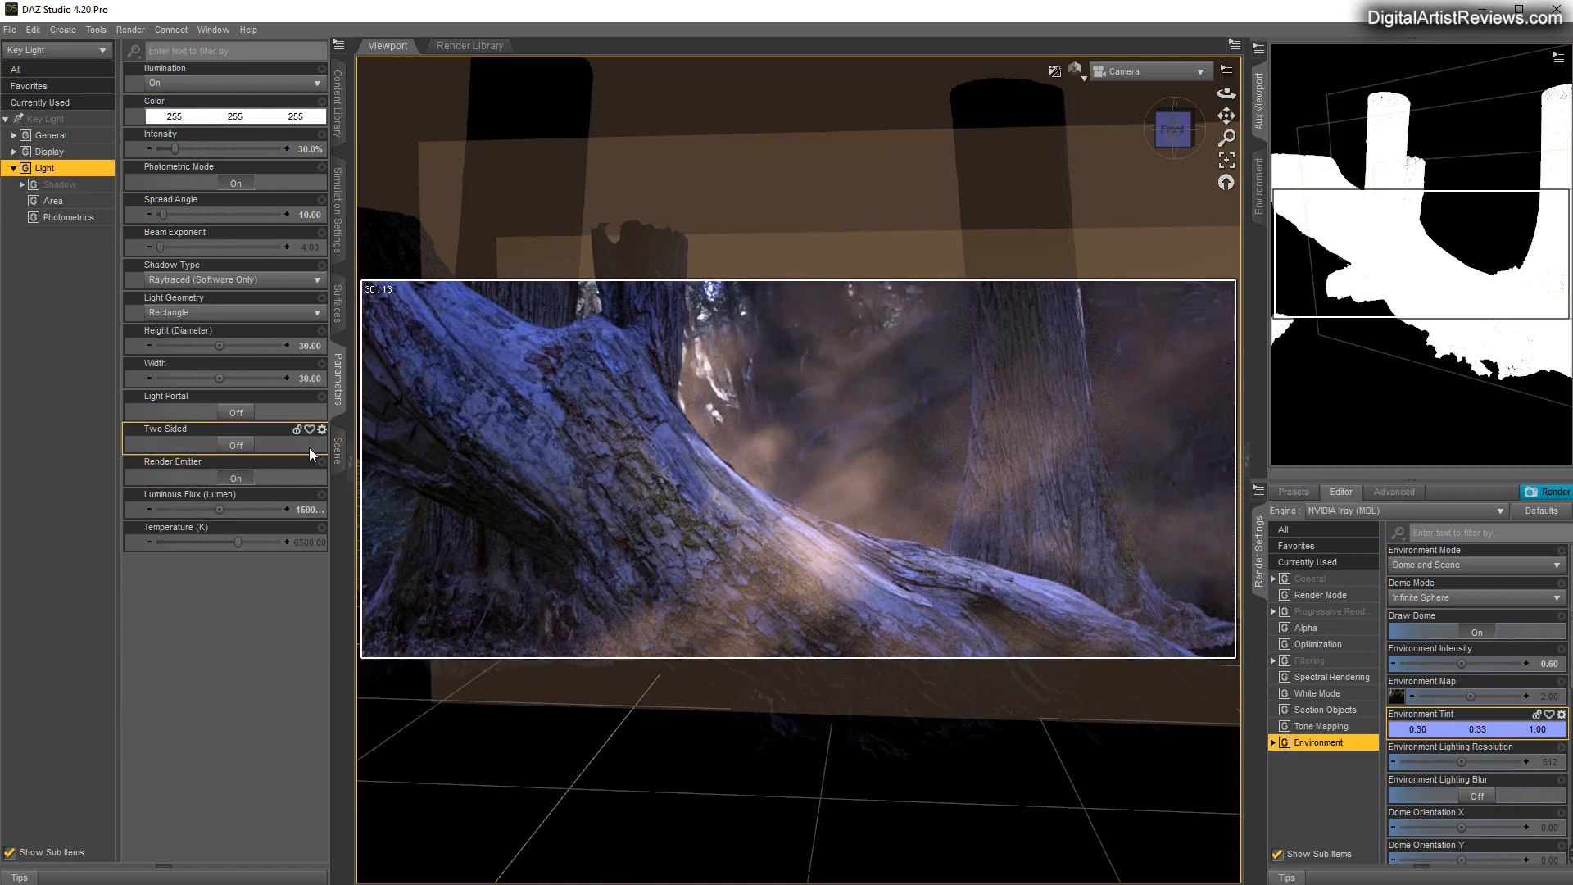
Change the Base Color of the Fog surface to a blue of 0.22, 0.32, 1.00
click(337, 450)
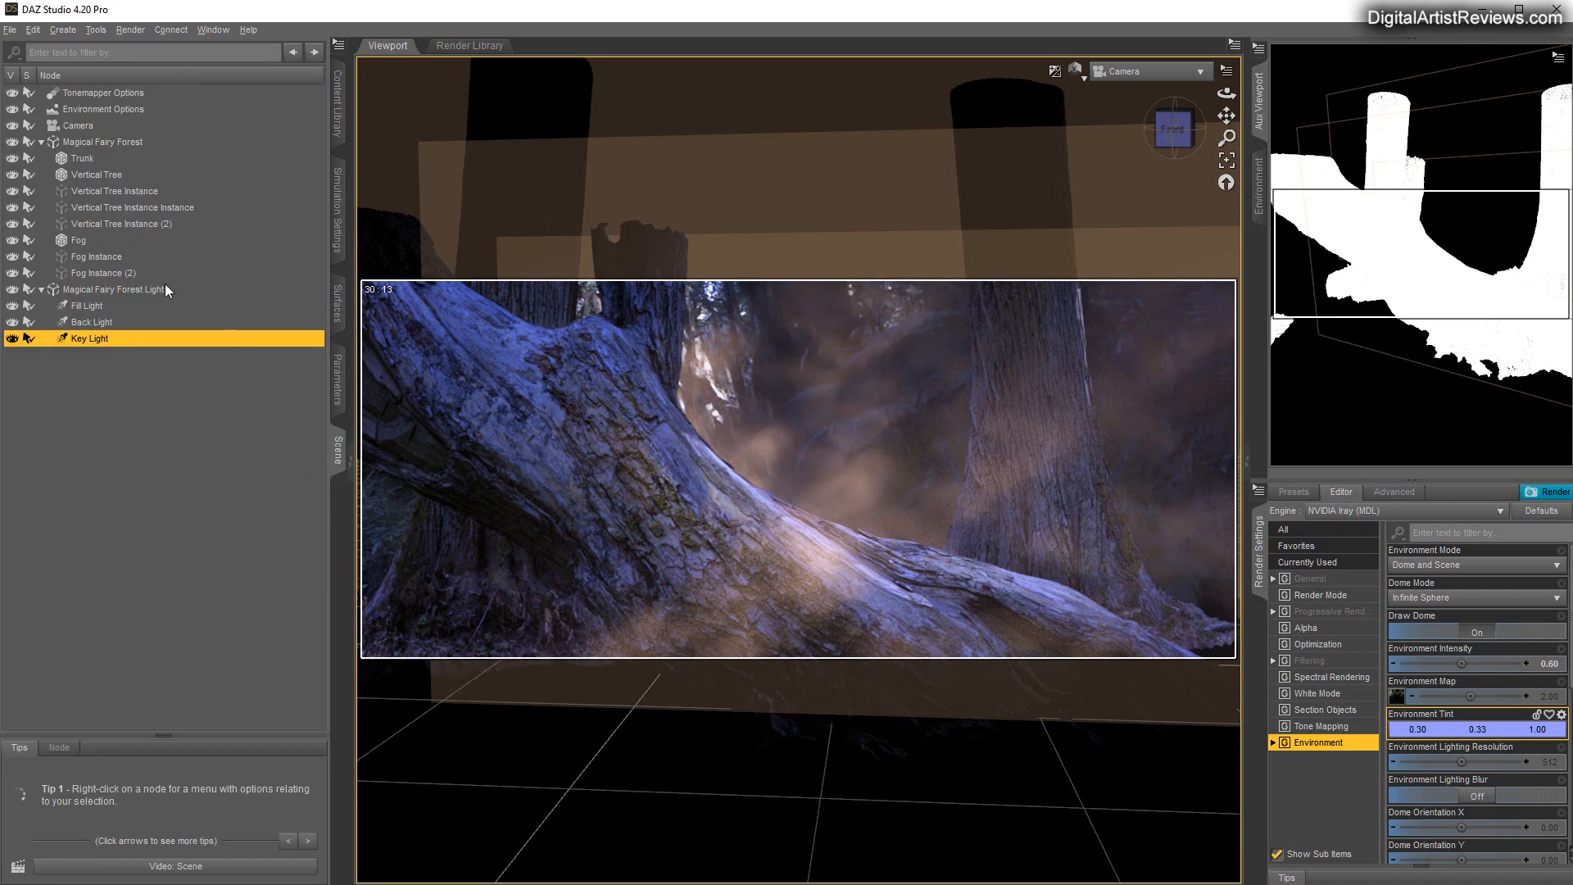
click(80, 240)
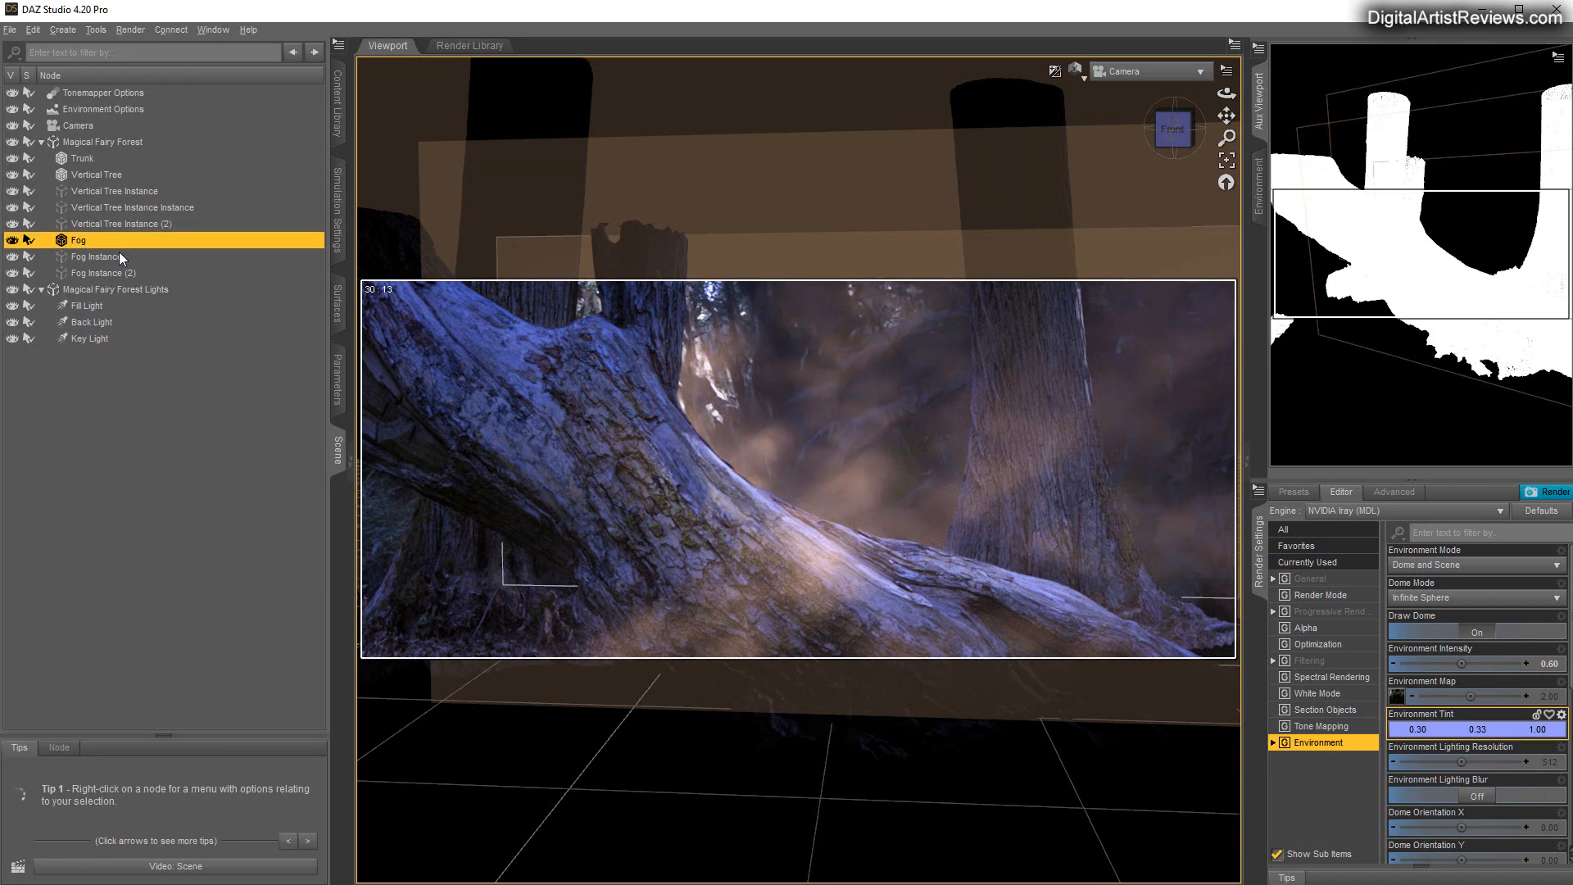
click(338, 305)
click(24, 134)
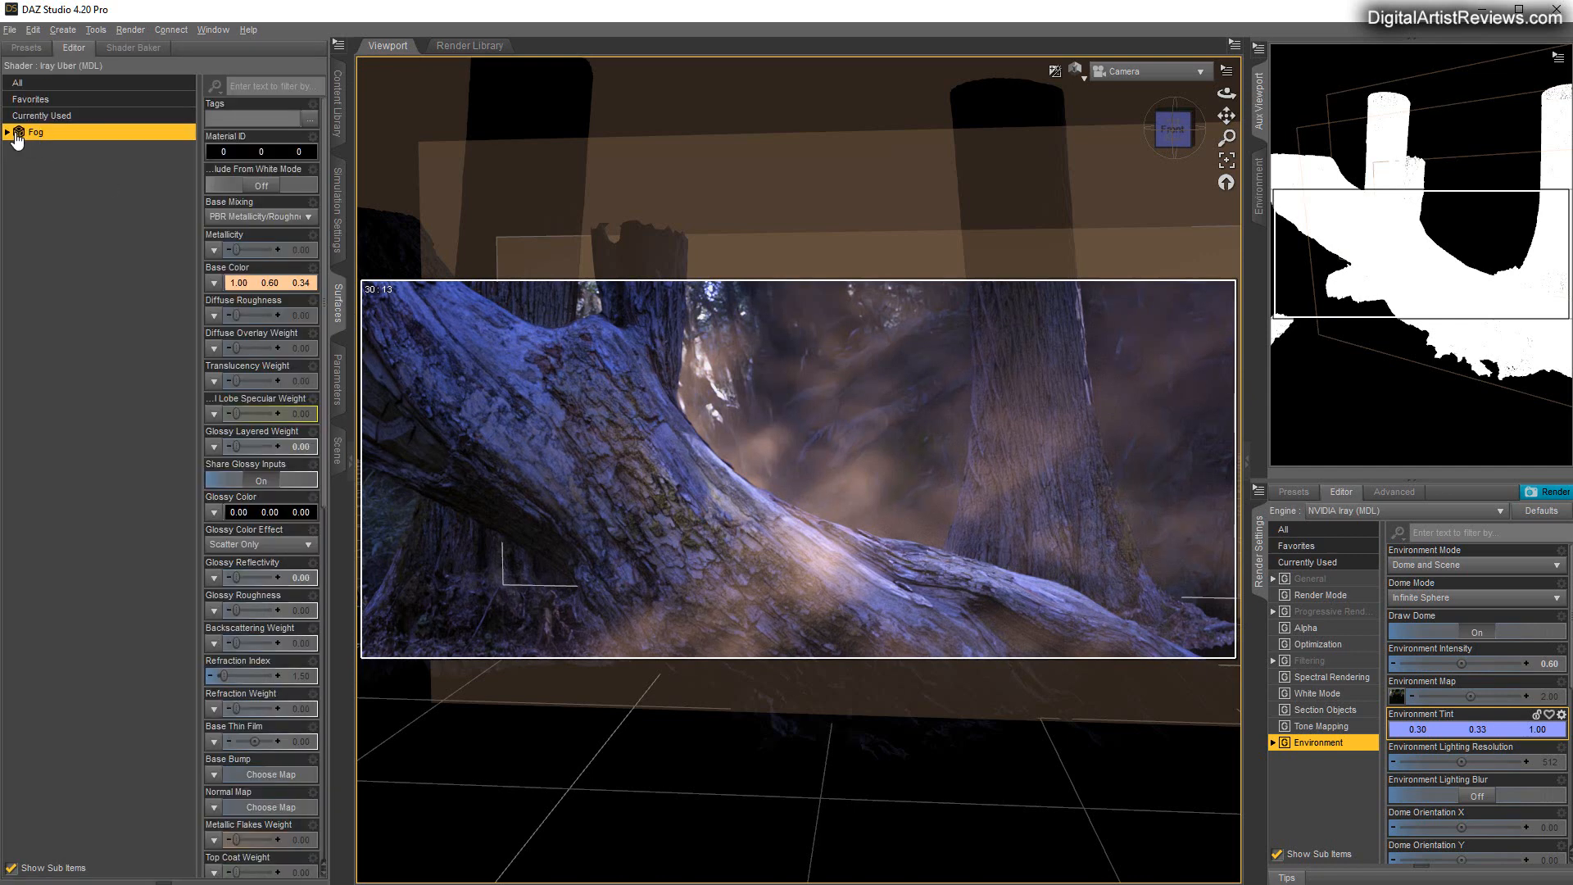
click(260, 284)
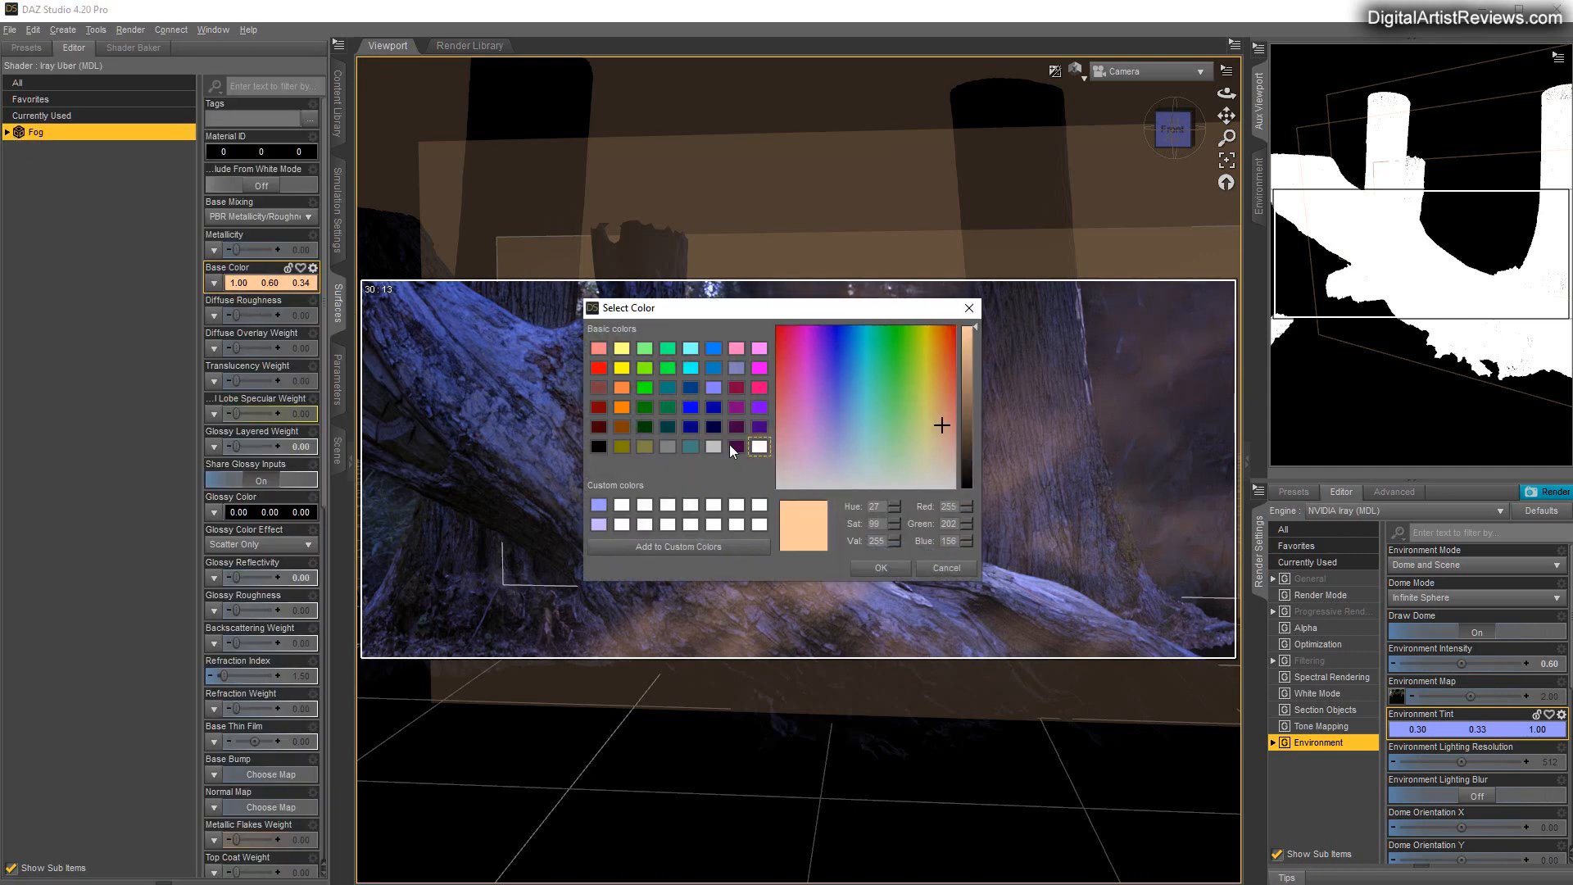
click(714, 389)
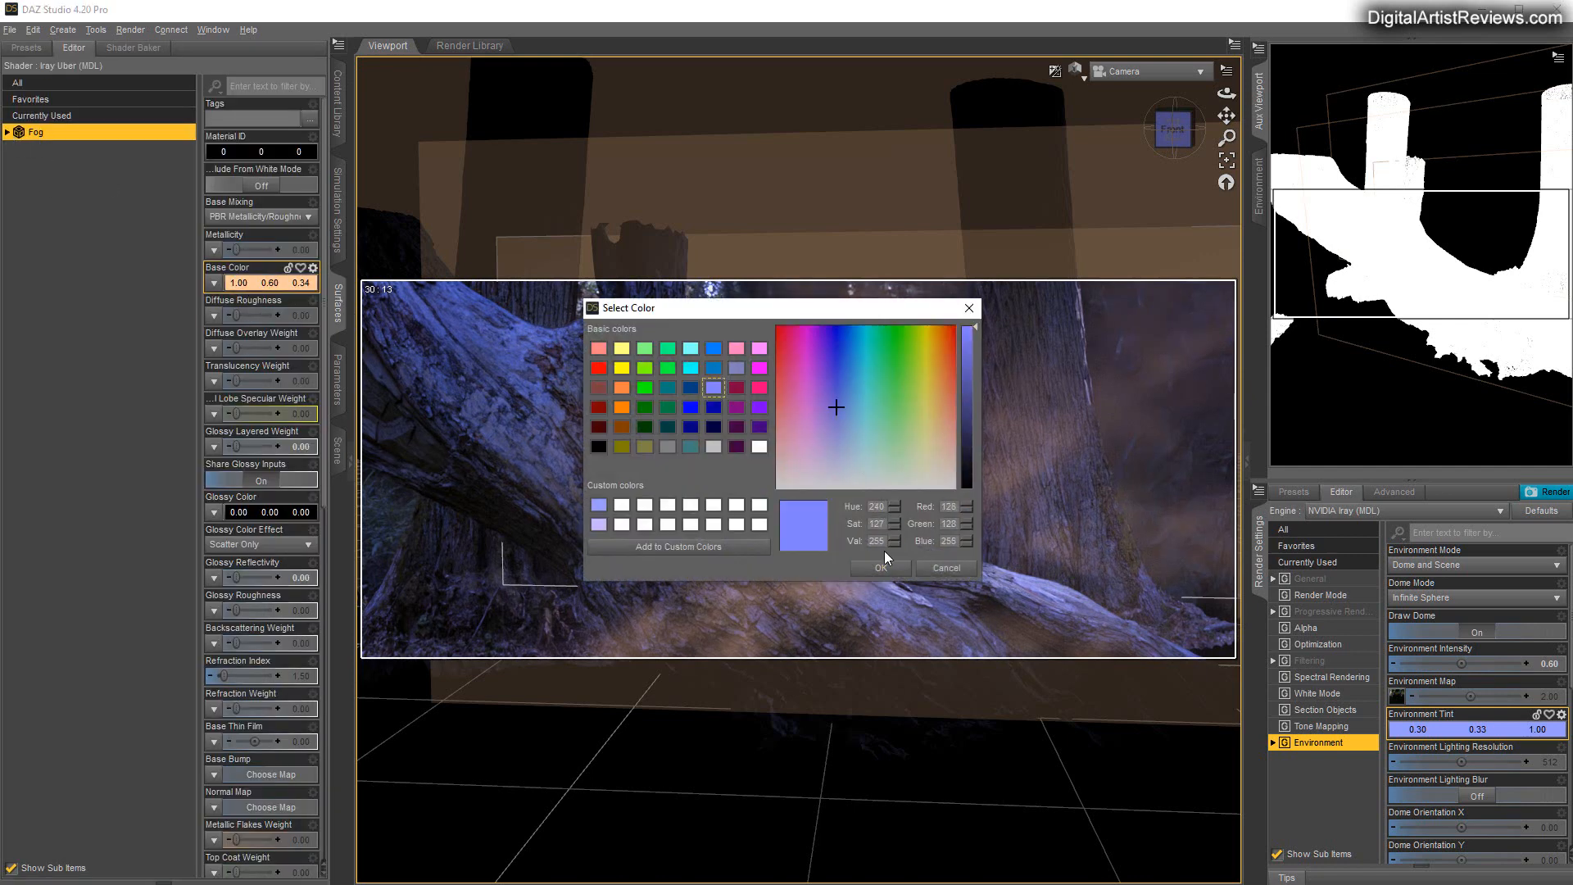
drag(839, 405, 836, 410)
click(883, 569)
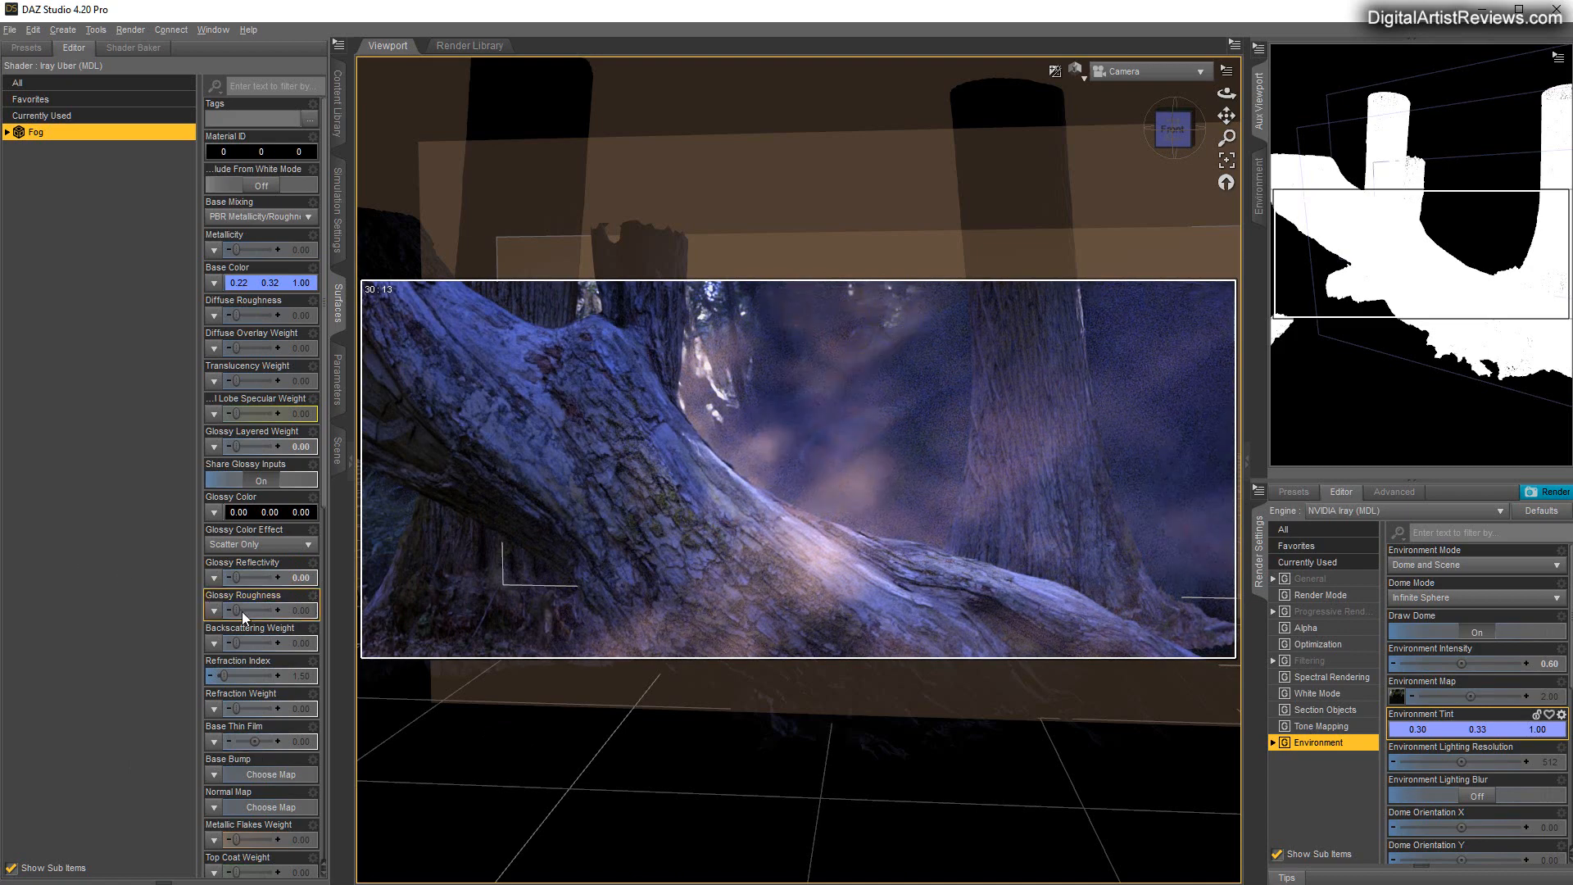
Set the Fog surface's Emission Color to the custom light blue of 0.30, 0.33, 1.00
scroll(243, 617, down, 8)
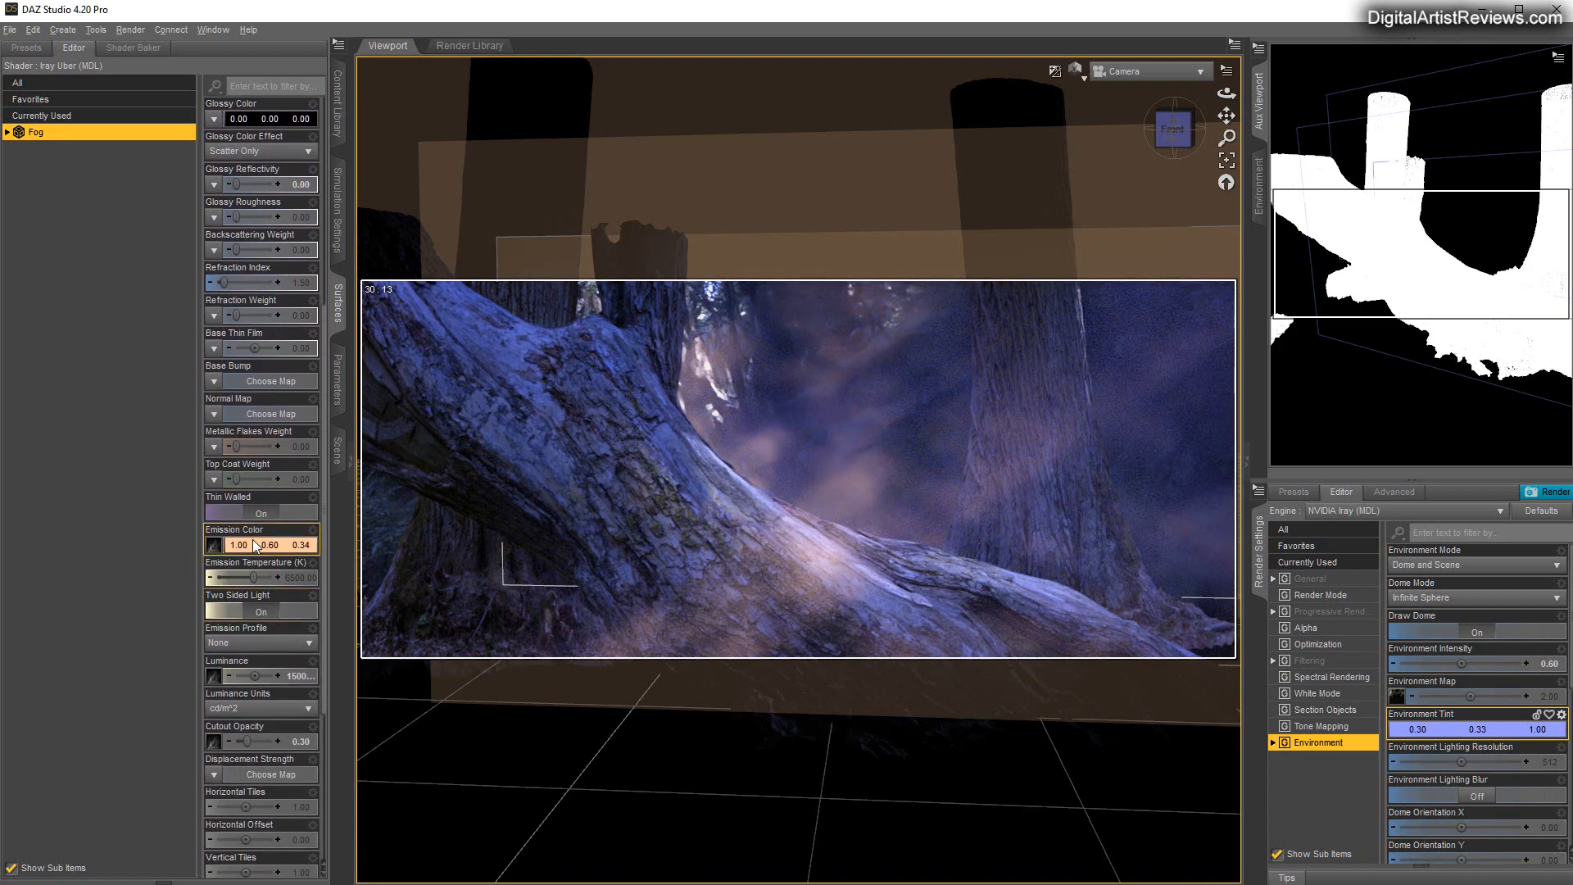
click(255, 546)
click(598, 504)
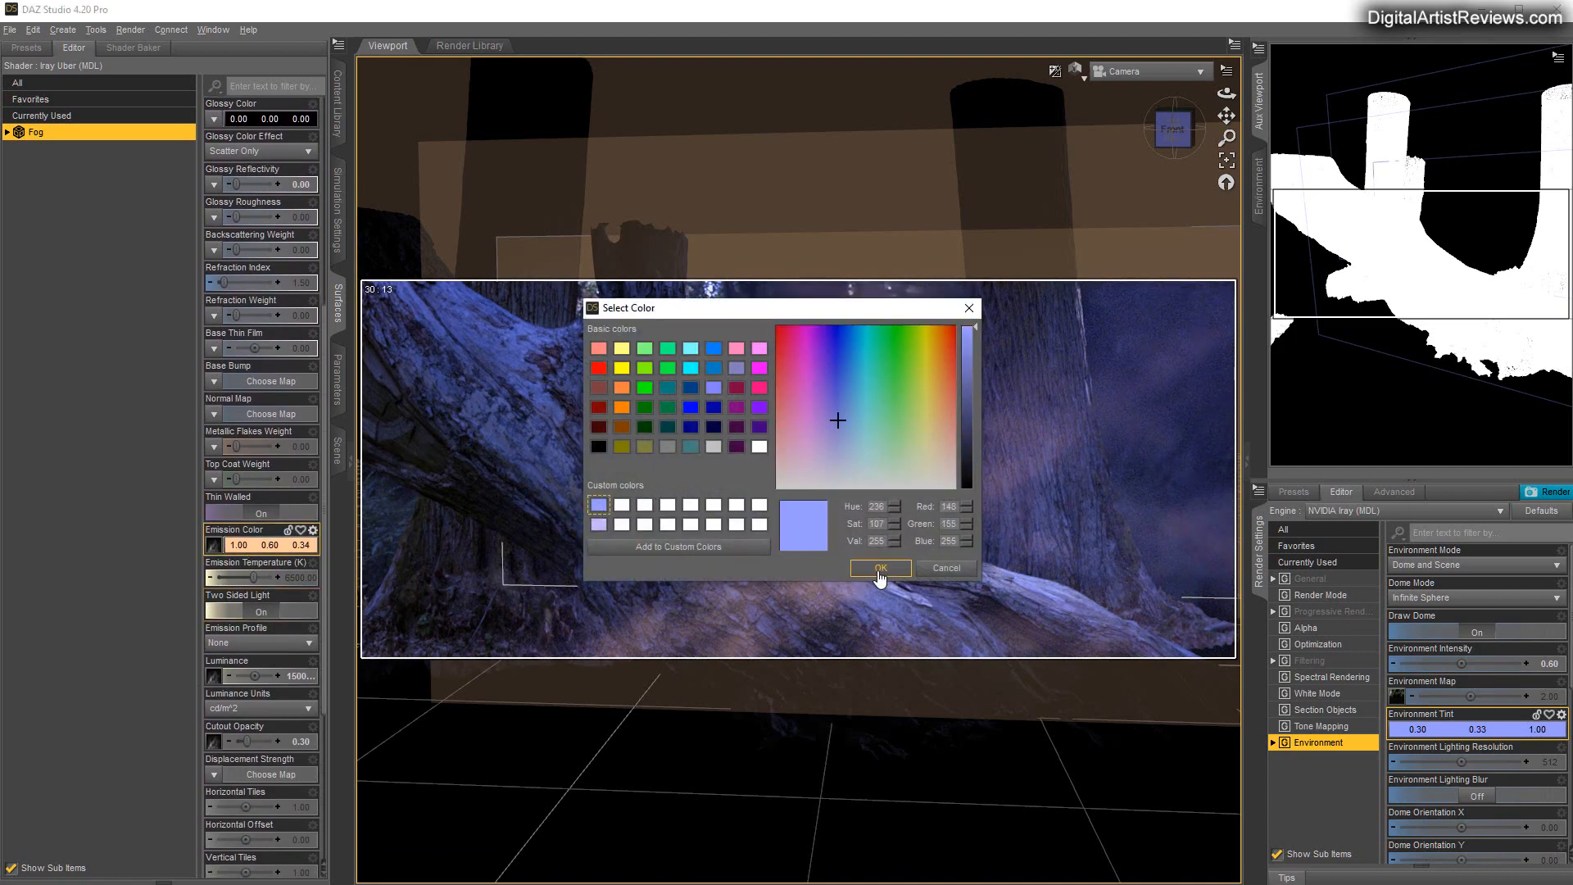
click(878, 571)
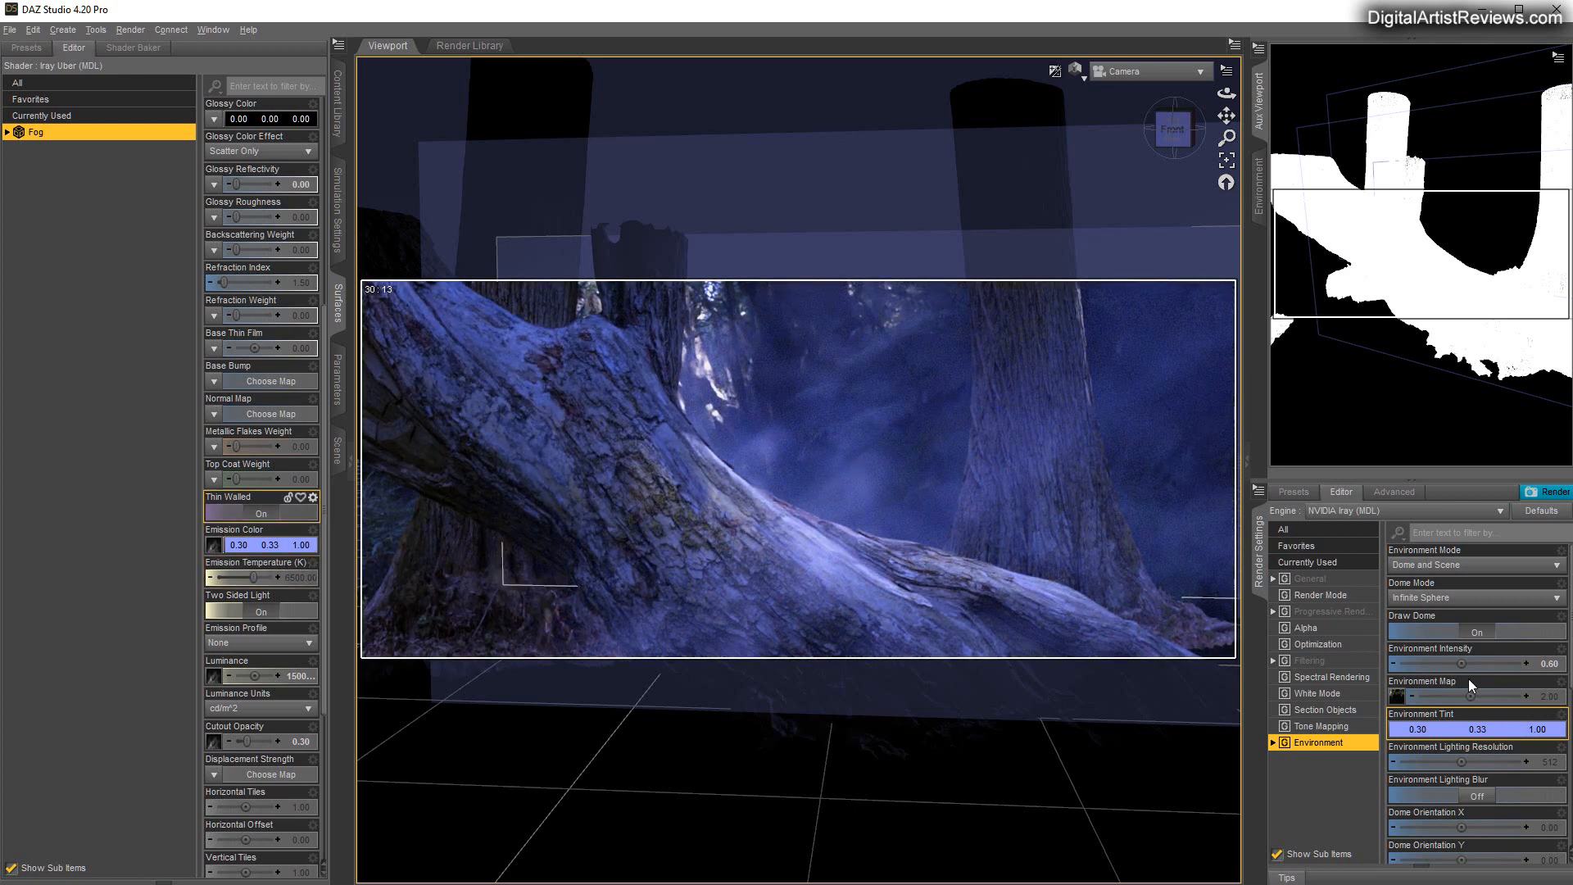
Lower the Environment Intensity to 0.30 and further to 0.10 for a darker scene
click(1546, 668)
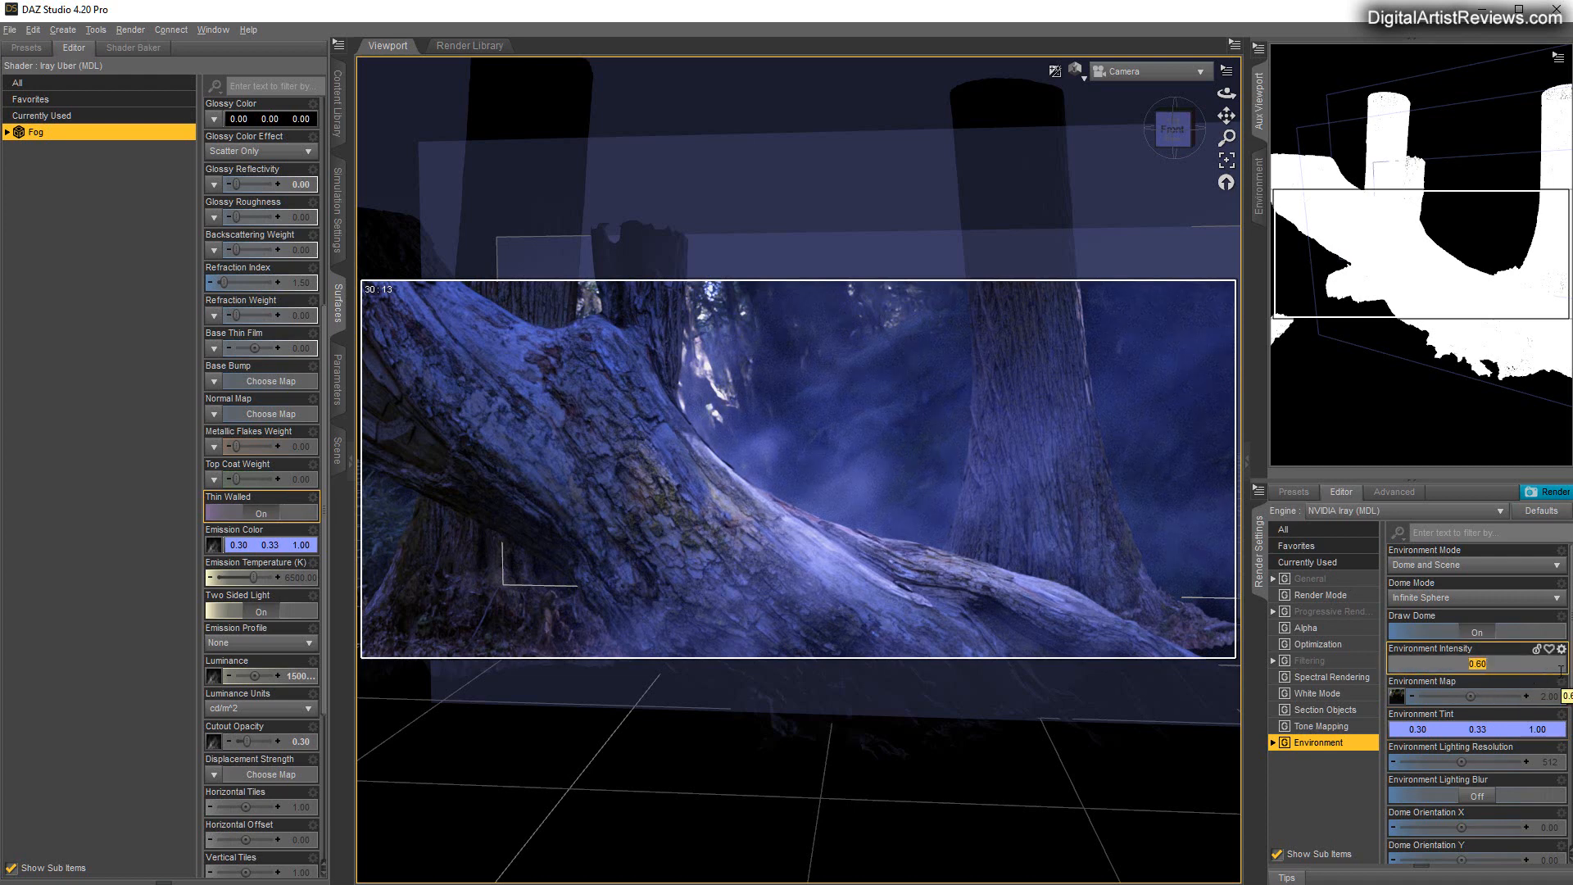
text(0.3)
key(Return)
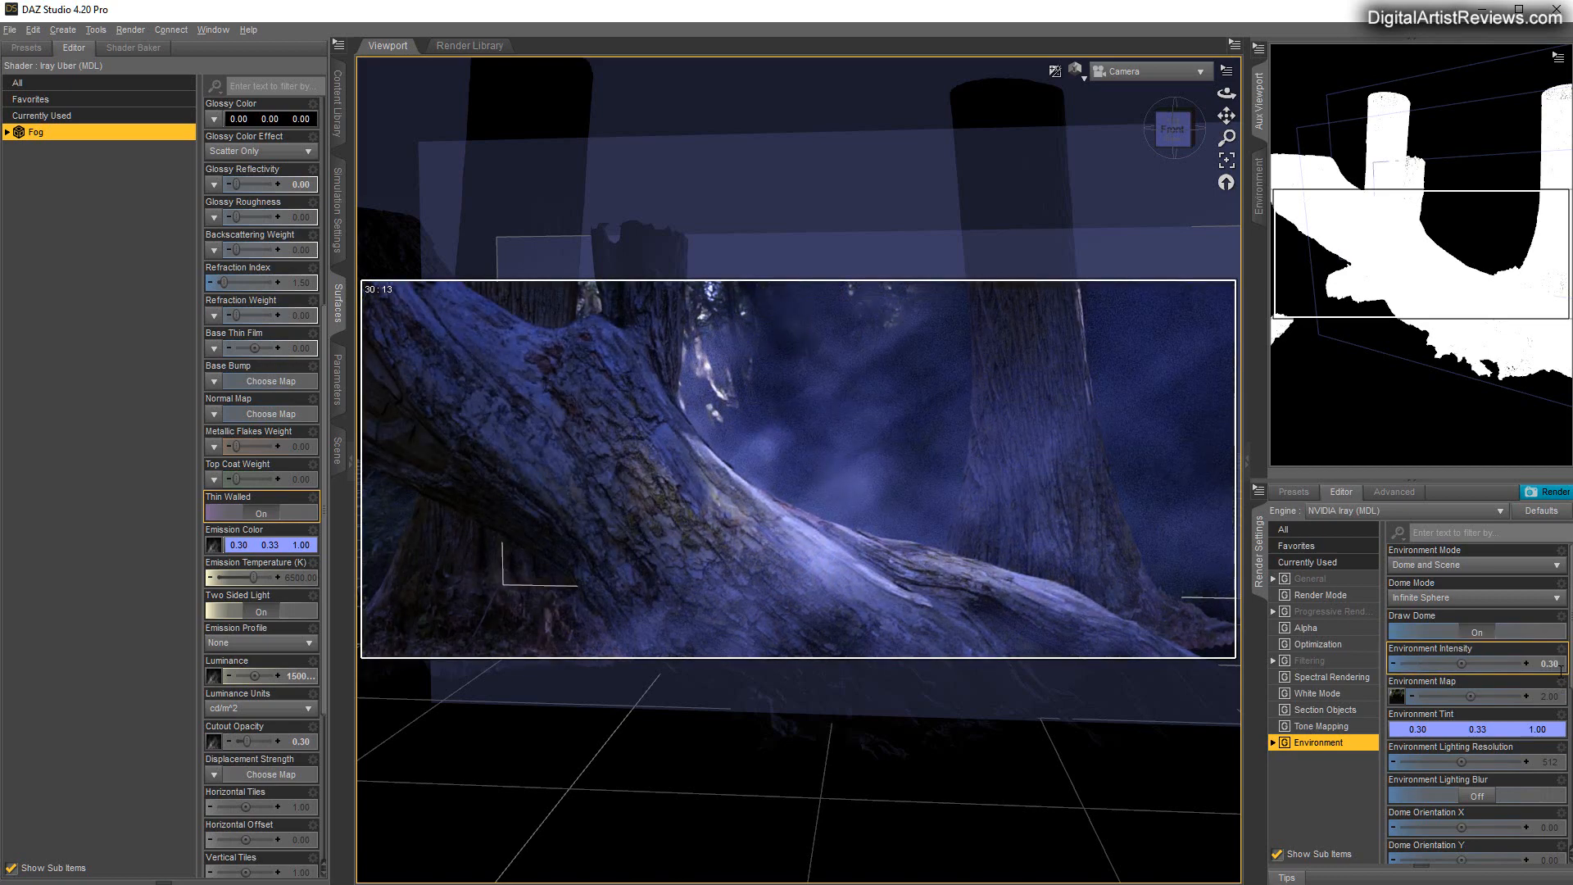
double_click(1548, 663)
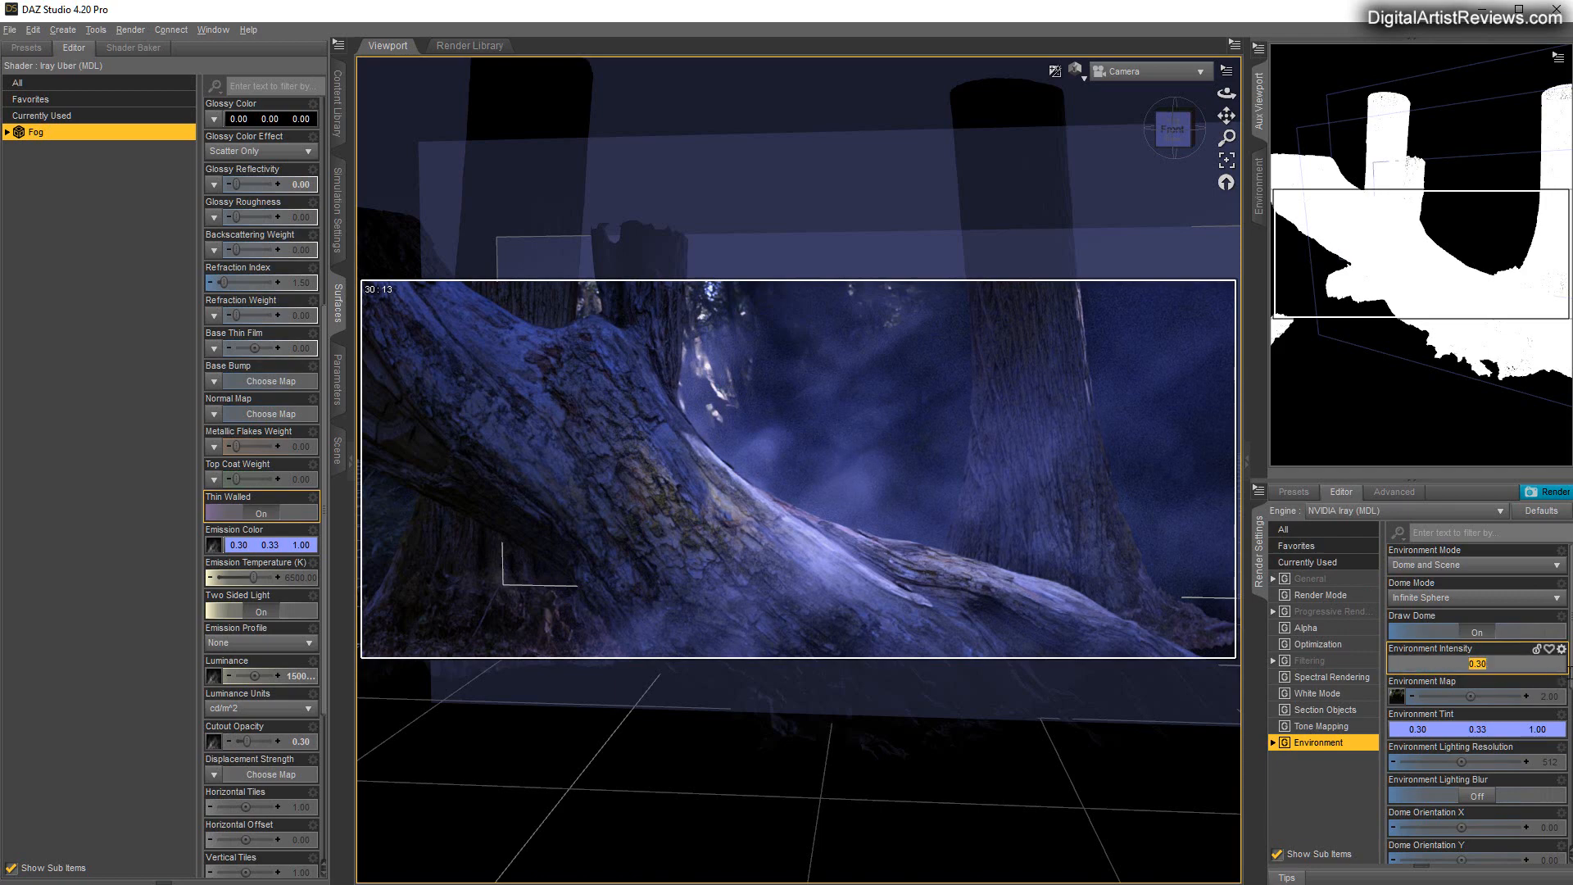
text(0.1)
key(Return)
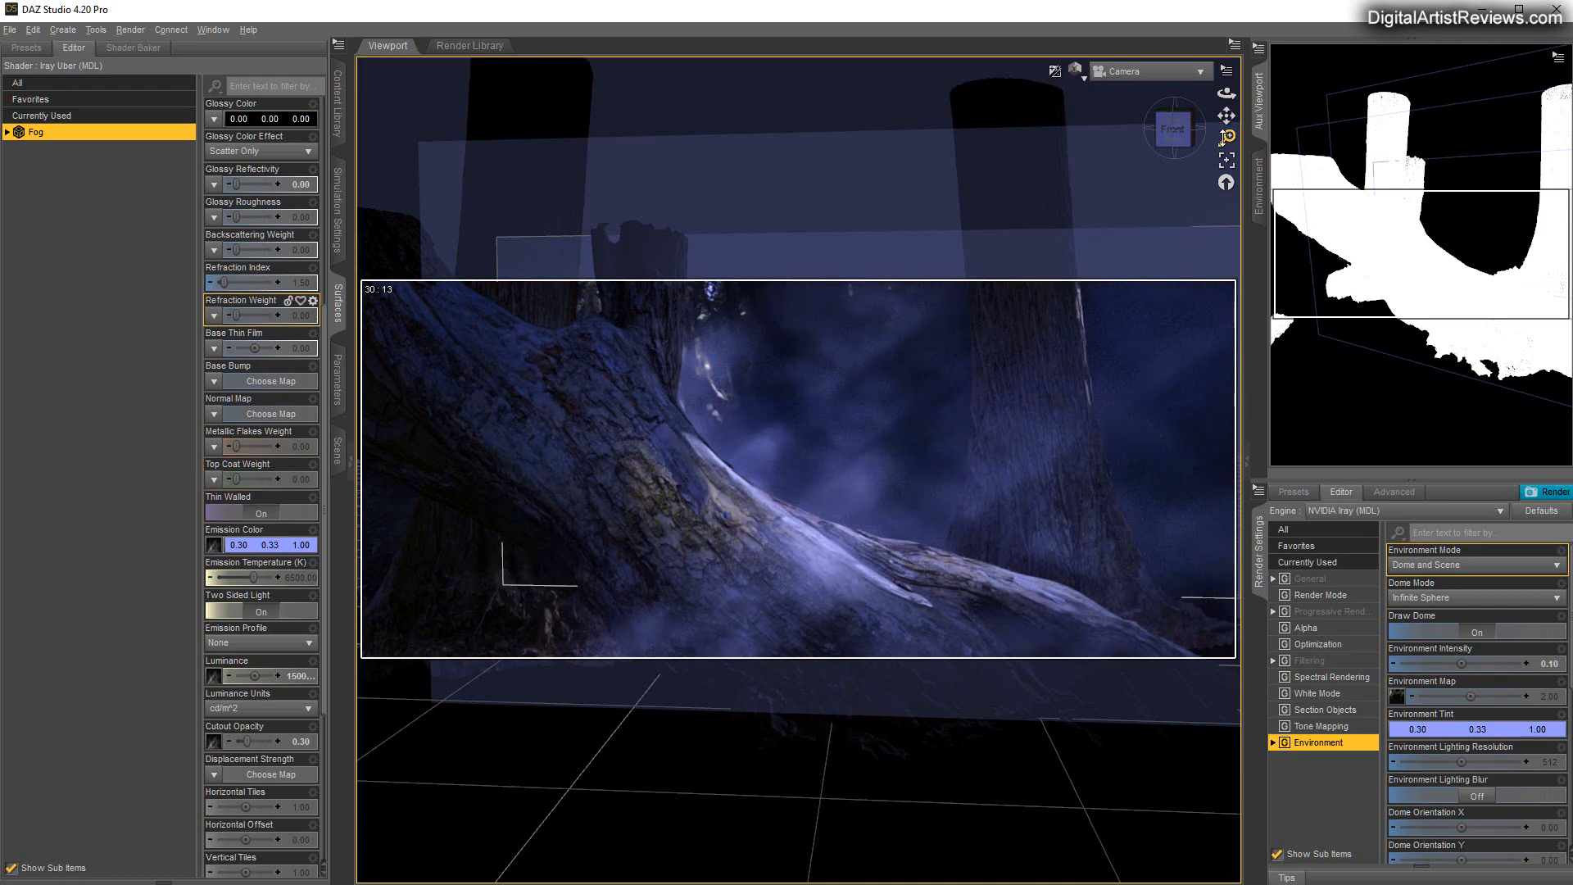
Orbit and dolly the Camera to a closer, slightly angled front view of the trunk and its sloping root
drag(1223, 138, 1223, 162)
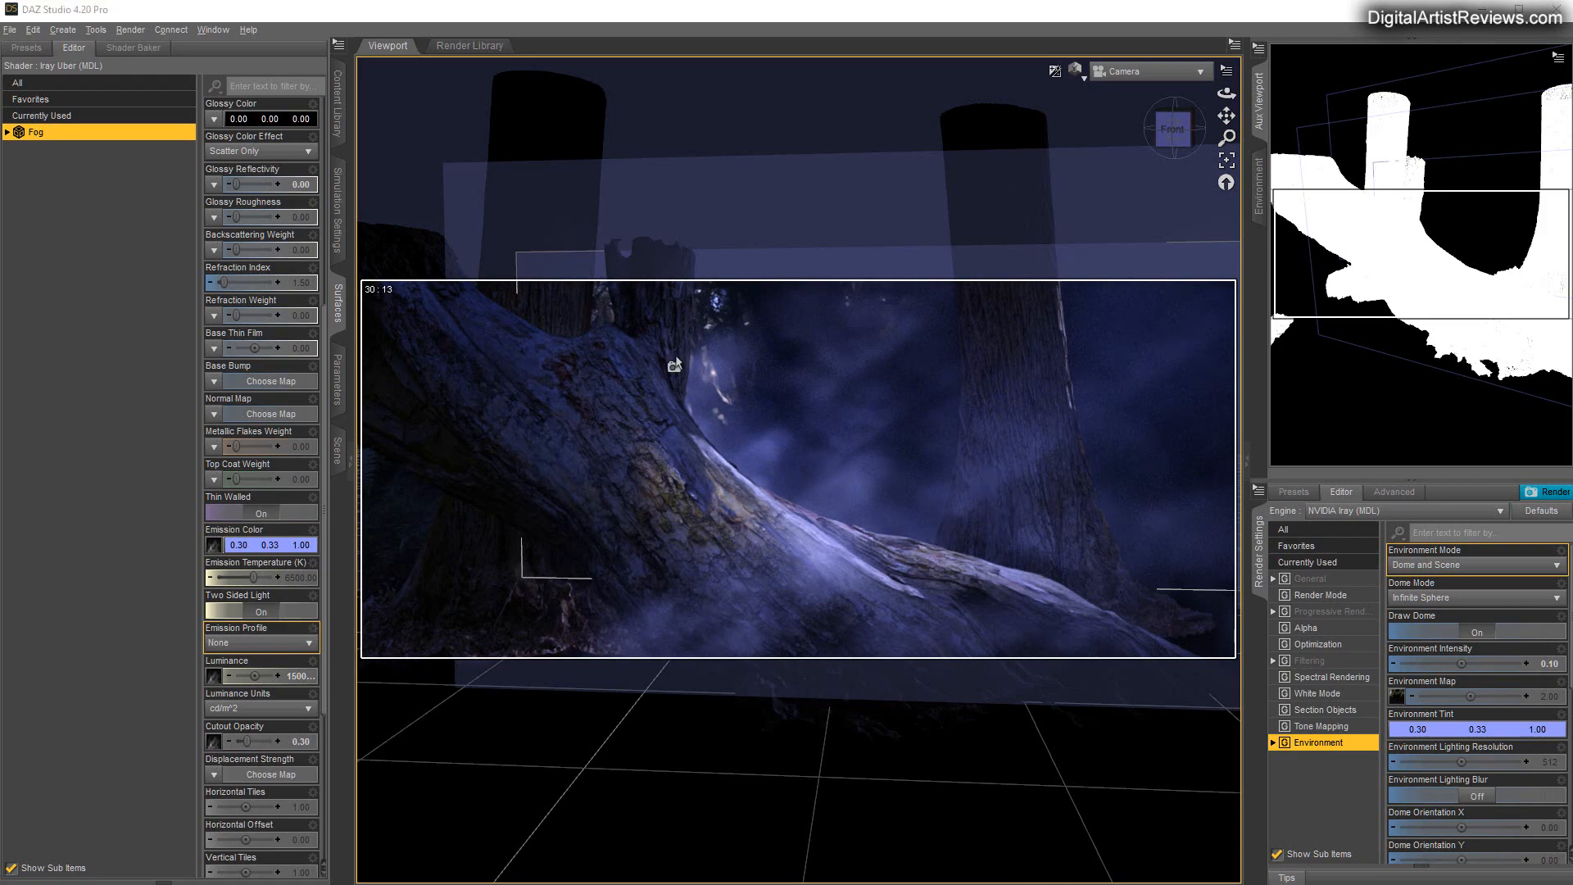
drag(1226, 94, 1167, 95)
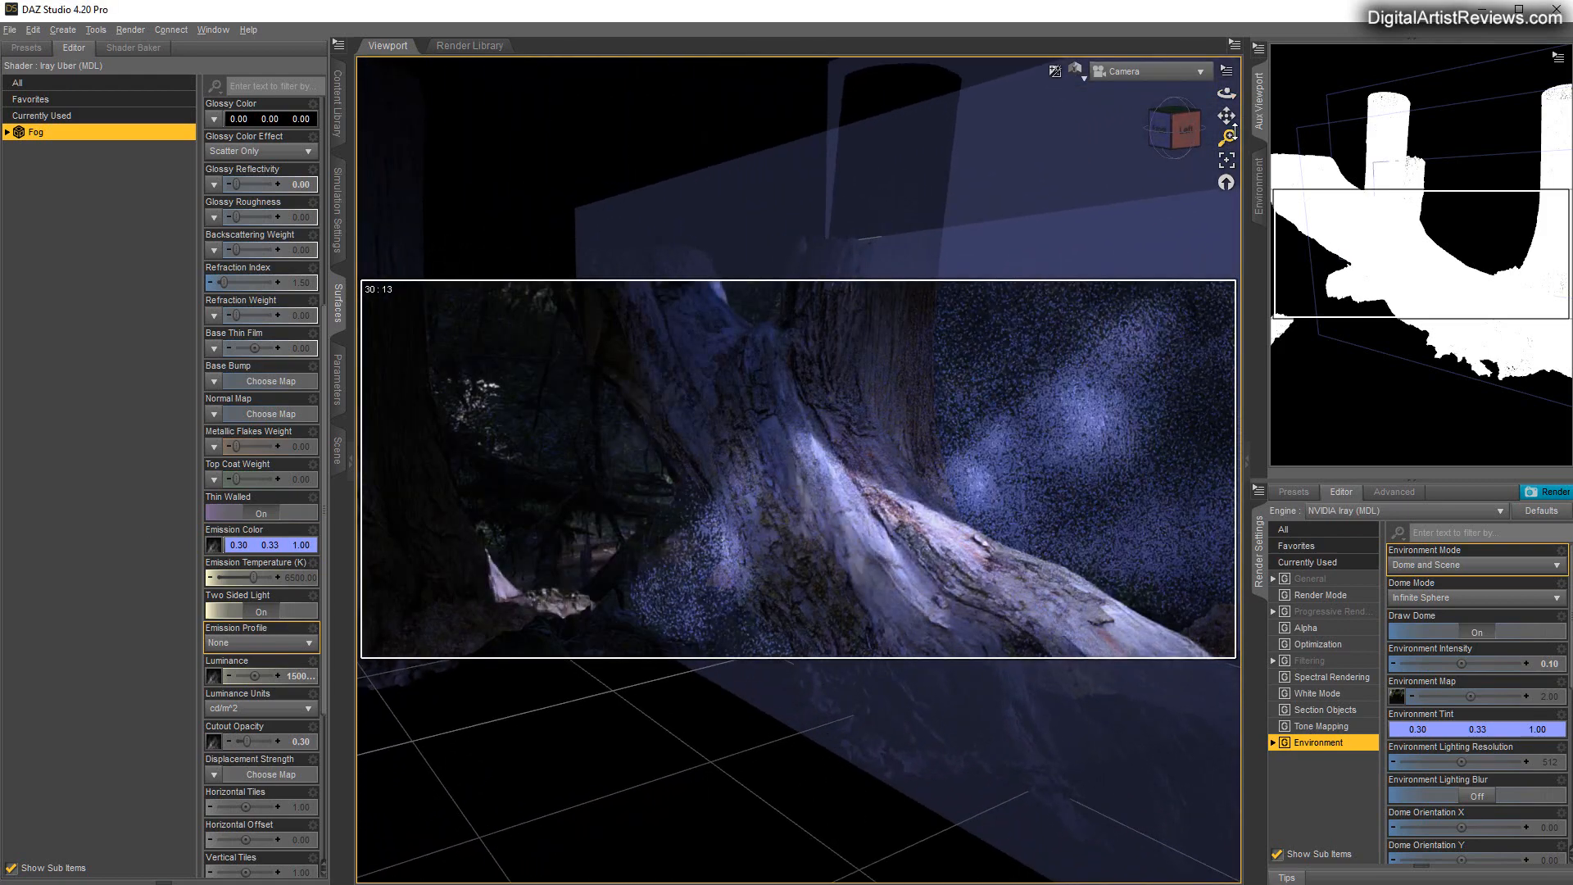
drag(1226, 137, 1237, 93)
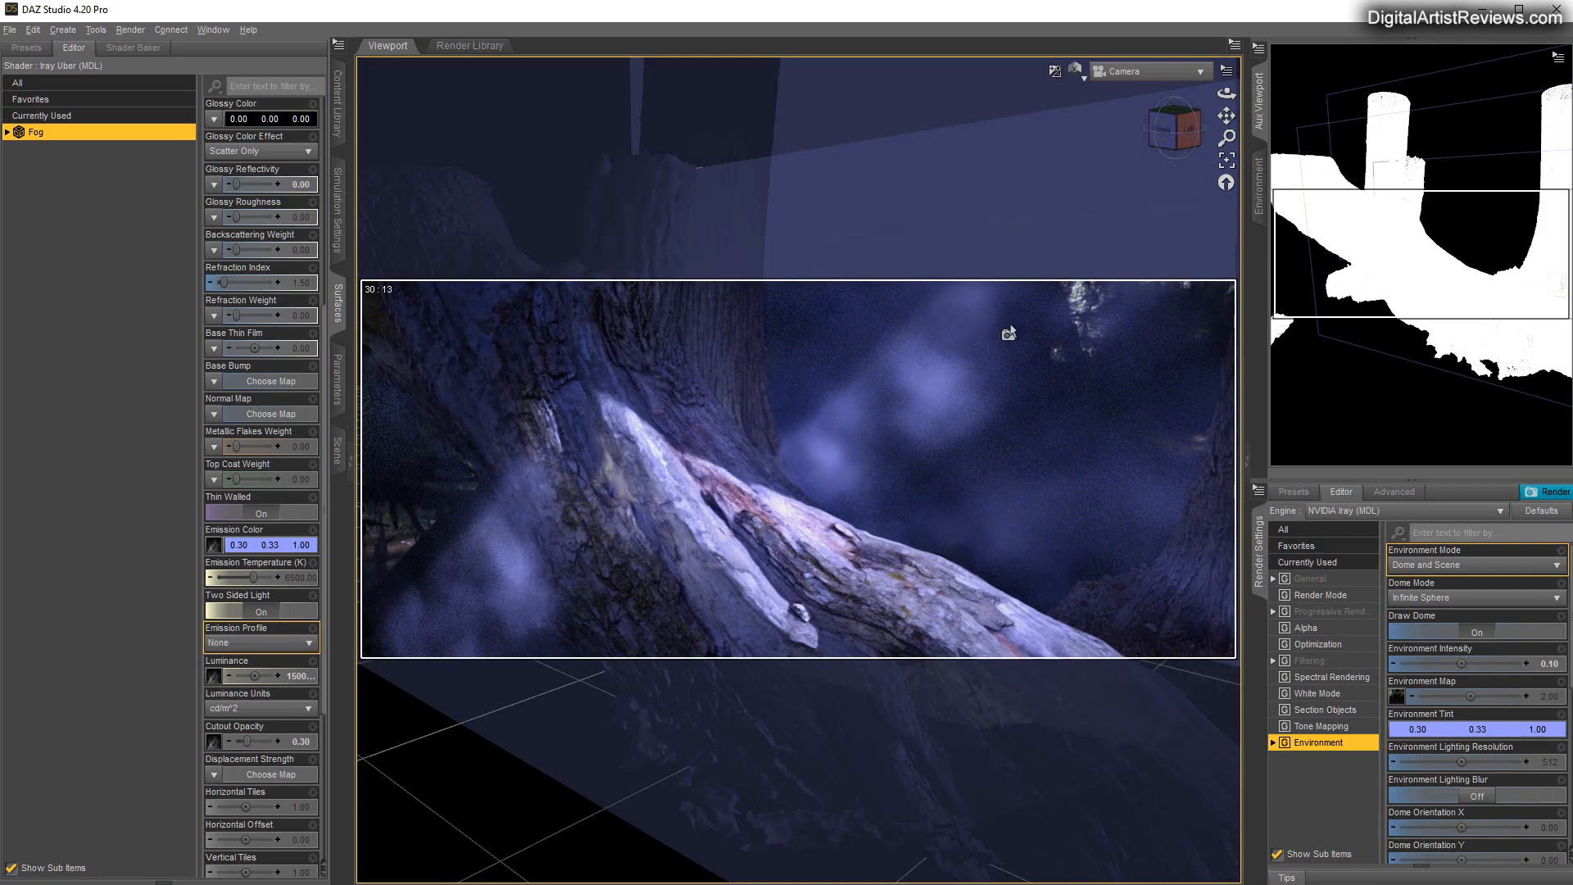
drag(1227, 94, 1233, 93)
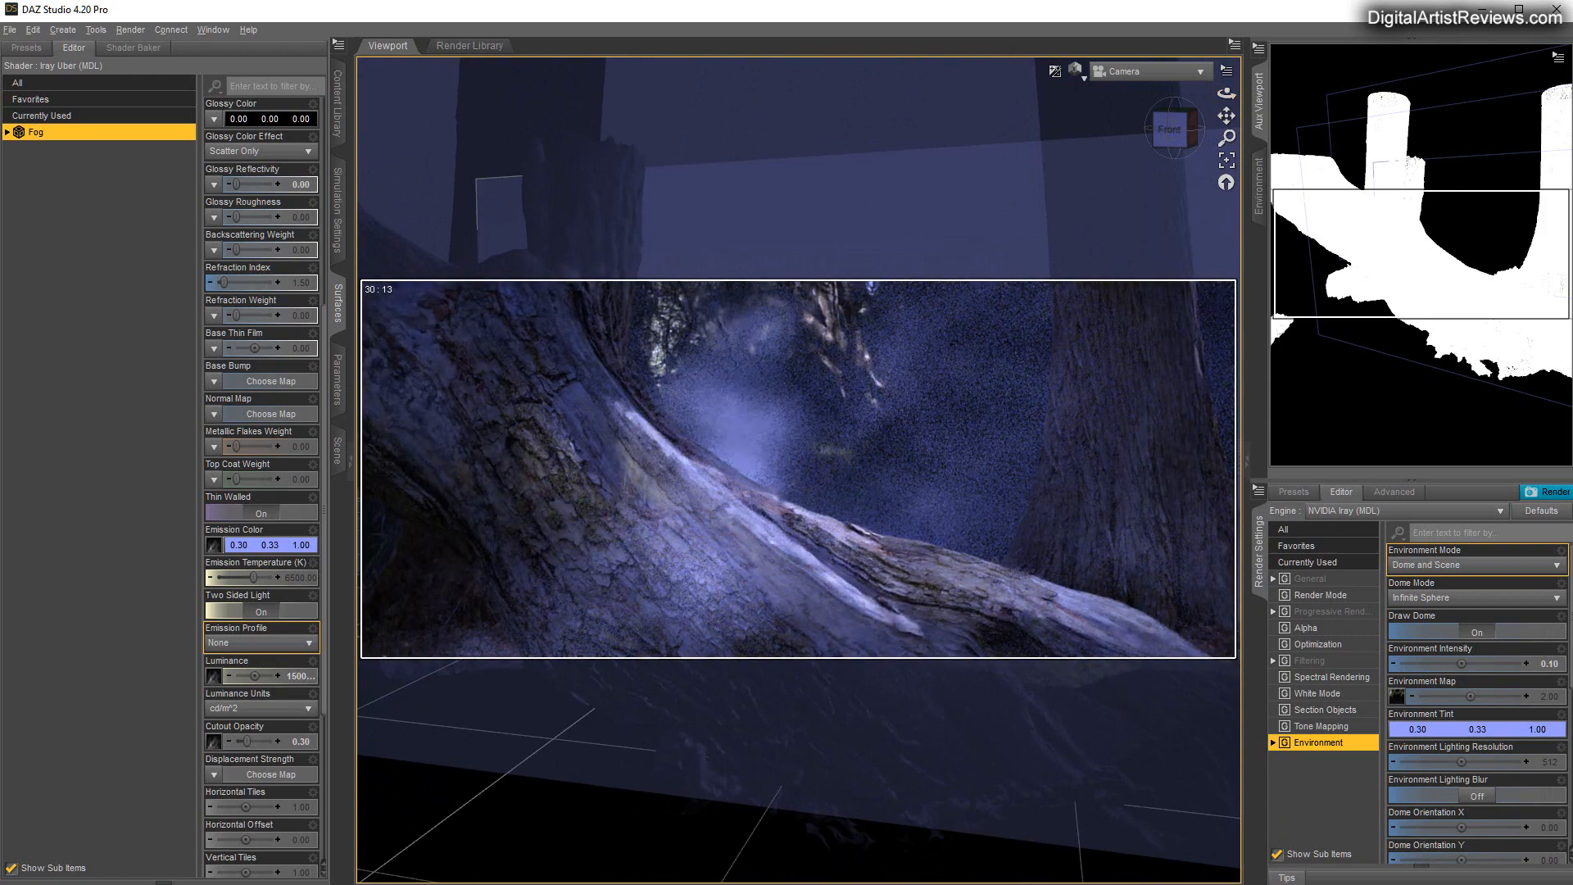
Turn on Depth of Field for the Camera
click(337, 453)
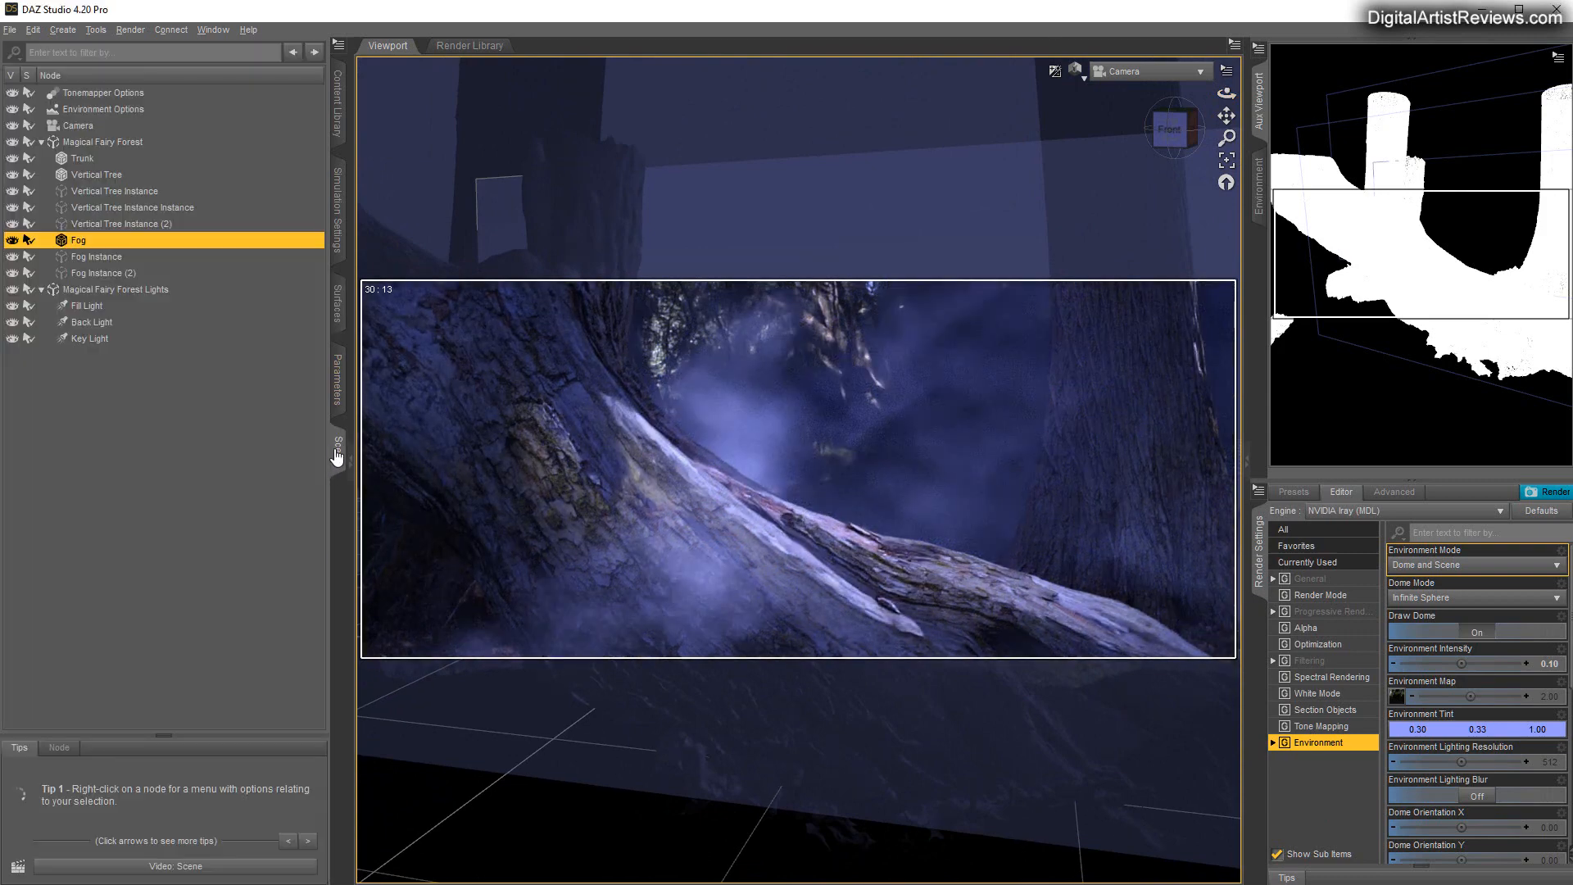
click(78, 127)
click(336, 379)
click(43, 249)
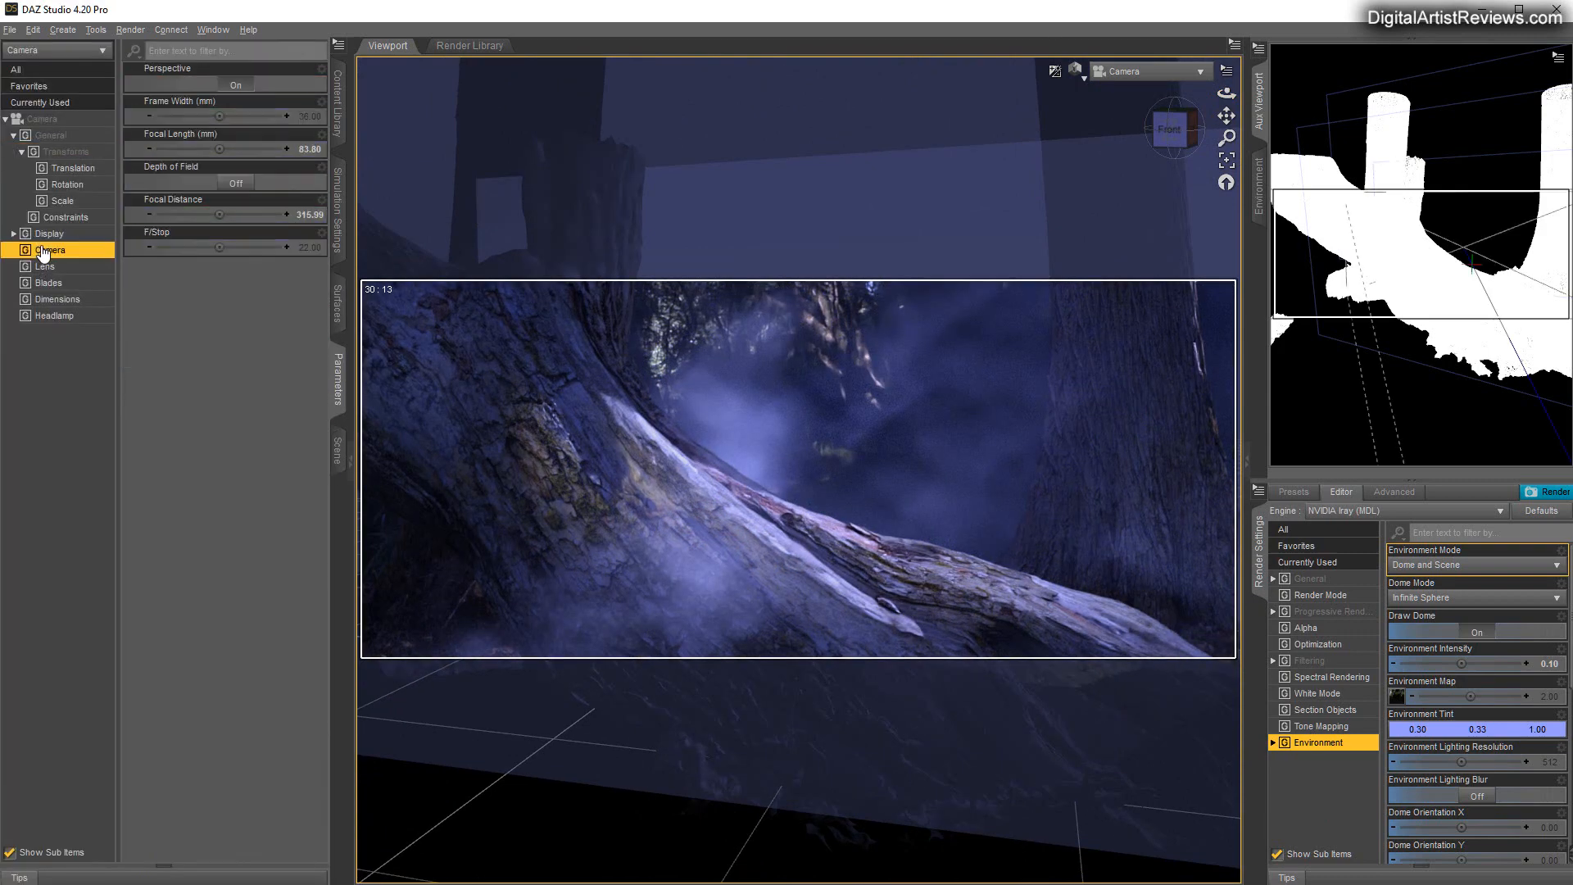
click(236, 182)
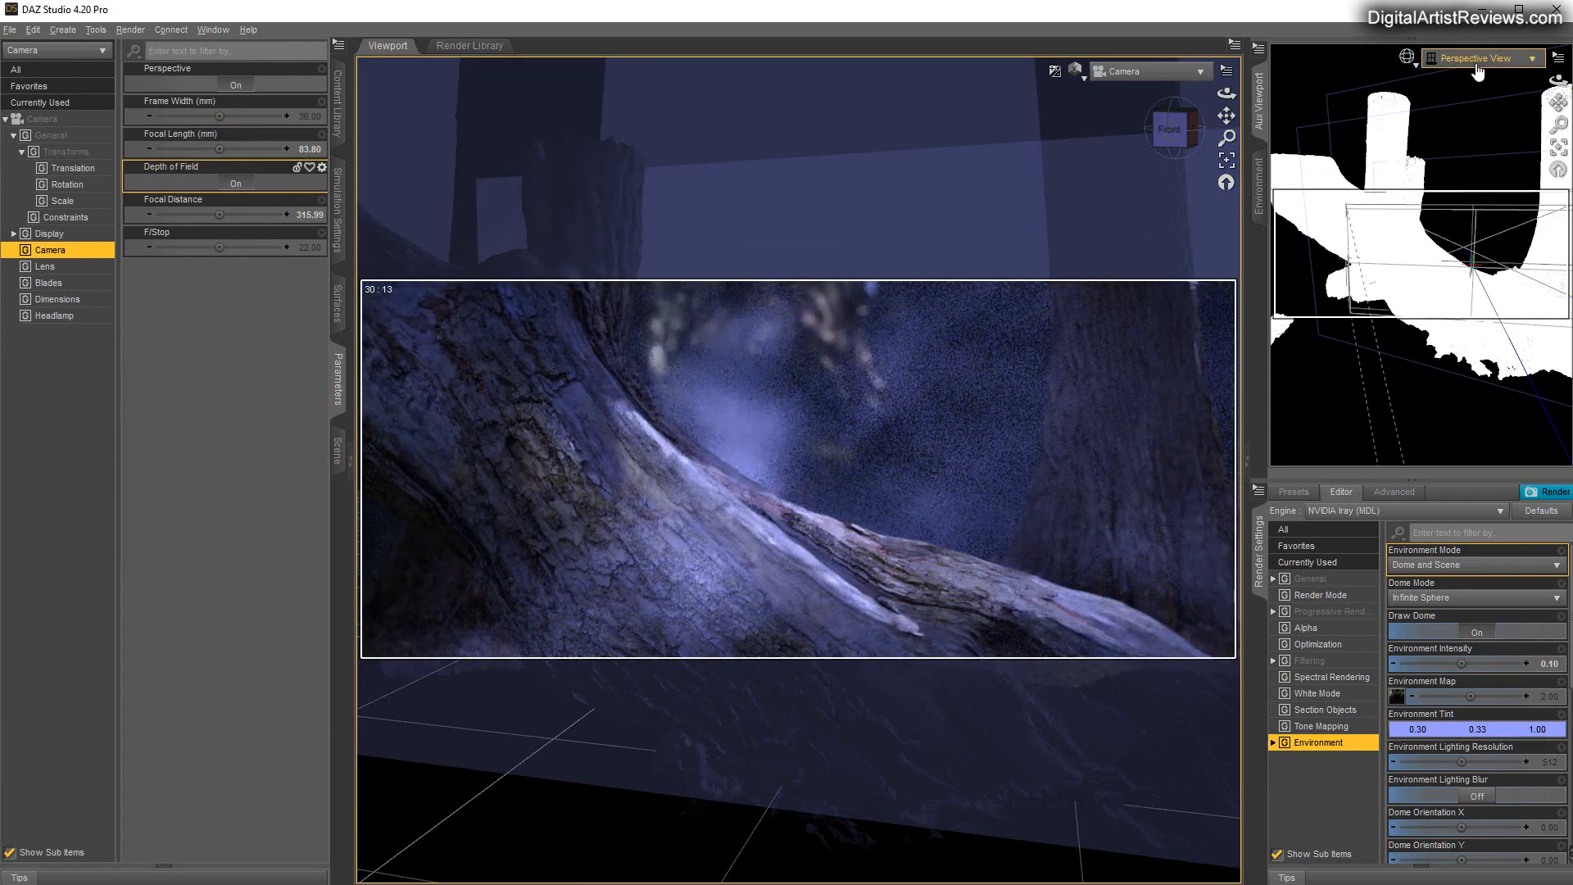
Show the scene from the top in the auxiliary viewport and raise the Camera's Focal Distance to about 326
click(1477, 72)
click(1448, 157)
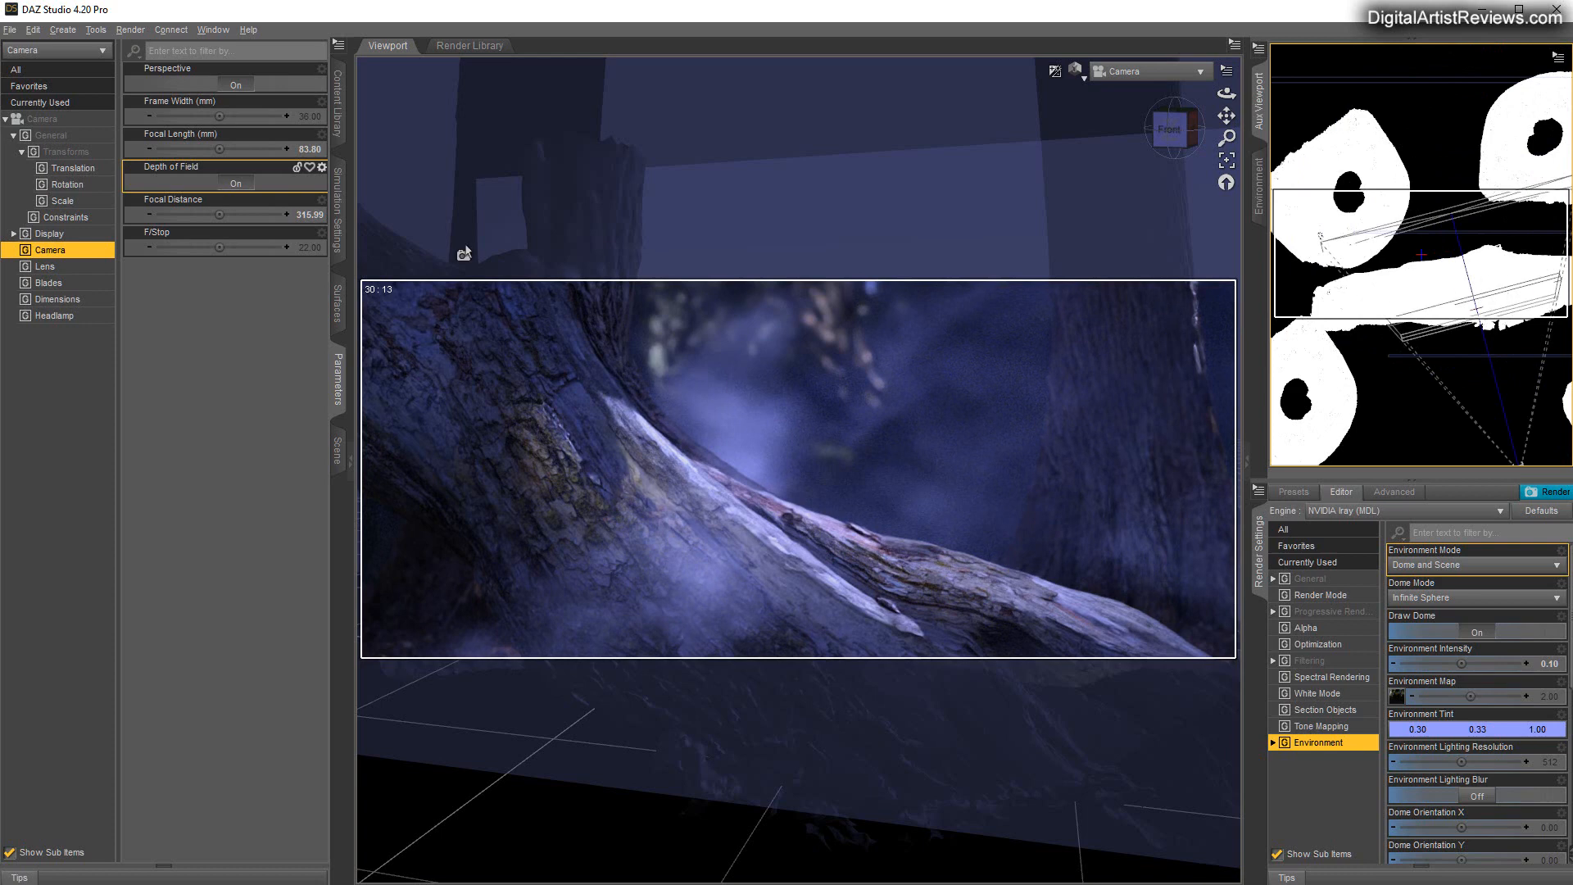
mouse_move(218, 214)
mouse_down()
mouse_move(185, 213)
mouse_move(236, 214)
mouse_up()
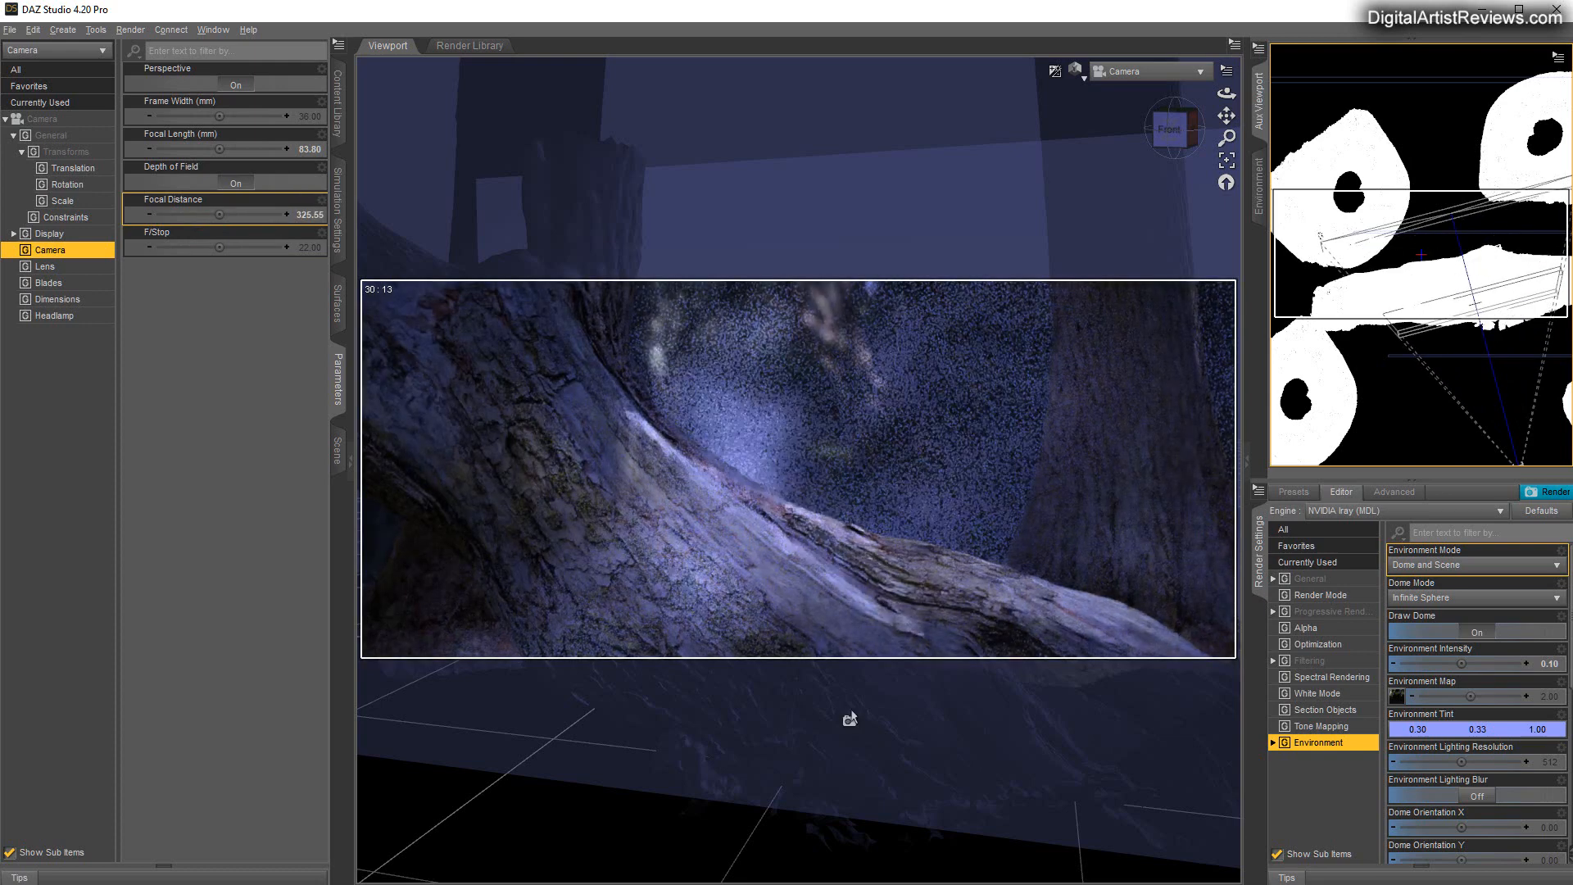
Try F/Stop values of 30 and 10 on the Camera to compare the background blur
click(307, 247)
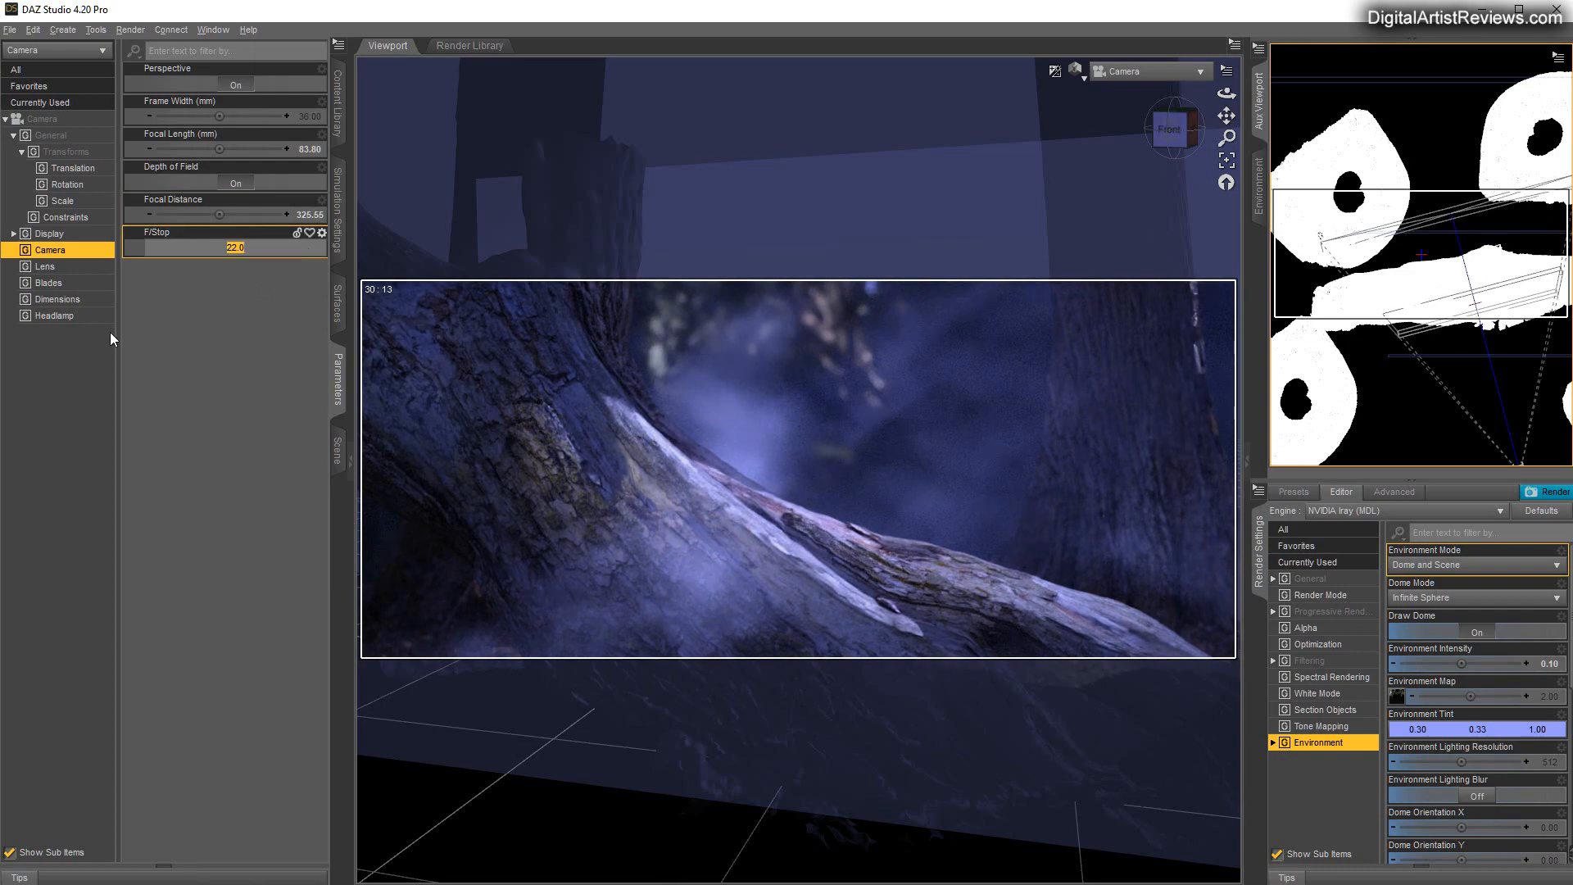
text(30)
key(Return)
click(307, 248)
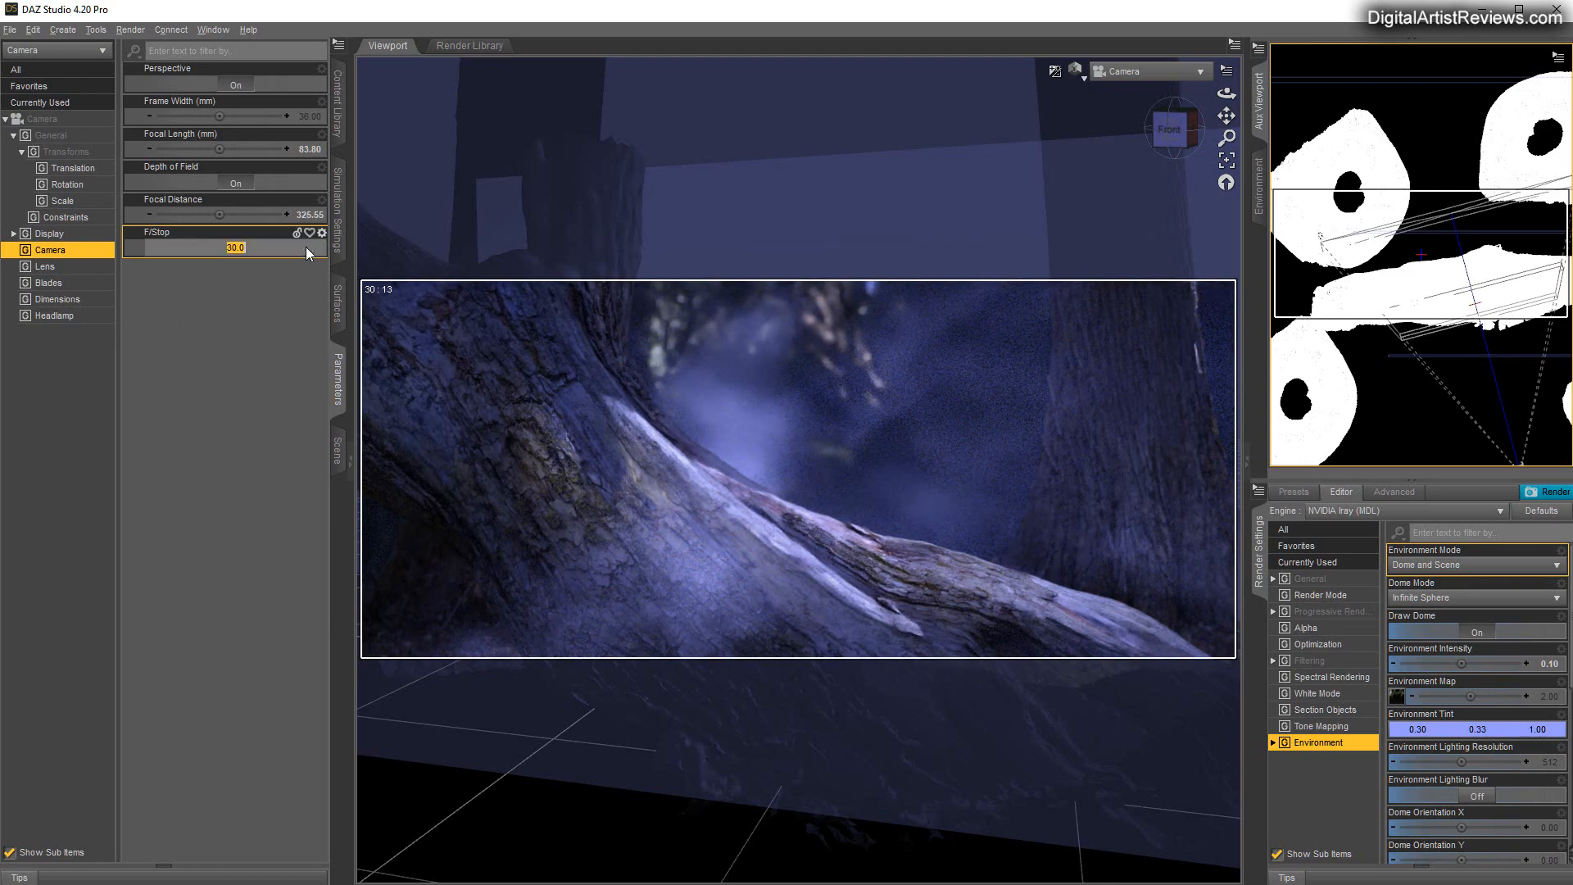
text(10)
key(Return)
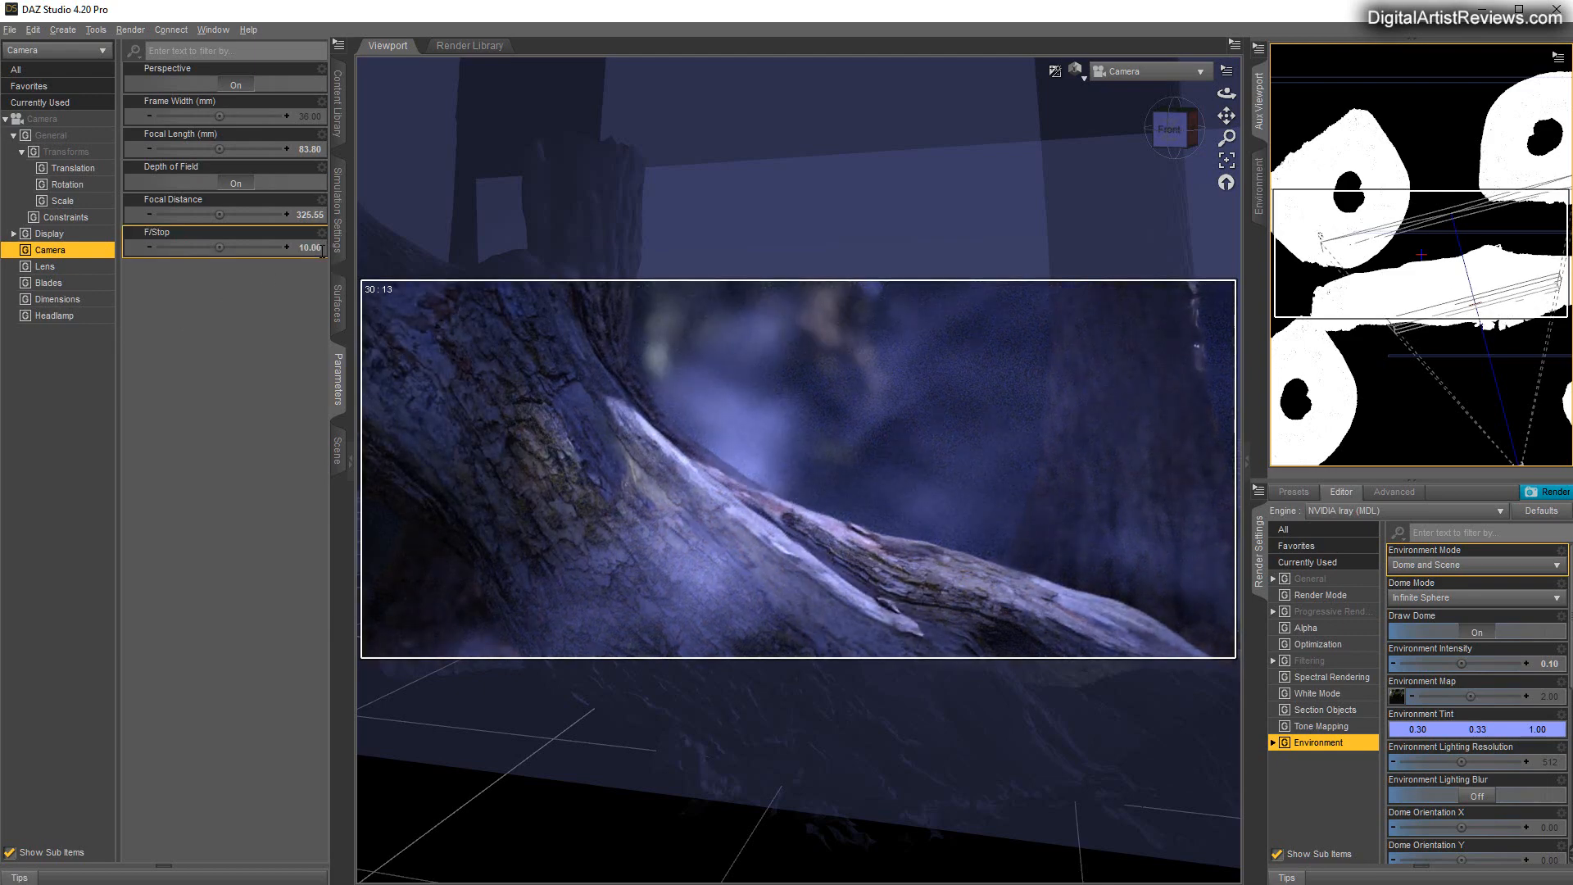
Set the Camera's F/Stop to 30 for a sharper background
click(310, 254)
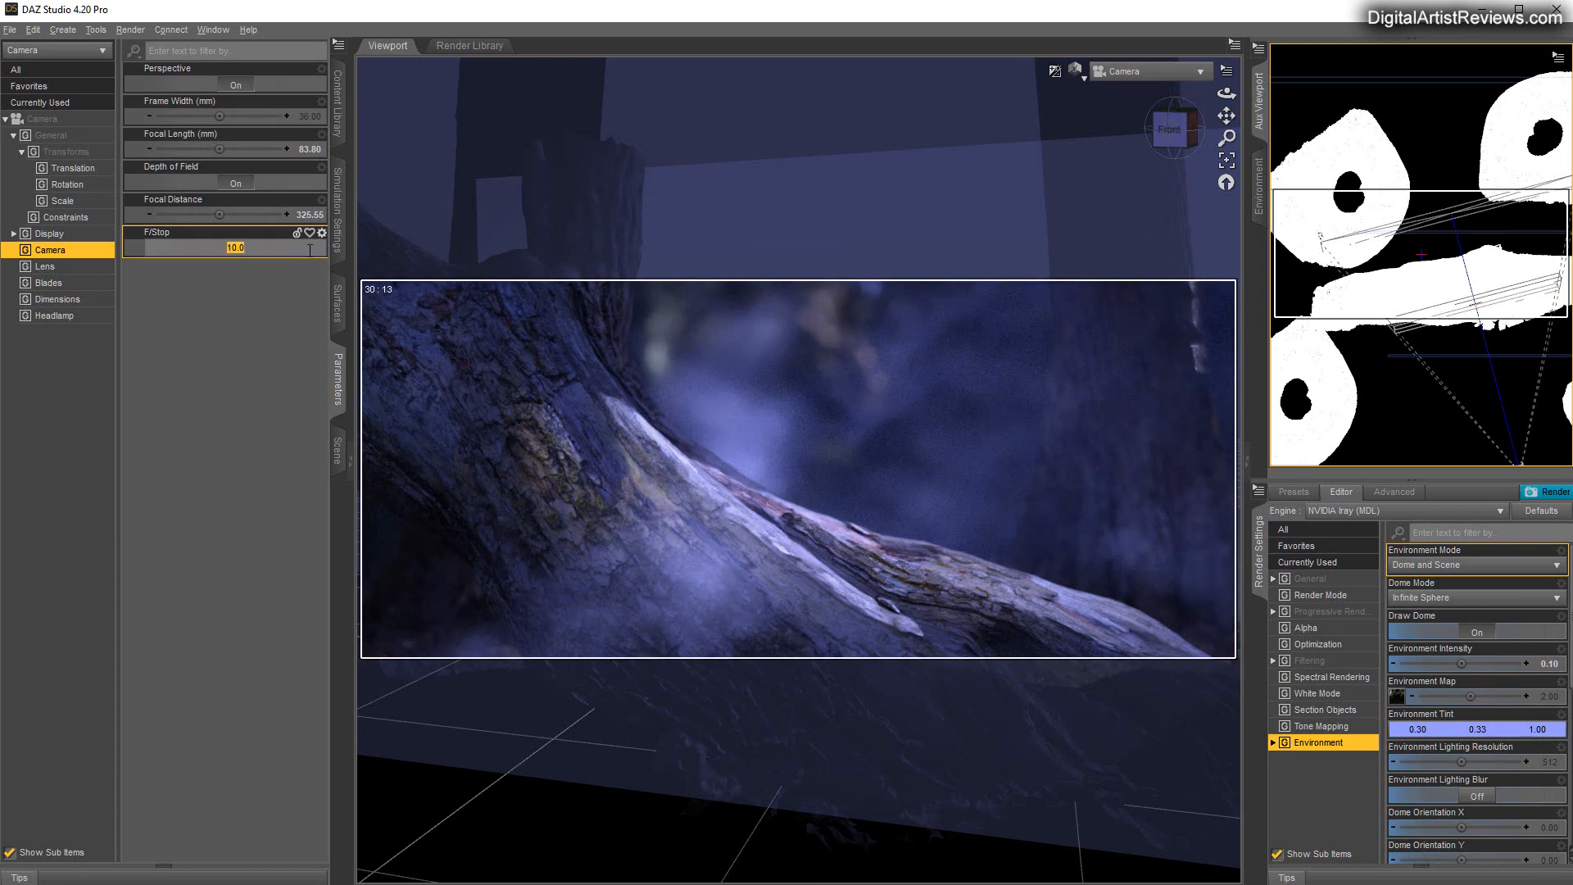
text(30)
key(Return)
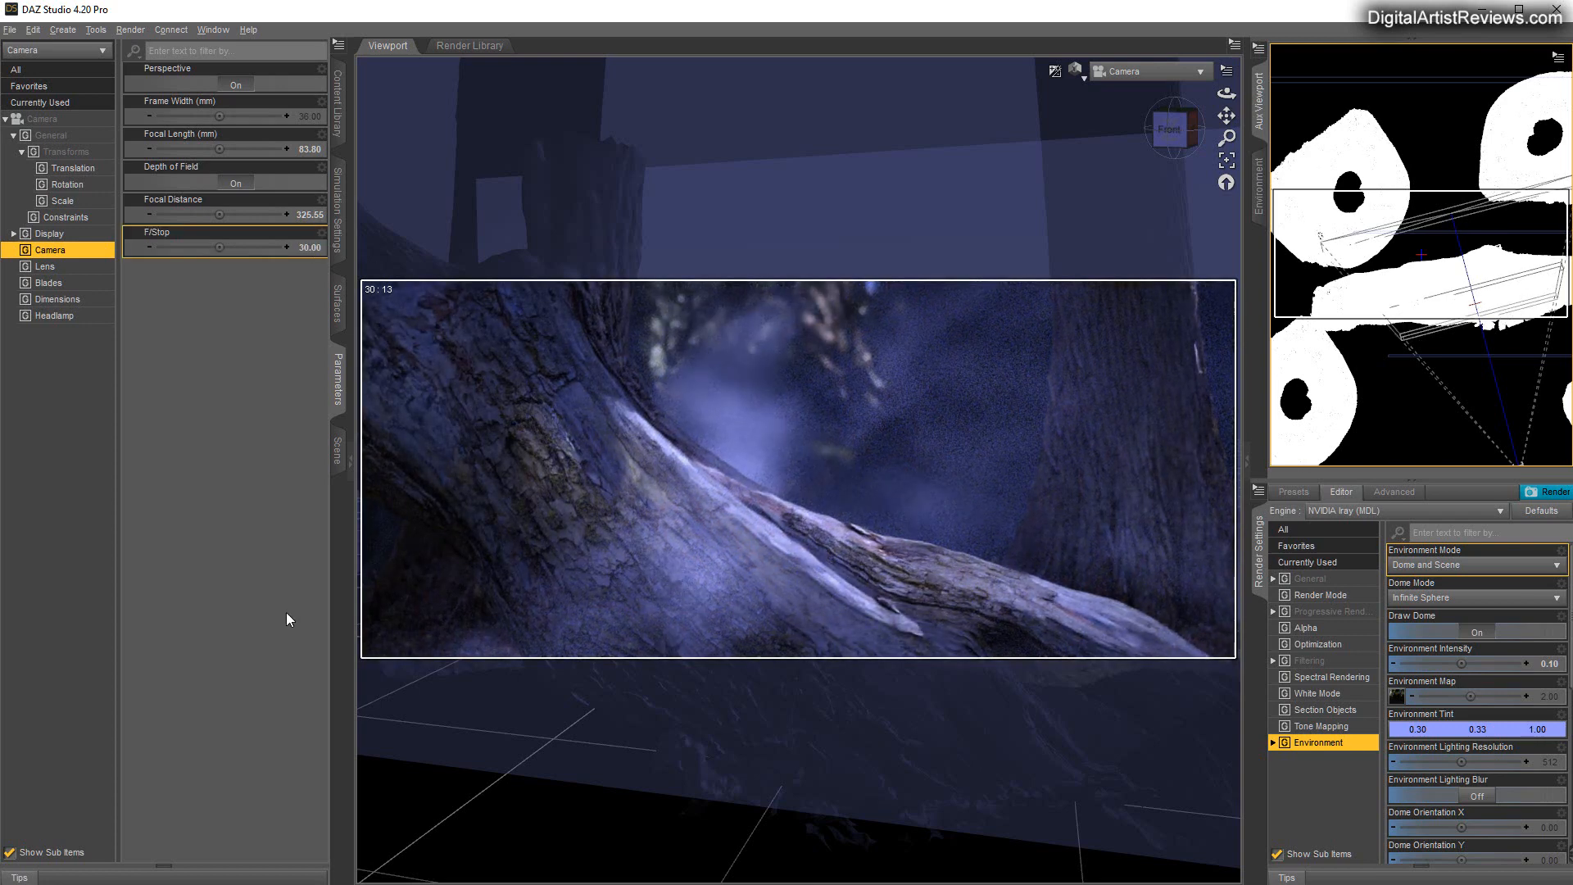